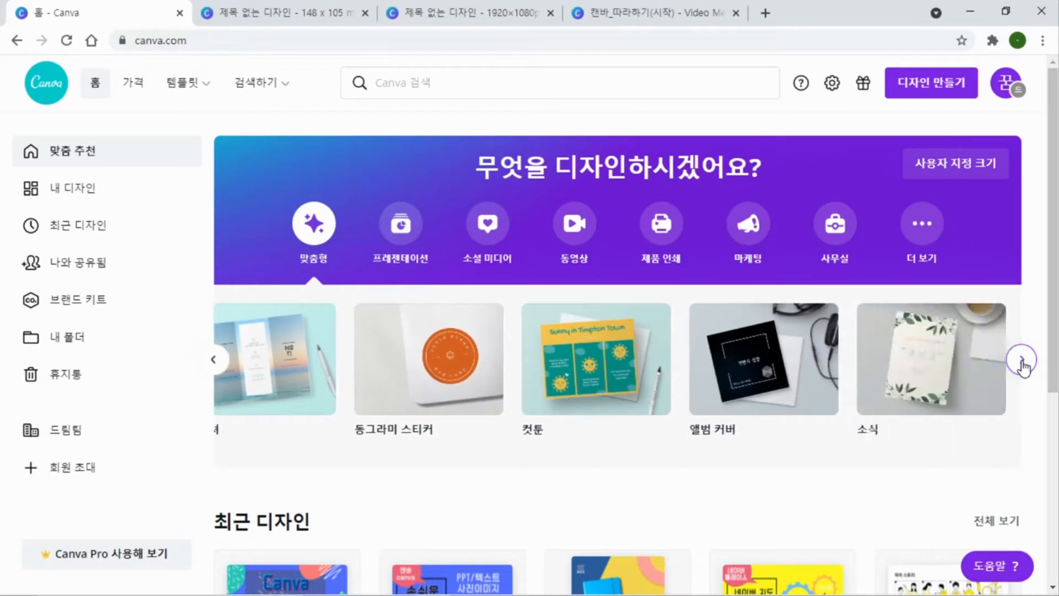
left_click(1023, 362)
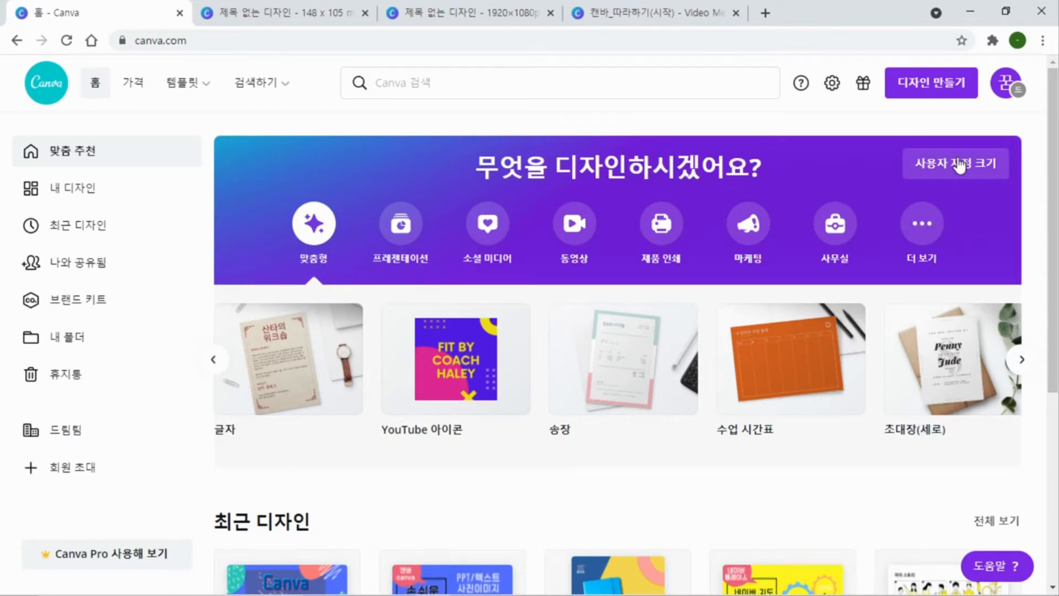
Create a new blank design with the recent custom size 1920x1080px
left_click(959, 175)
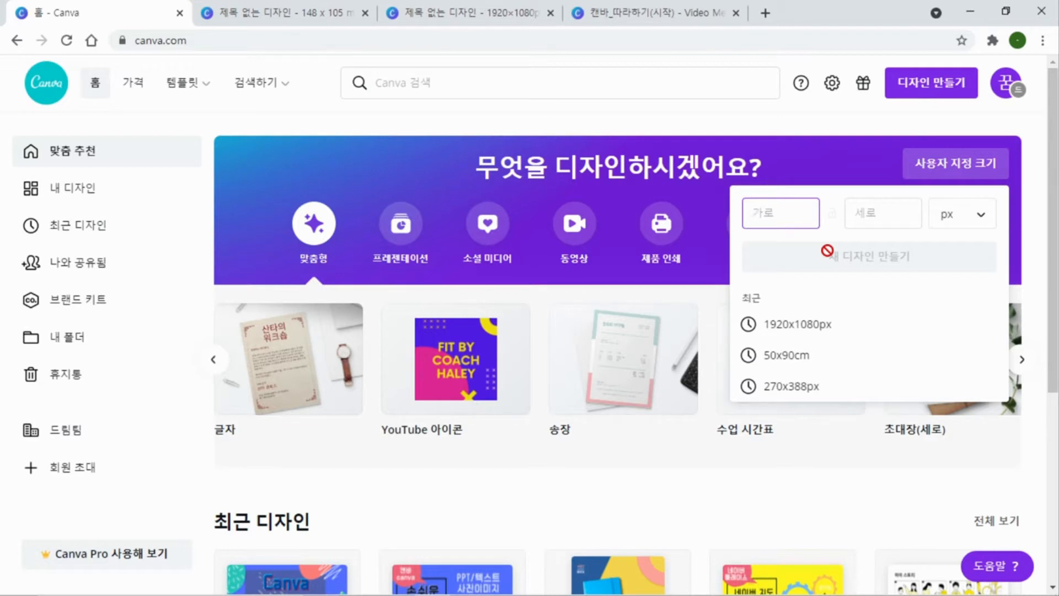
left_click(801, 329)
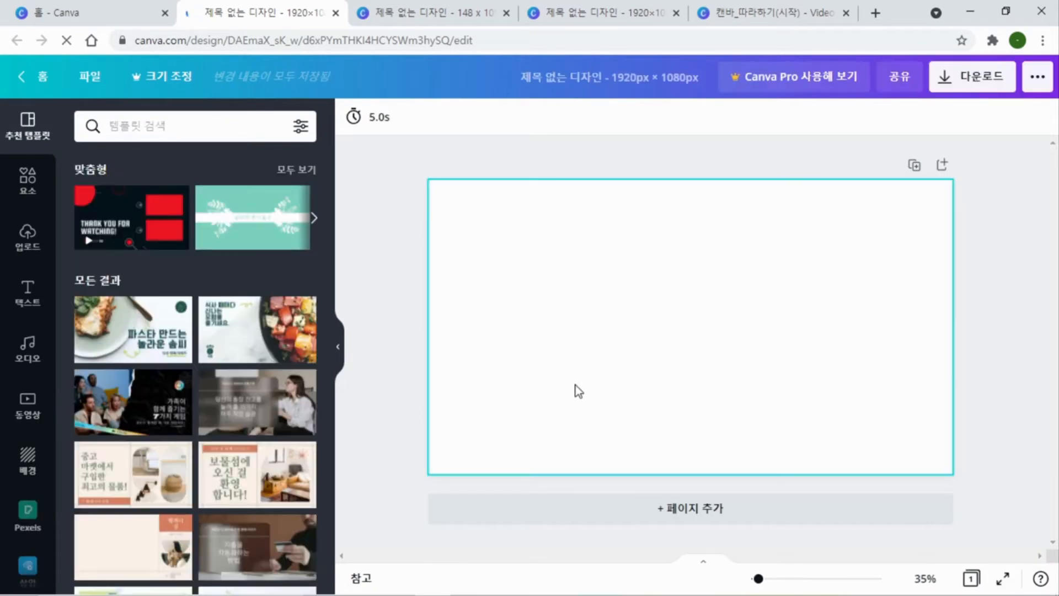
Search the templates for "카드 동영상", browse the results and open the details of the red KYOBI & SANCH PRODUCTIONS card
left_click(163, 126)
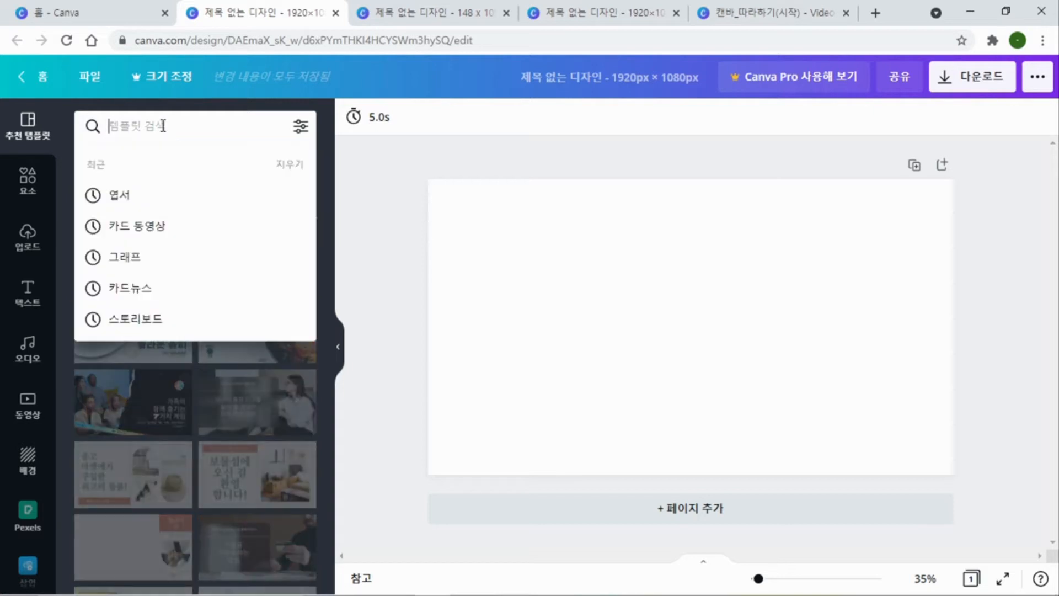
left_click(145, 227)
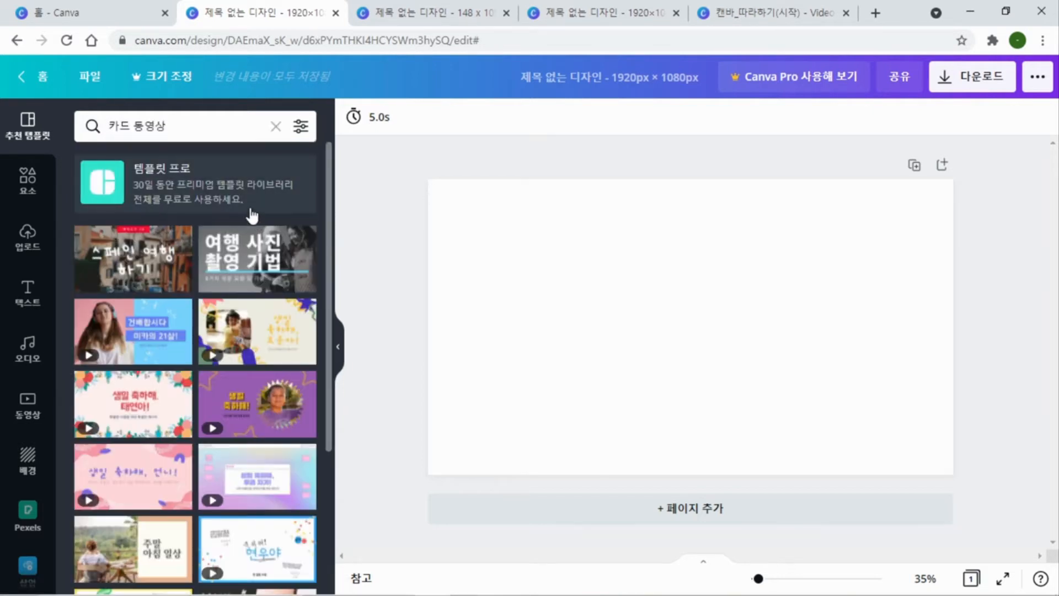
scroll(232, 278, "down", 5)
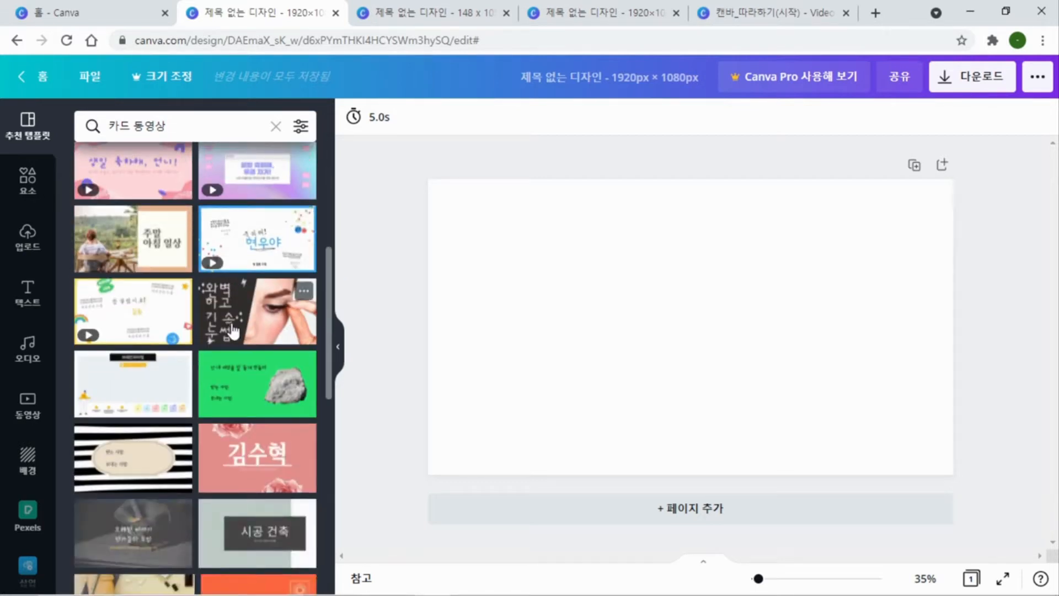
scroll(232, 287, "down", 4)
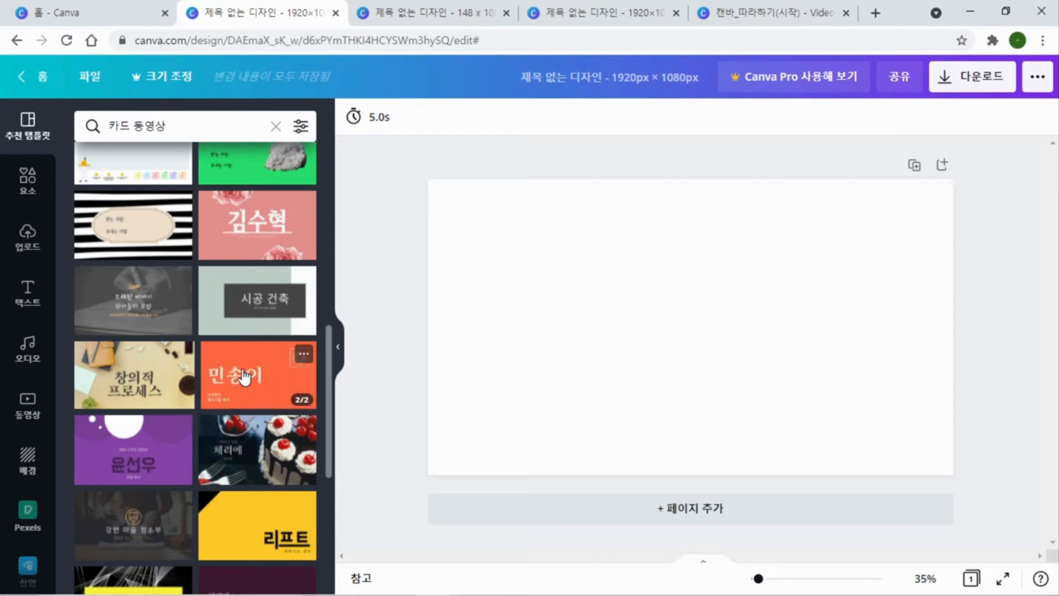
scroll(244, 378, "down", 4)
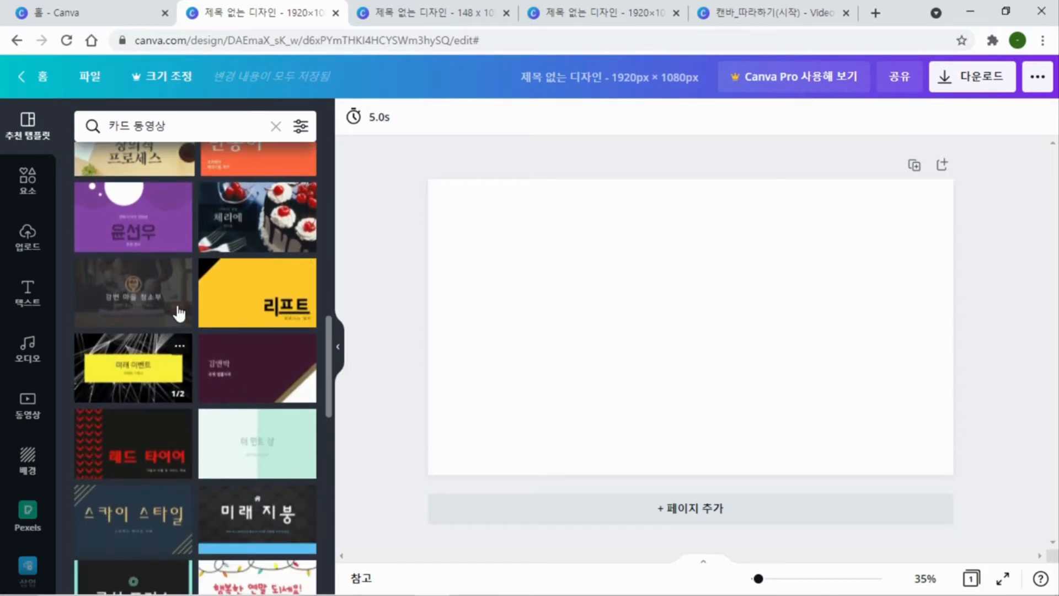
scroll(203, 309, "down", 8)
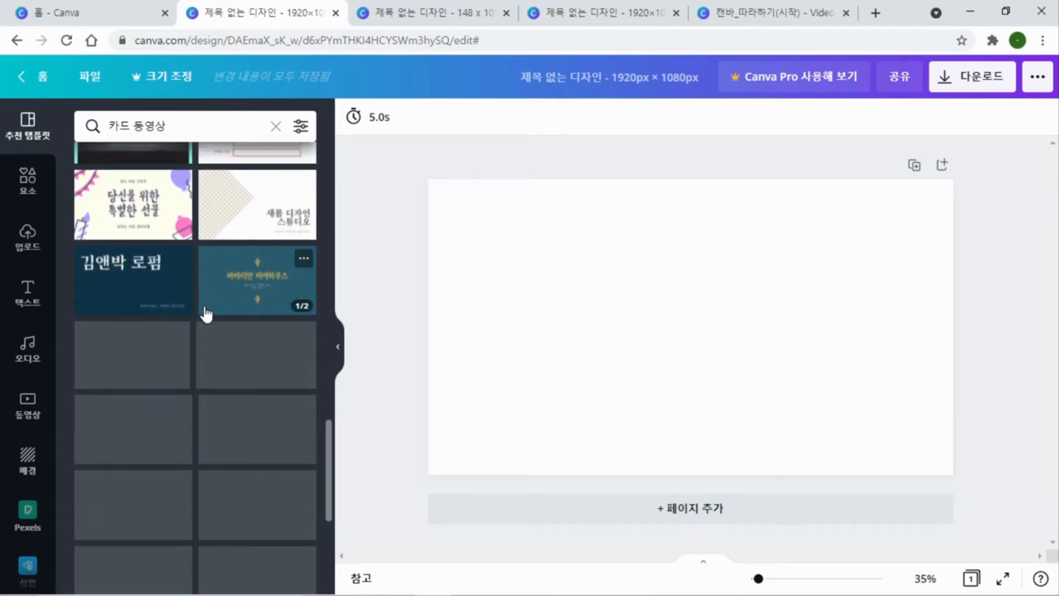
scroll(231, 292, "down", 4)
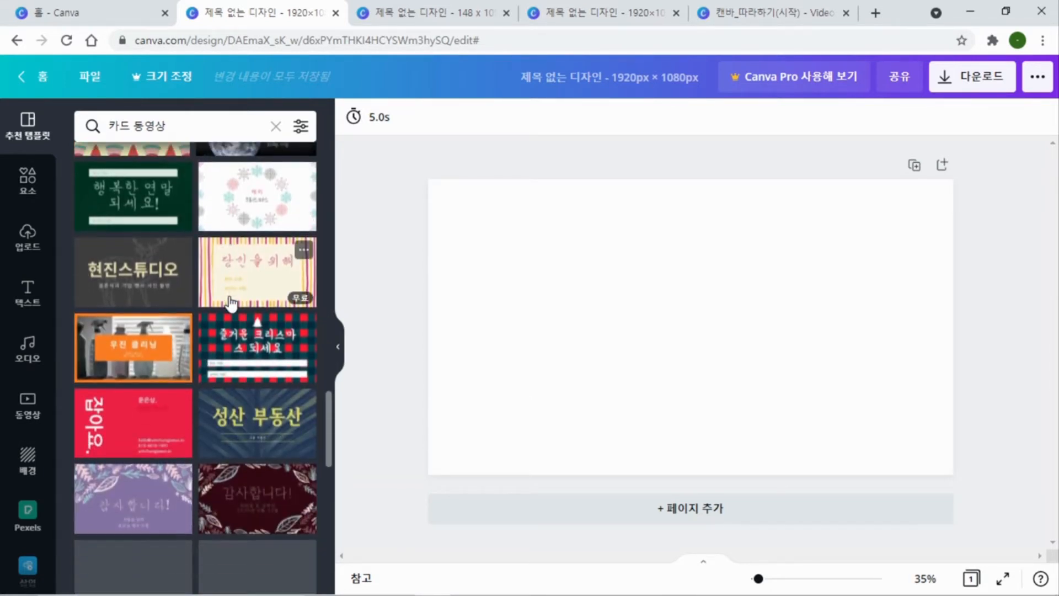
scroll(230, 302, "down", 3)
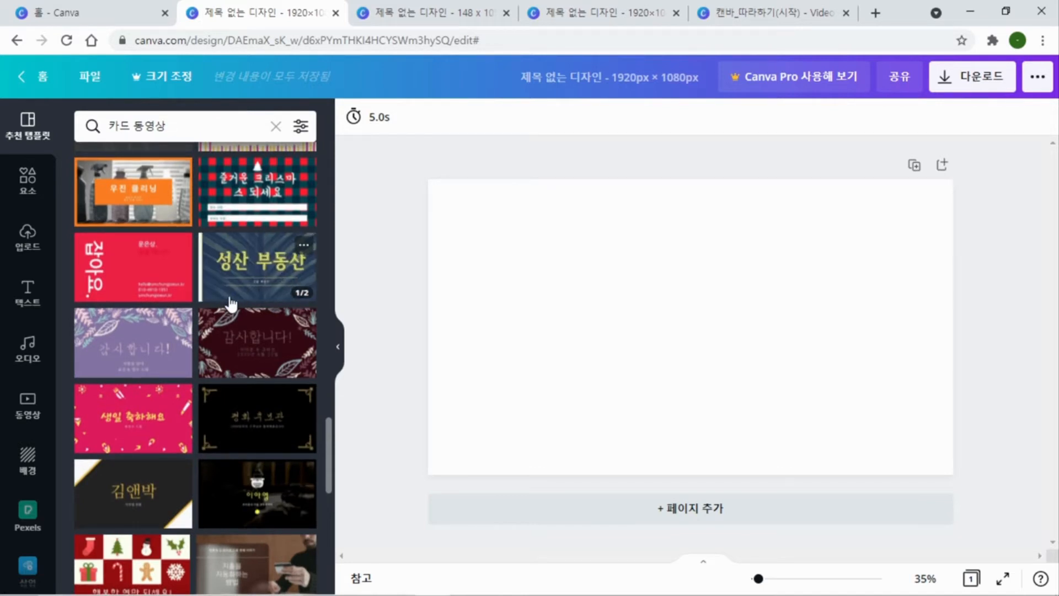
scroll(231, 302, "down", 6)
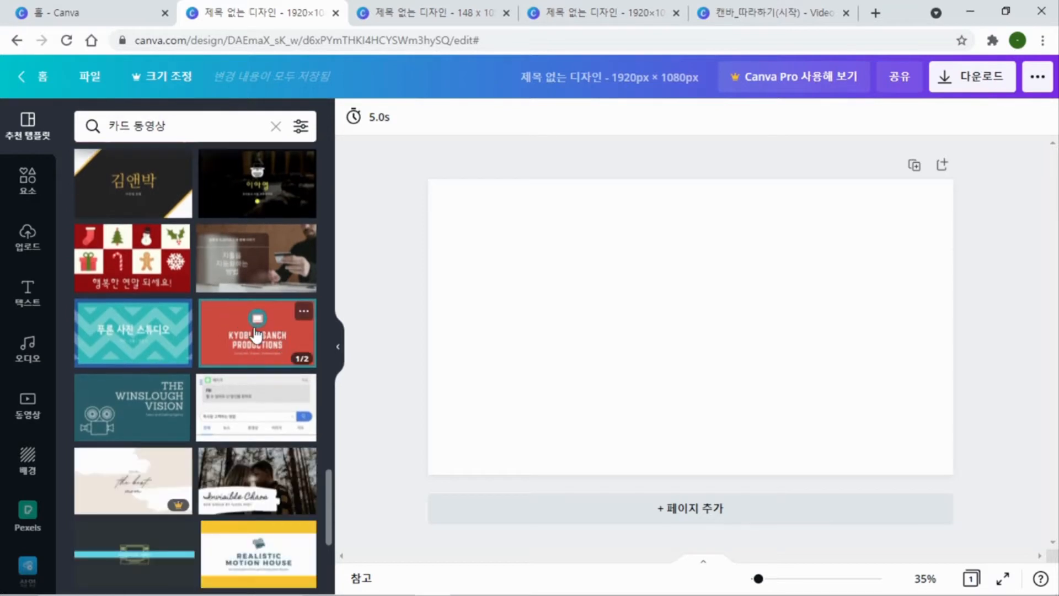
left_click(303, 315)
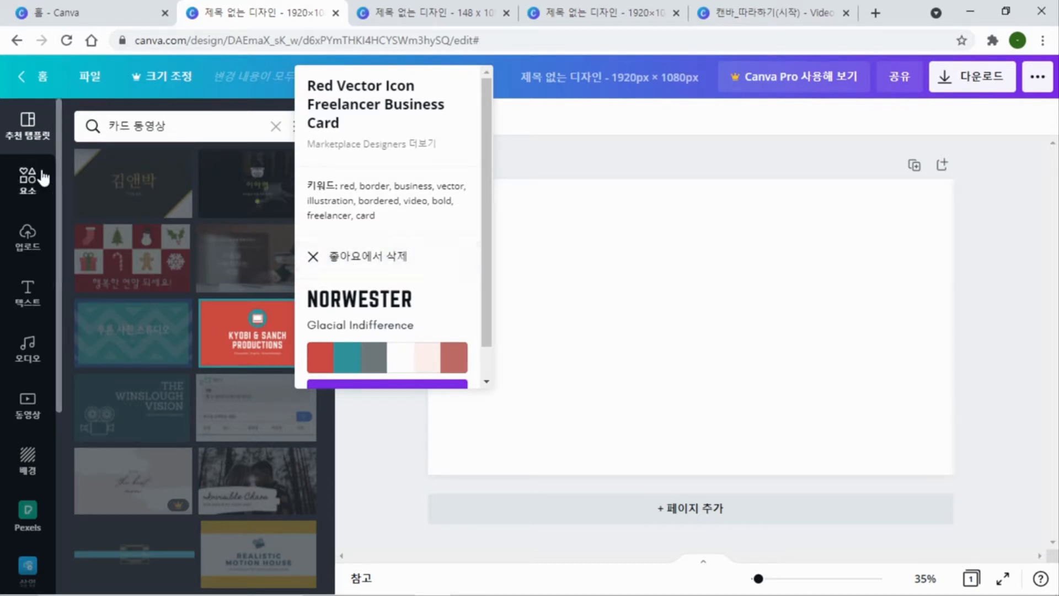
Open the liked items and remove the Black Vintage Photography Business Card template from them
scroll(37, 322, "down", 5)
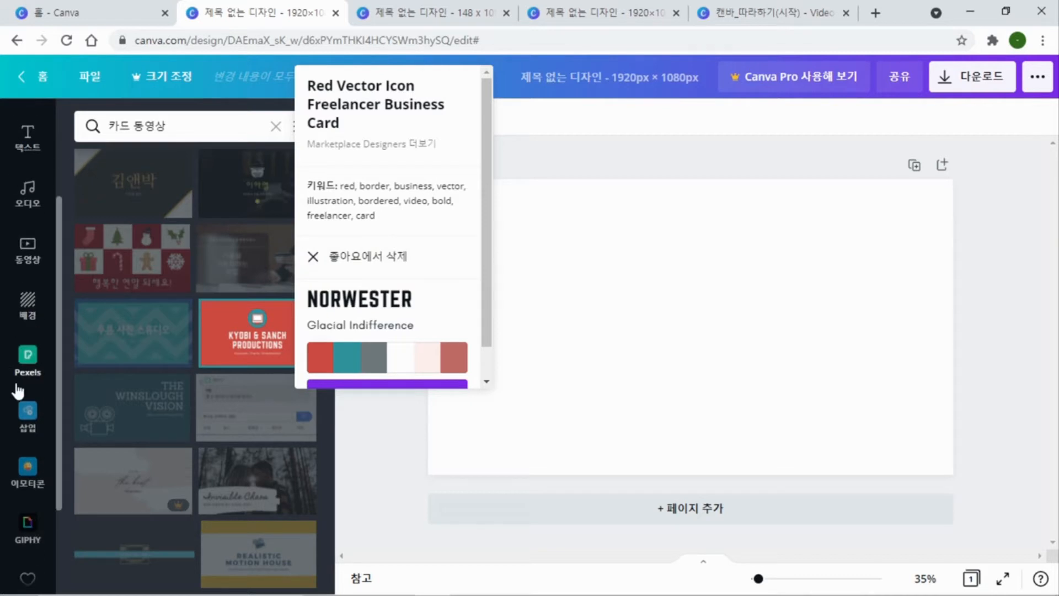
left_click(29, 456)
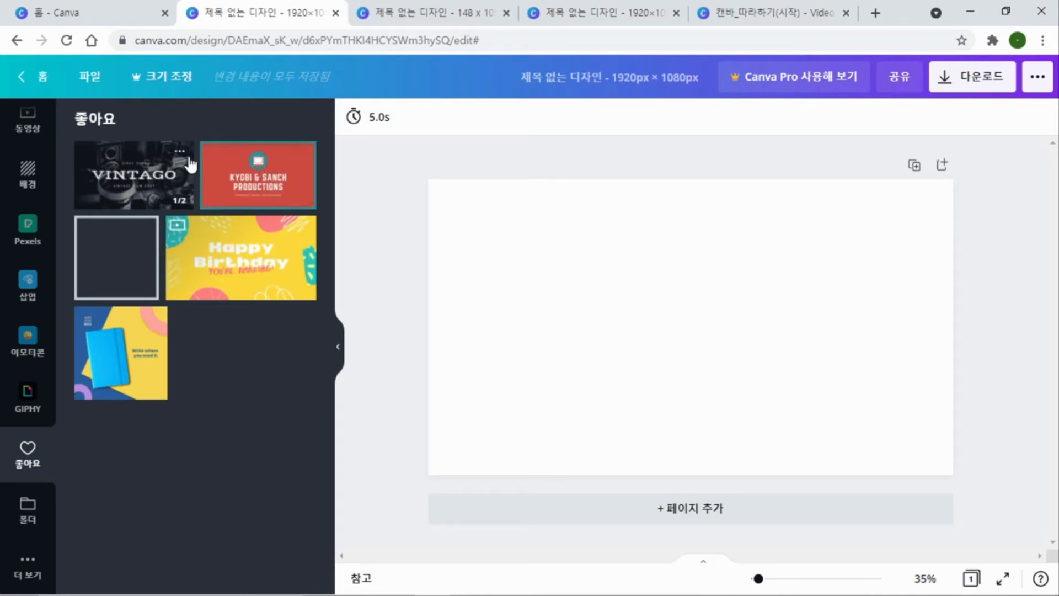
left_click(181, 152)
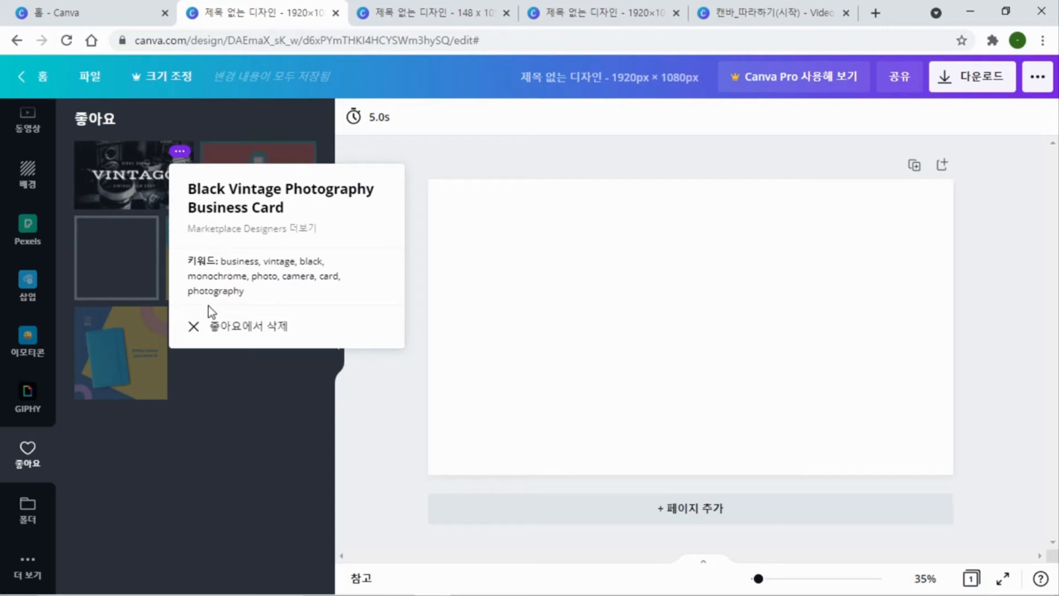
left_click(201, 327)
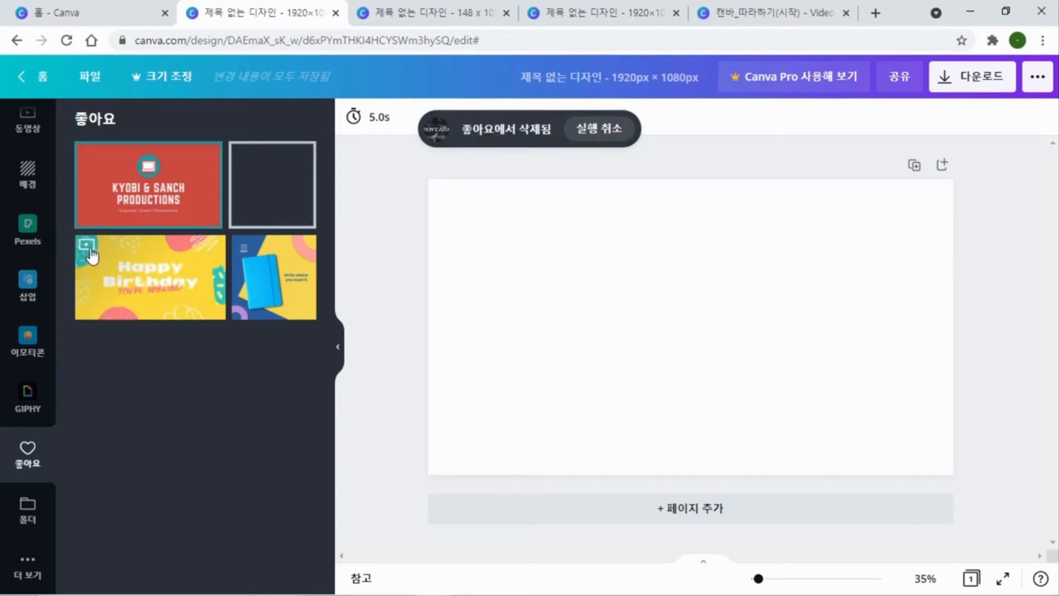
Switch to the open 캔바_따라하기(시작) design and go to its first page
left_click(726, 14)
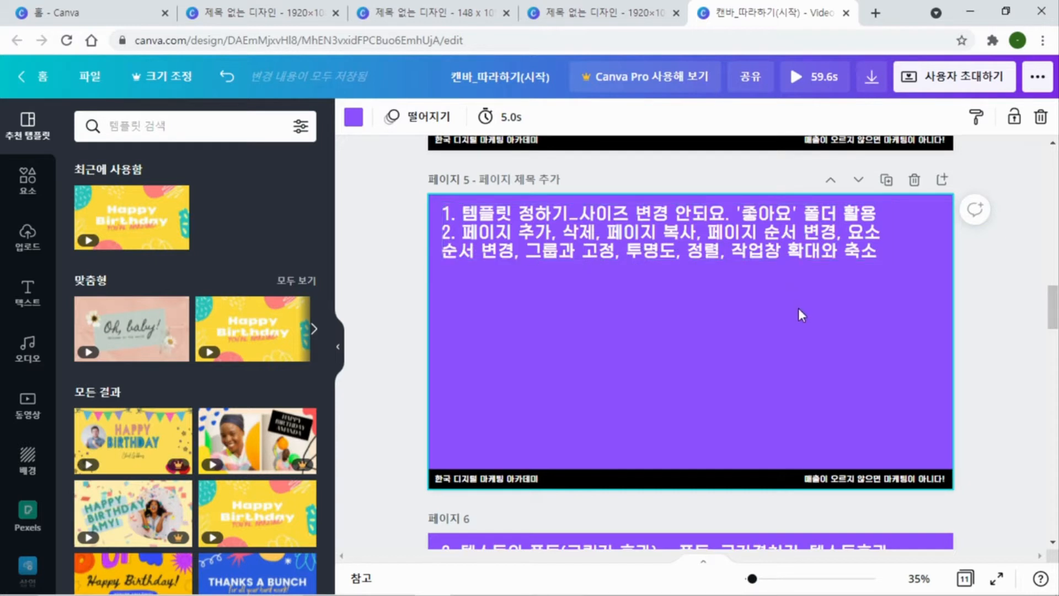
left_click(984, 296)
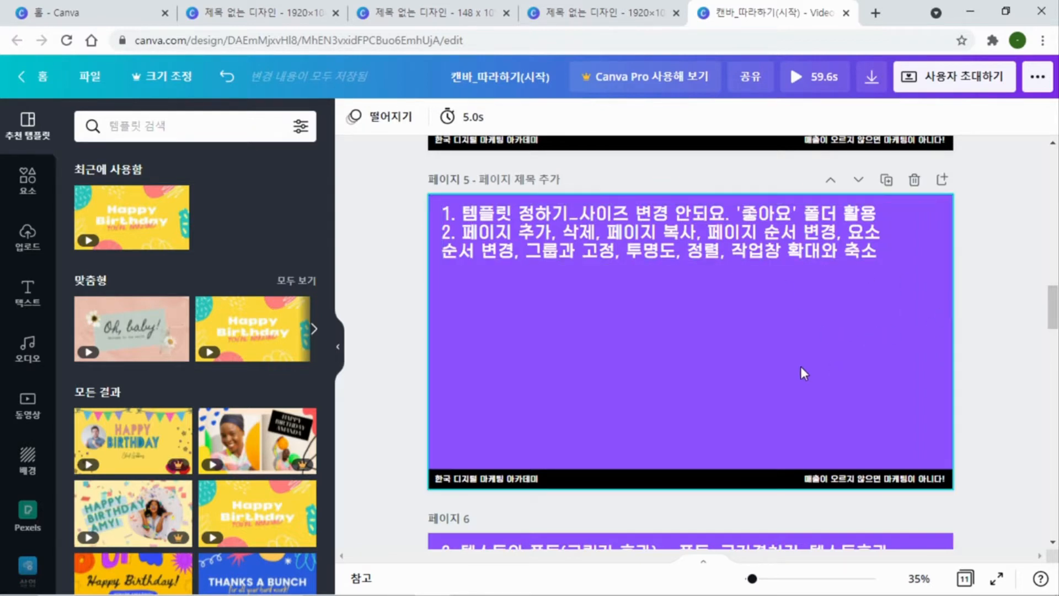
scroll(990, 287, "up", 20)
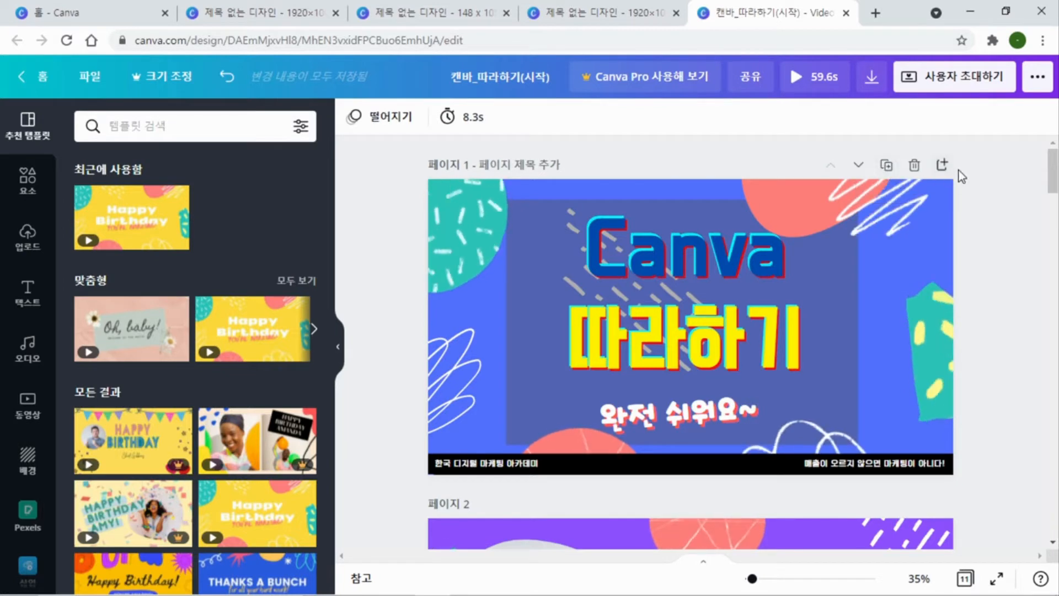
Add a blank page after page 1 and delete that new page again
left_click(944, 166)
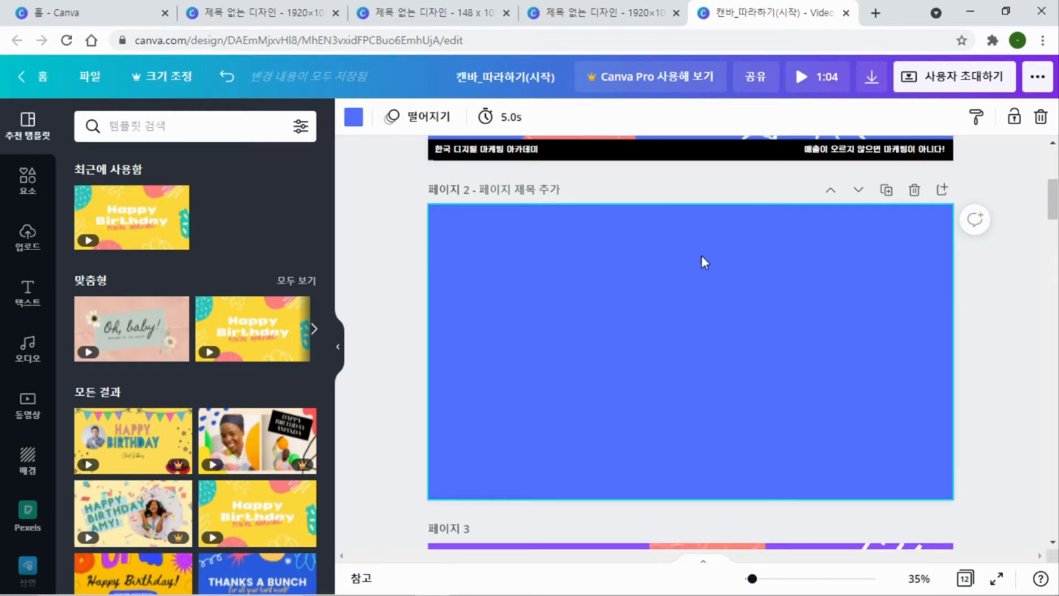
left_click(915, 191)
scroll(938, 247, "up", 5)
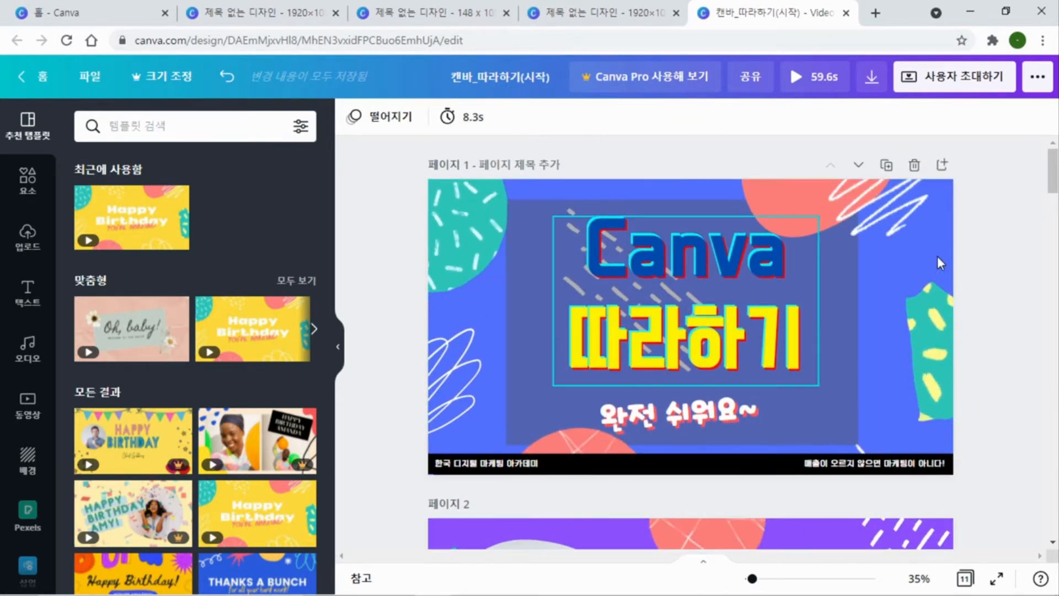
Duplicate page 1 and move the copy down the page order to position 5
left_click(887, 165)
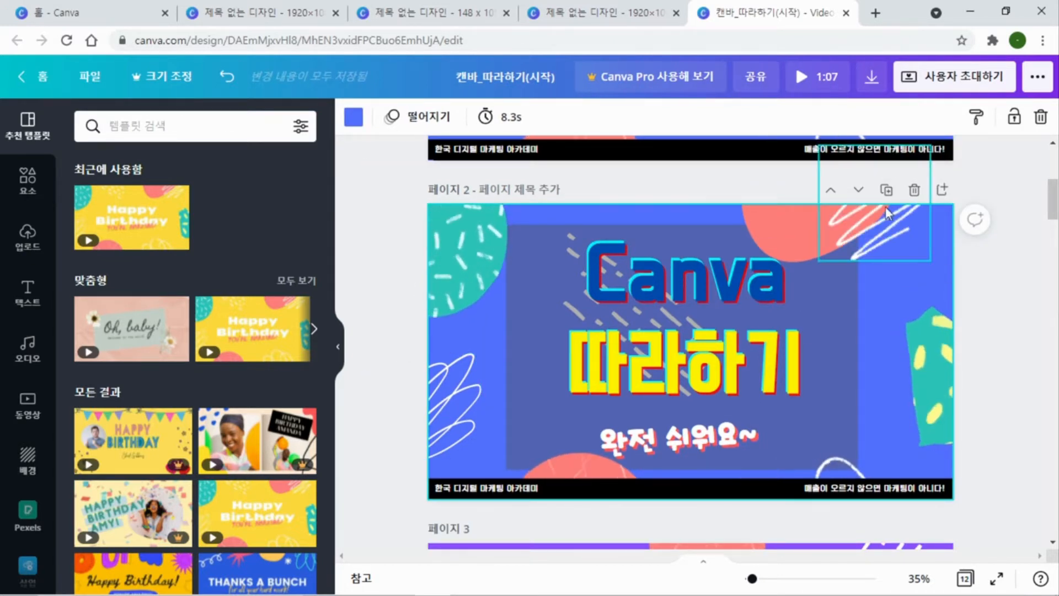
left_click(859, 189)
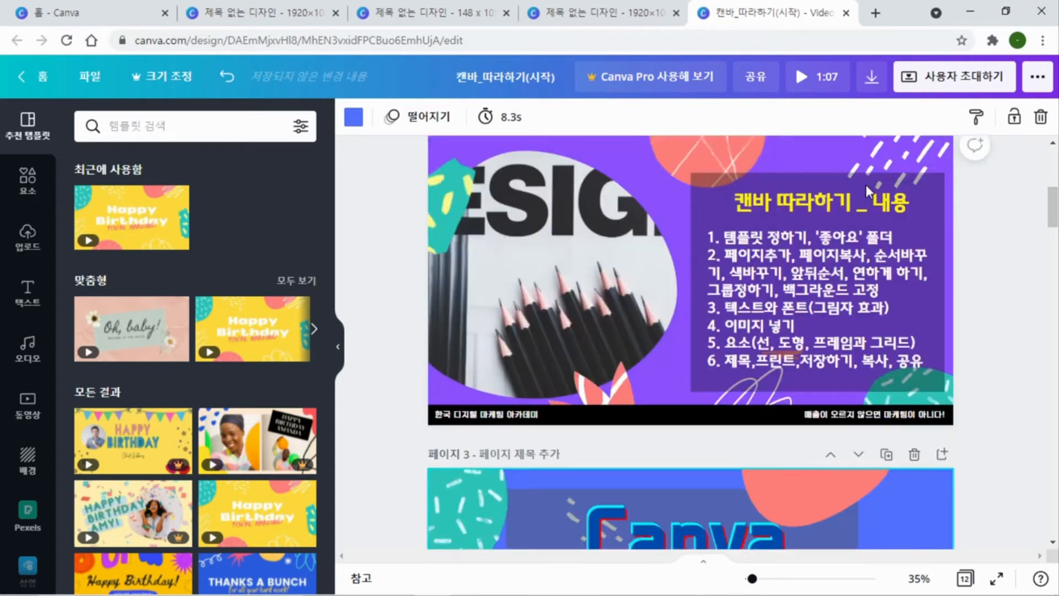
left_click(859, 190)
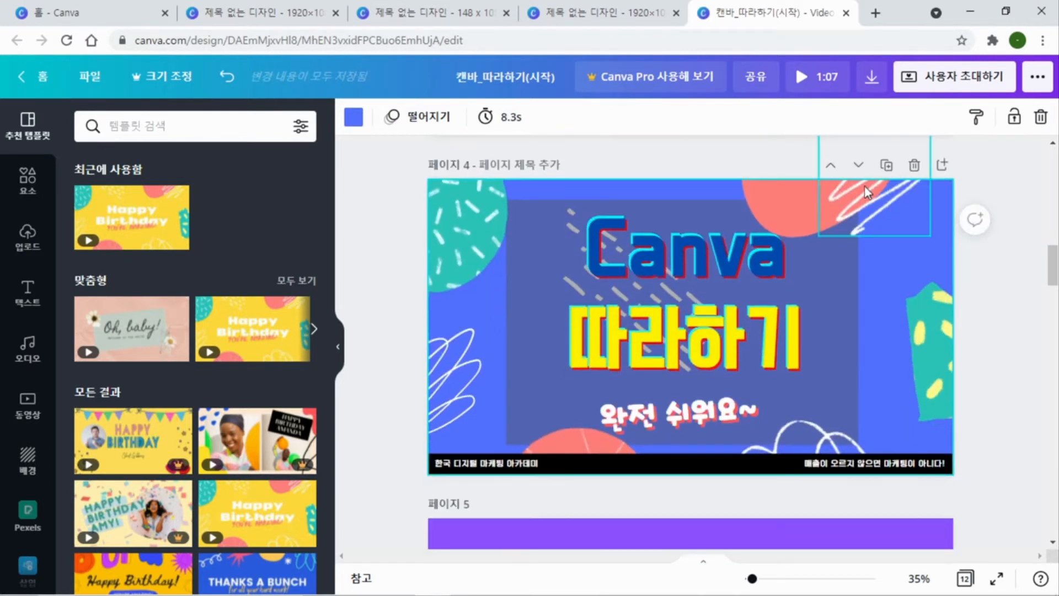
scroll(821, 287, "up", 5)
scroll(821, 287, "down", 5)
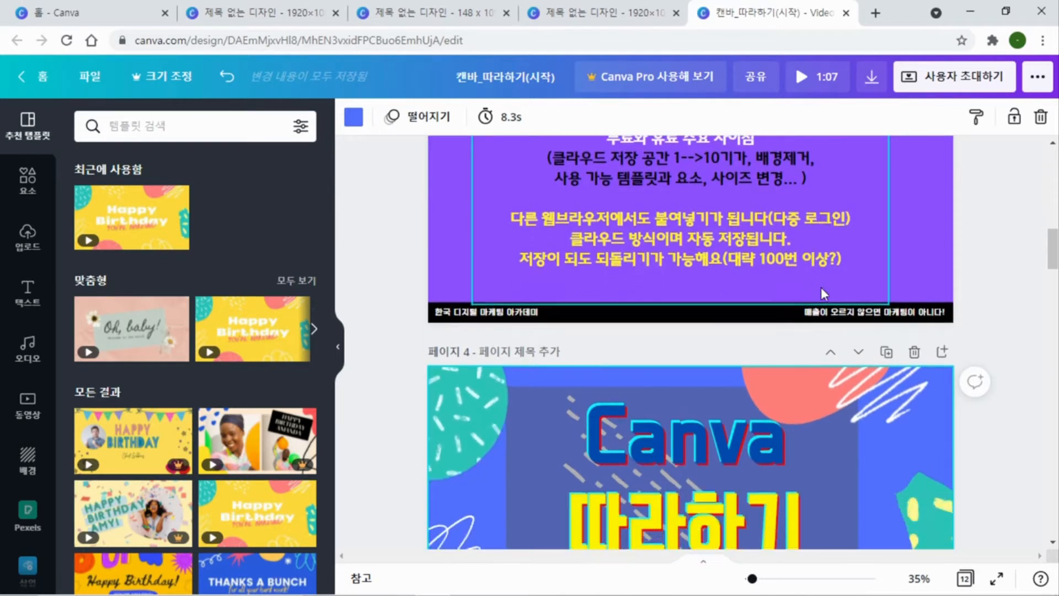
left_click(860, 167)
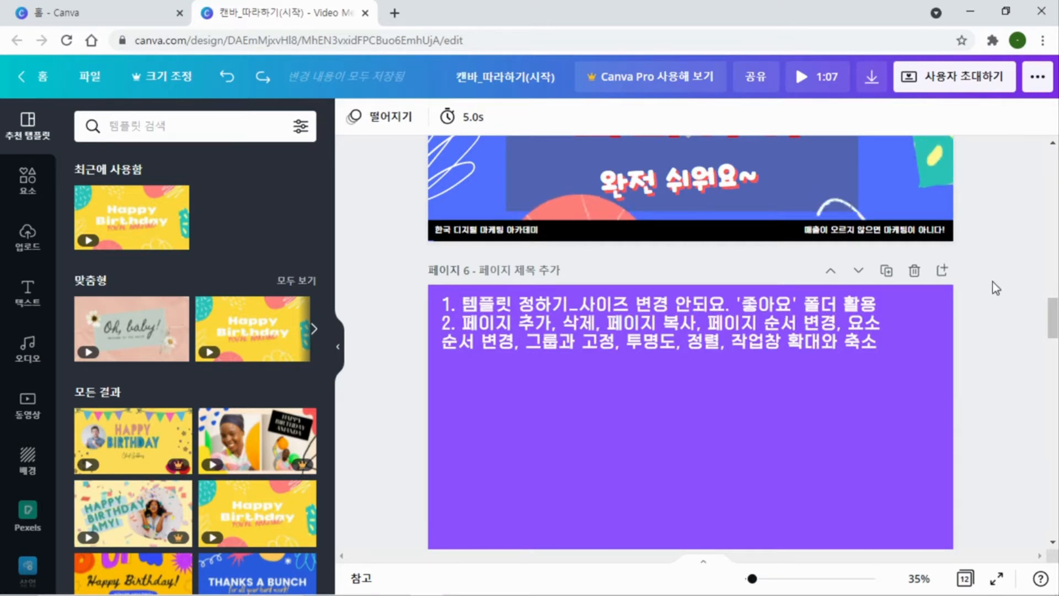
Copy all the title texts and decorative shapes of page 5 and paste them onto page 6
scroll(993, 282, "up", 4)
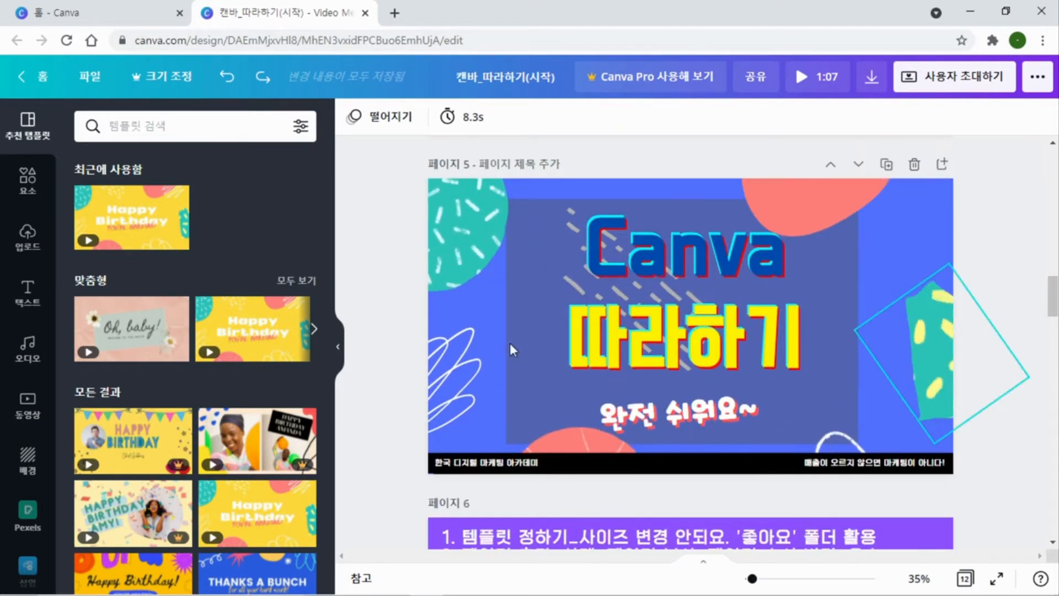
left_click_drag(401, 201, 998, 431)
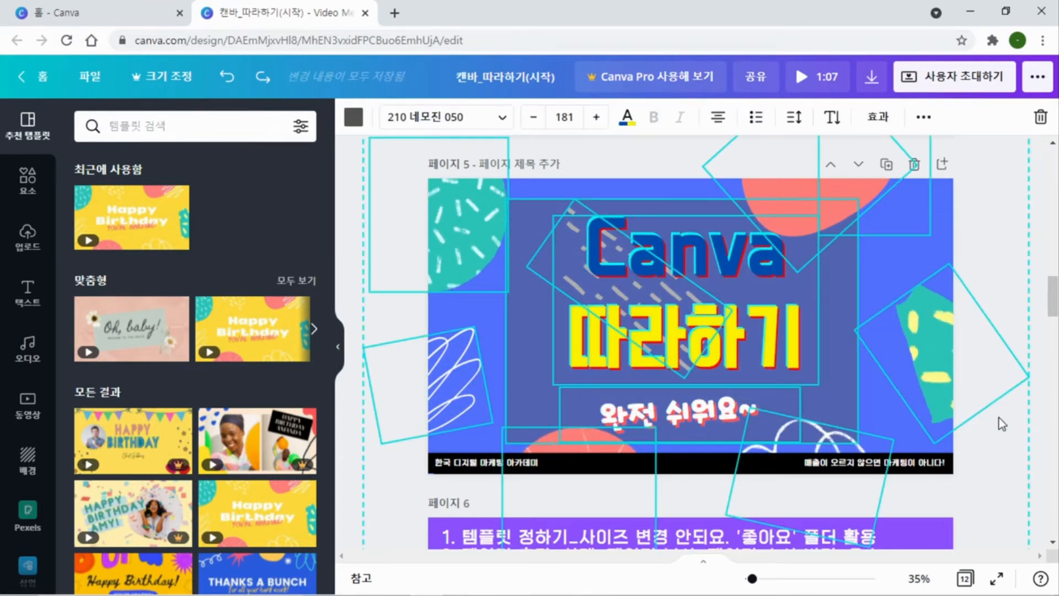
scroll(1004, 419, "down", 2)
scroll(1003, 415, "down", 5)
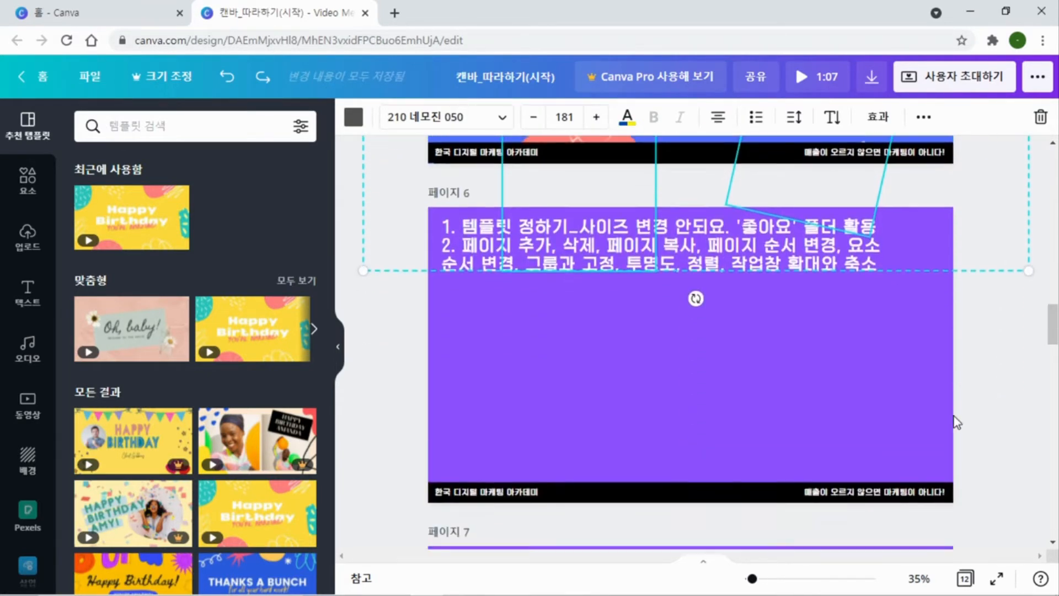
left_click(582, 366)
key("ctrl+v")
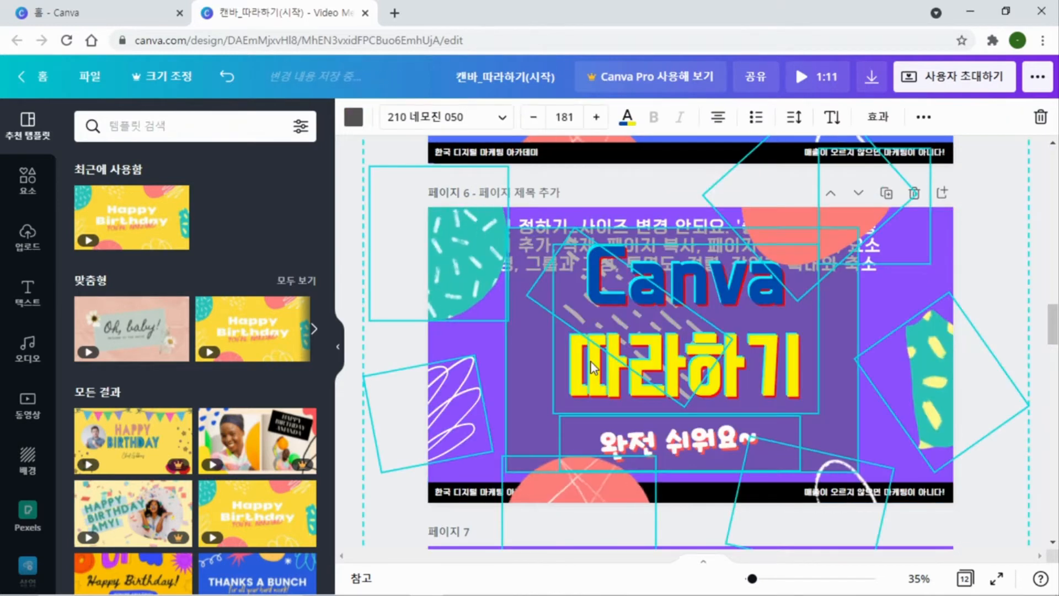
Shrink the pasted elements on page 6 together to a font size of about 57.3 and place them below the text, right of centre
scroll(621, 360, "up", 2)
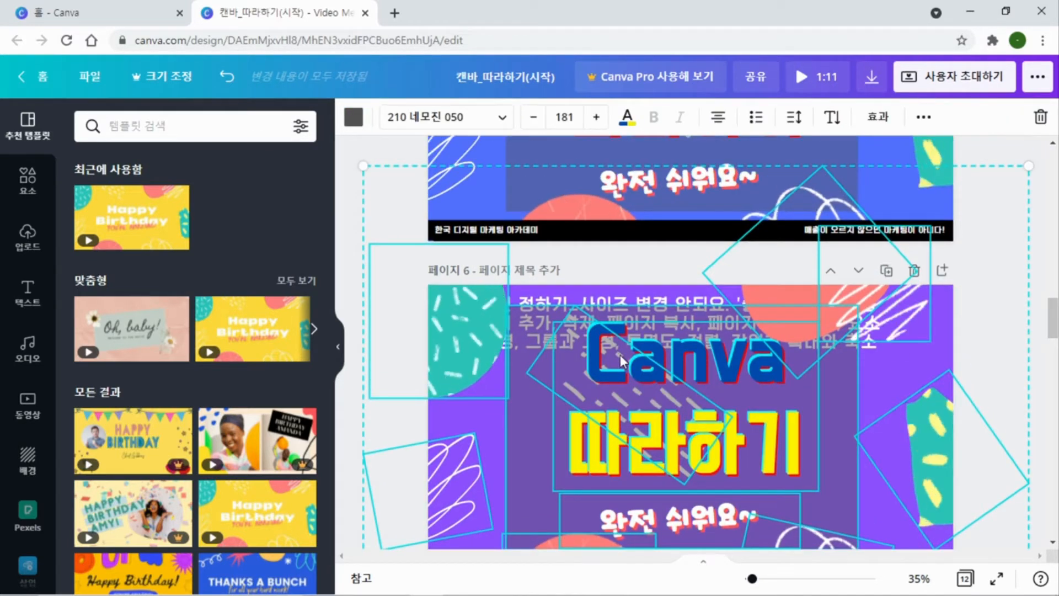
scroll(622, 360, "down", 3)
scroll(621, 360, "up", 3)
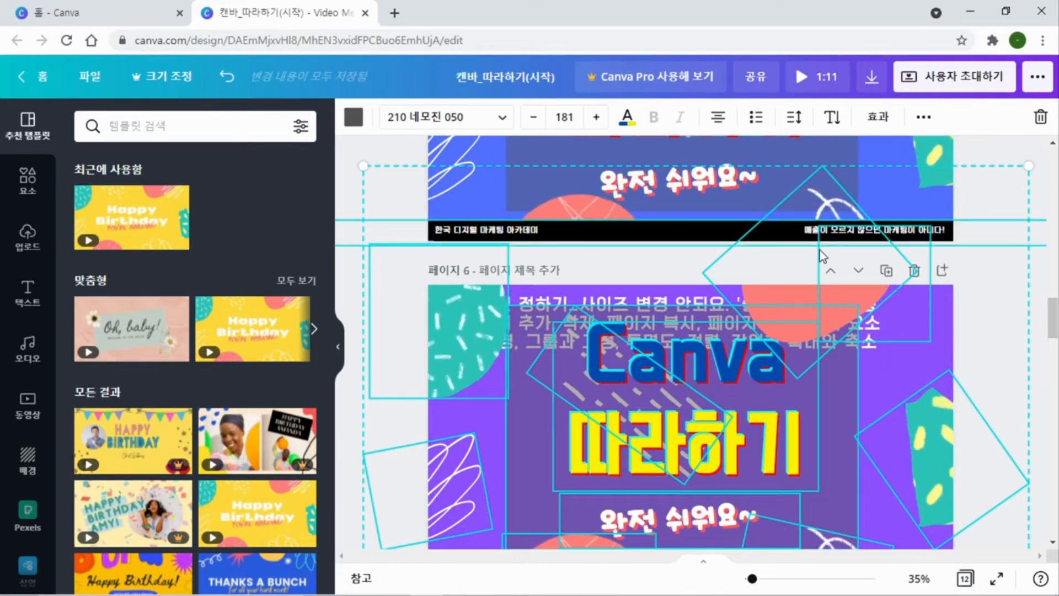
left_click_drag(363, 166, 657, 493)
left_click_drag(811, 454, 614, 321)
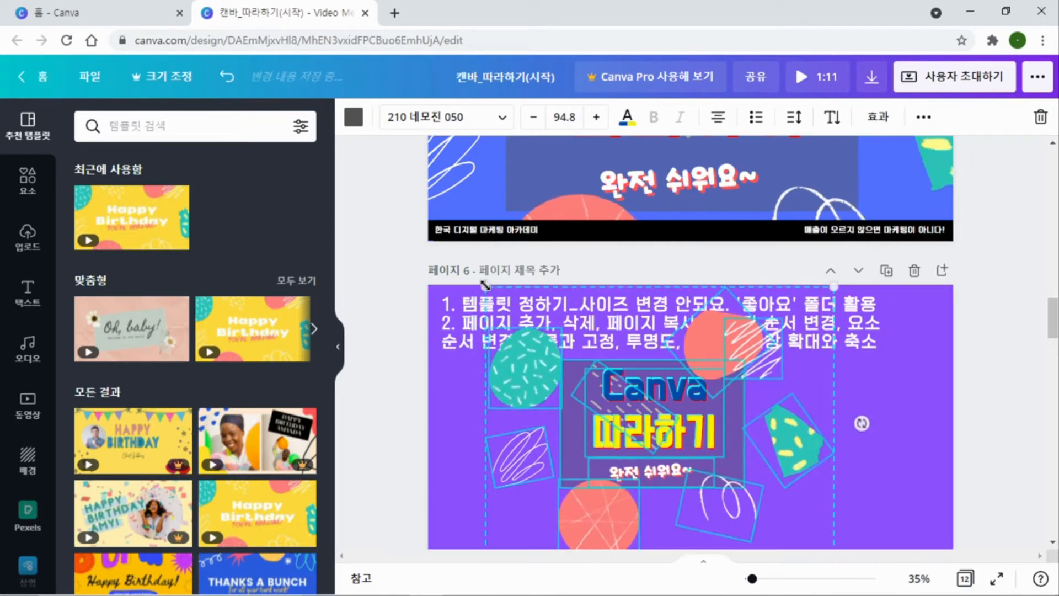
left_click_drag(486, 286, 612, 406)
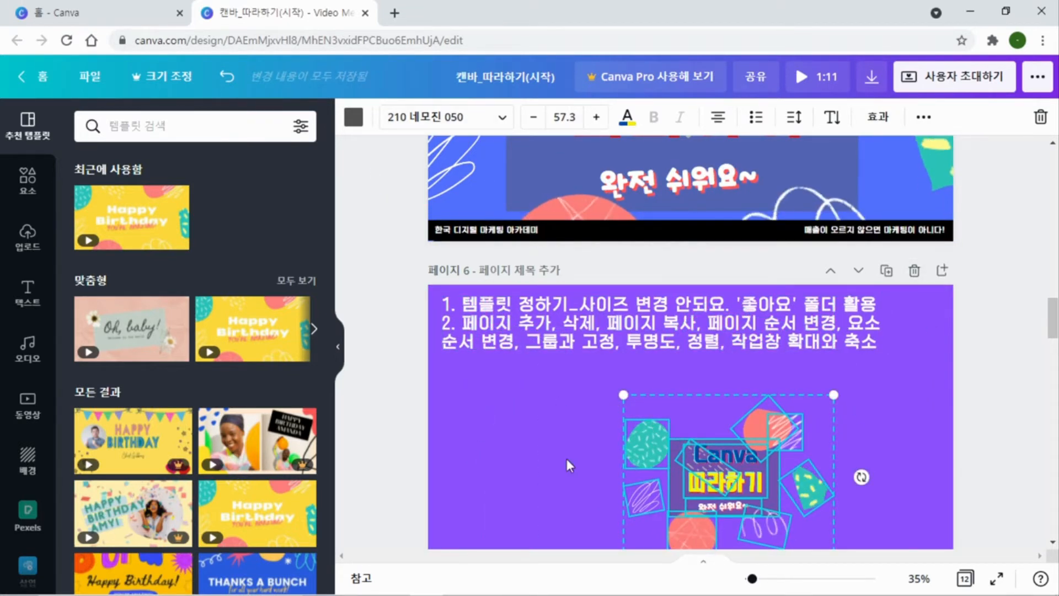
Collapse the template panel, zoom the page view to 36%, and move the pasted elements on page 6 together up to the middle
left_click(337, 346)
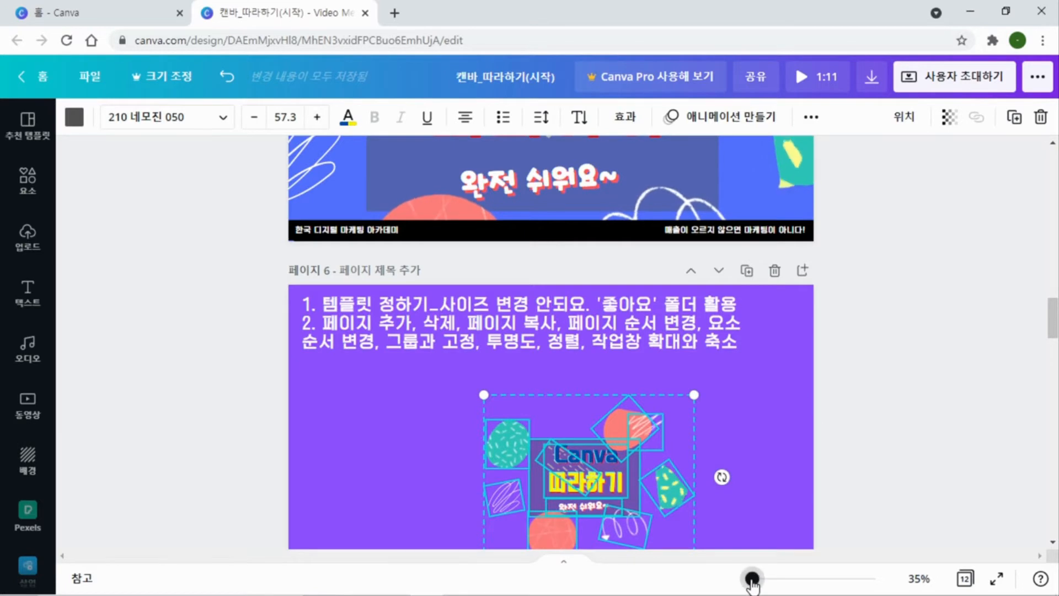
mouse_move(752, 580)
left_mouse_down()
mouse_move(768, 578)
mouse_move(753, 578)
left_mouse_up()
scroll(839, 430, "down", 2)
scroll(864, 354, "down", 2)
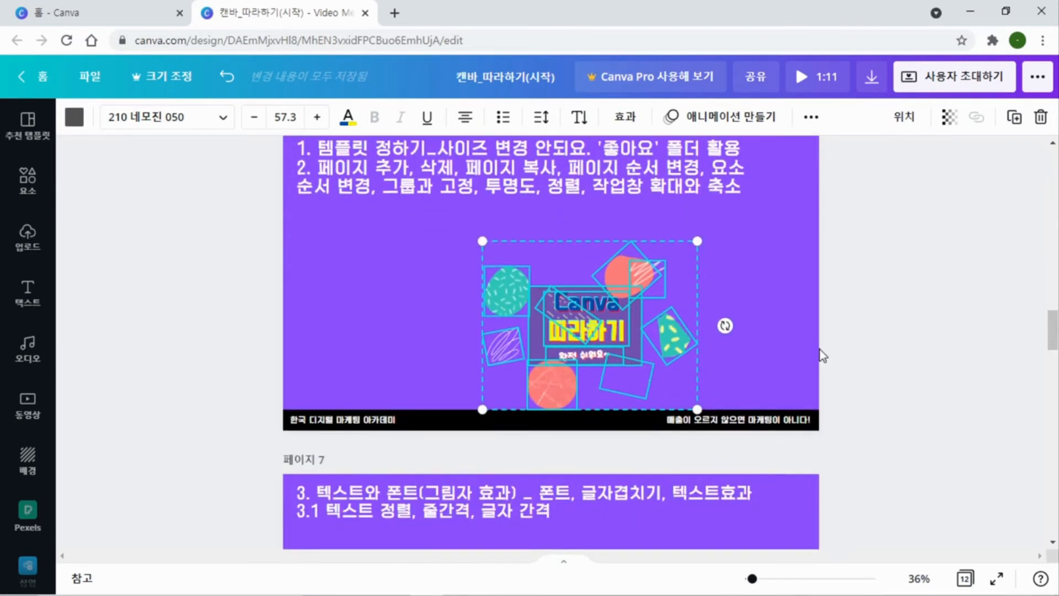
left_click_drag(552, 266, 523, 236)
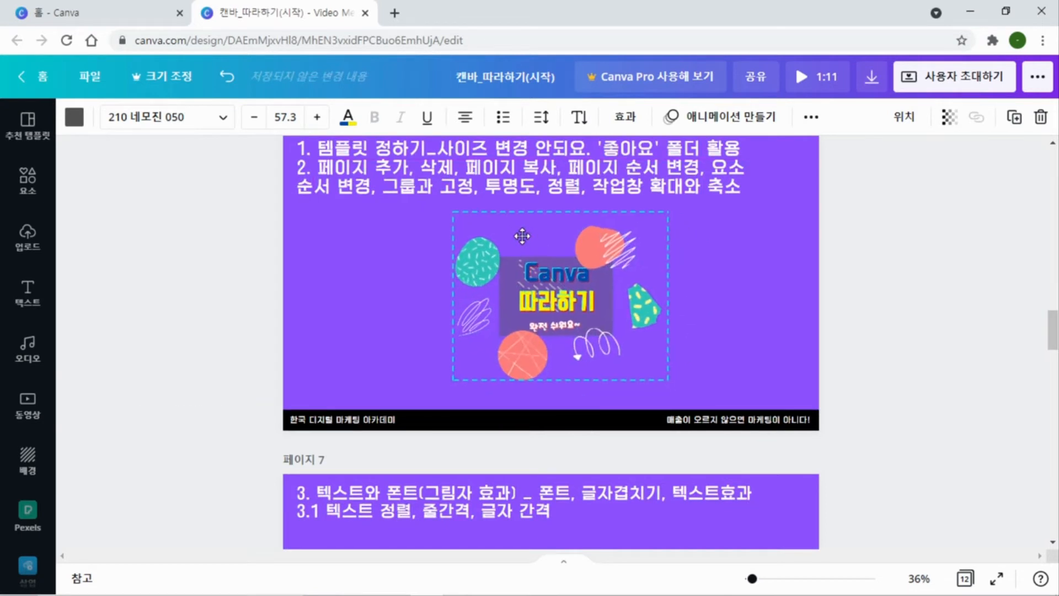
left_click(740, 300)
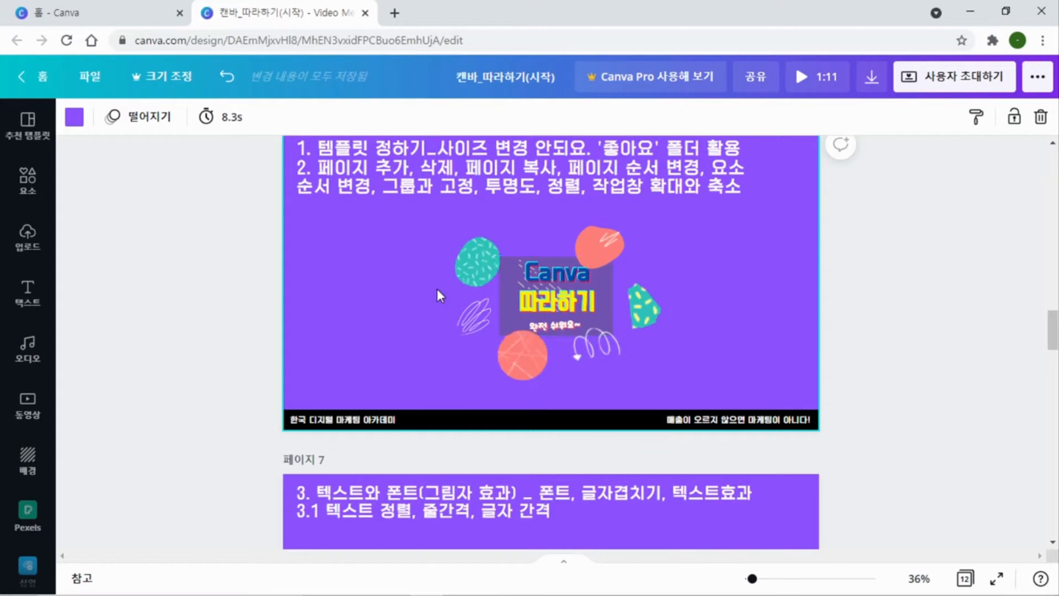
Move the green dashed circle left of the Canva title and place the coral blob beside it, partly behind it
left_click_drag(476, 258, 392, 260)
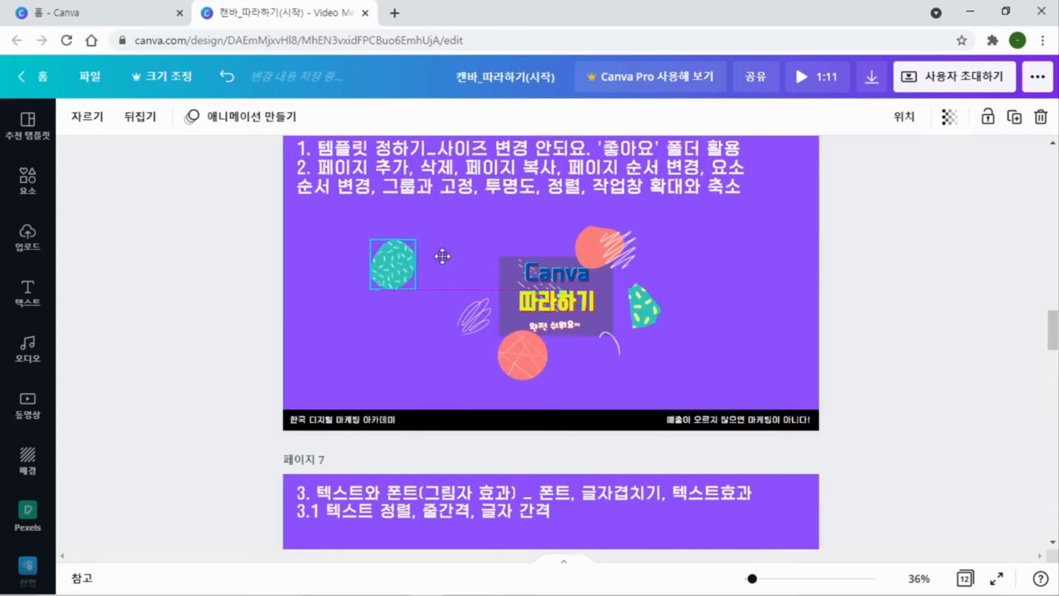
left_click_drag(590, 255, 413, 263)
left_click(394, 333)
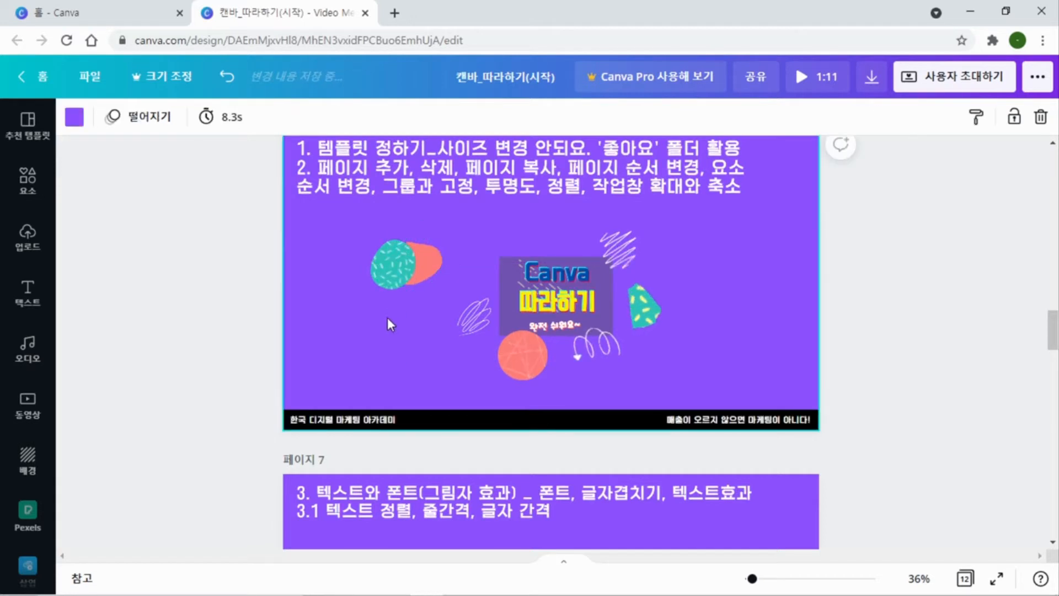
left_click(431, 266)
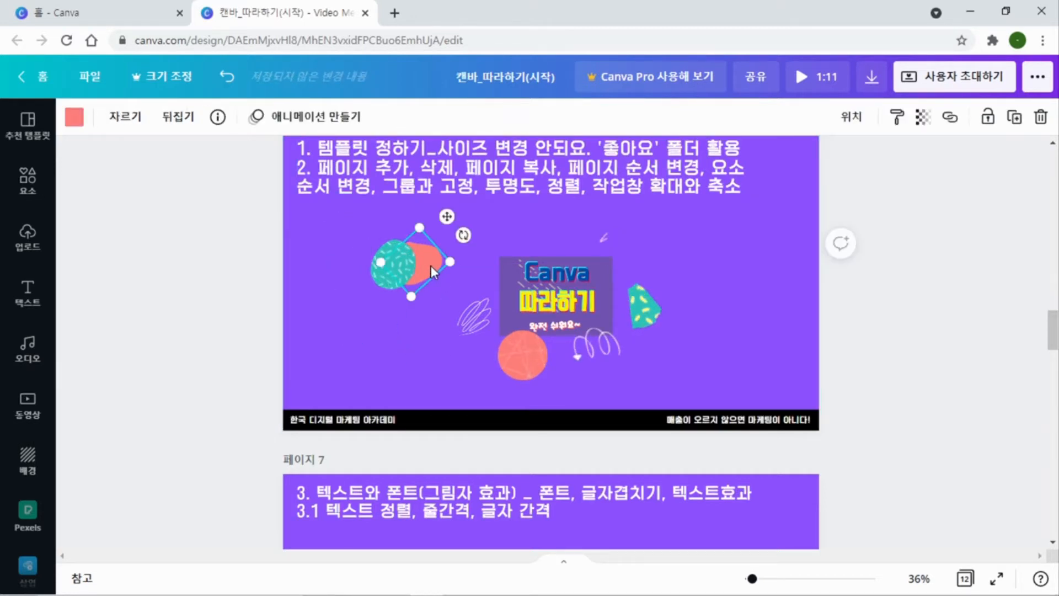
left_click(426, 327)
left_click(425, 260)
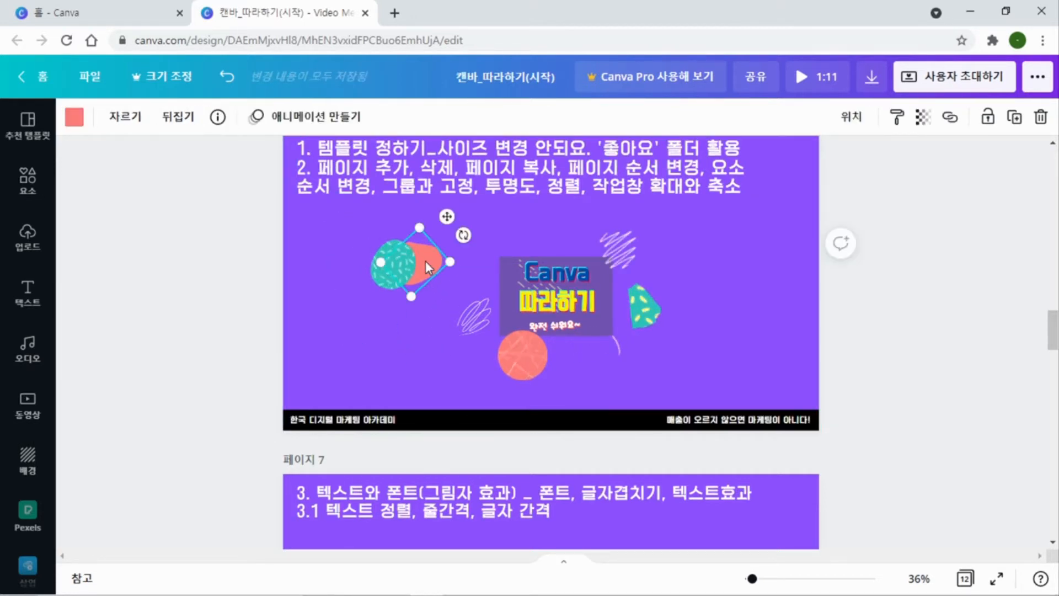
Bring the coral blob forward so it lies in front of the green dashed circle
right_click(425, 261)
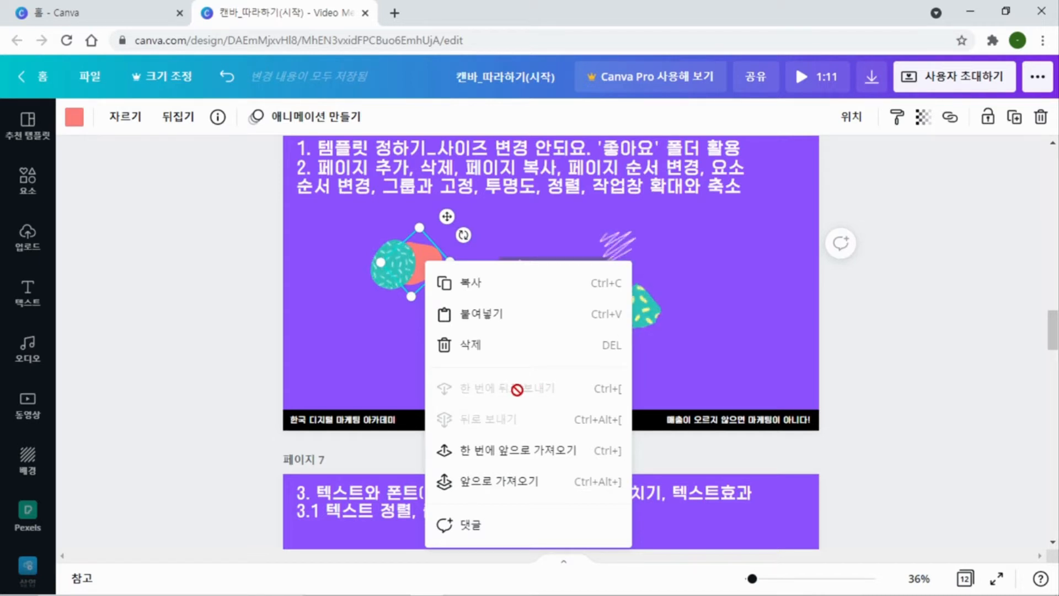
left_click(498, 451)
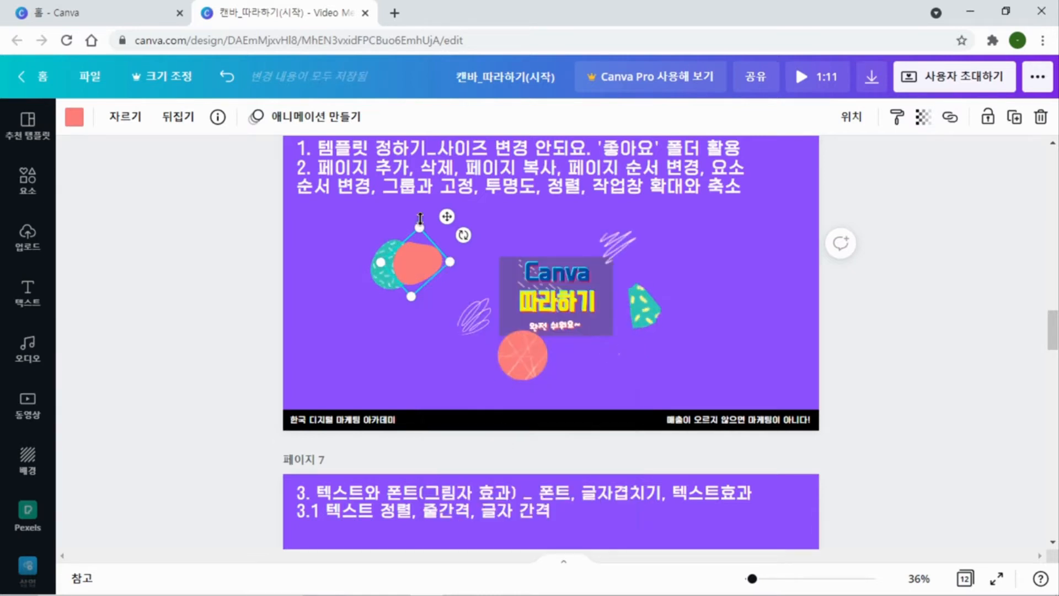
left_click(356, 307)
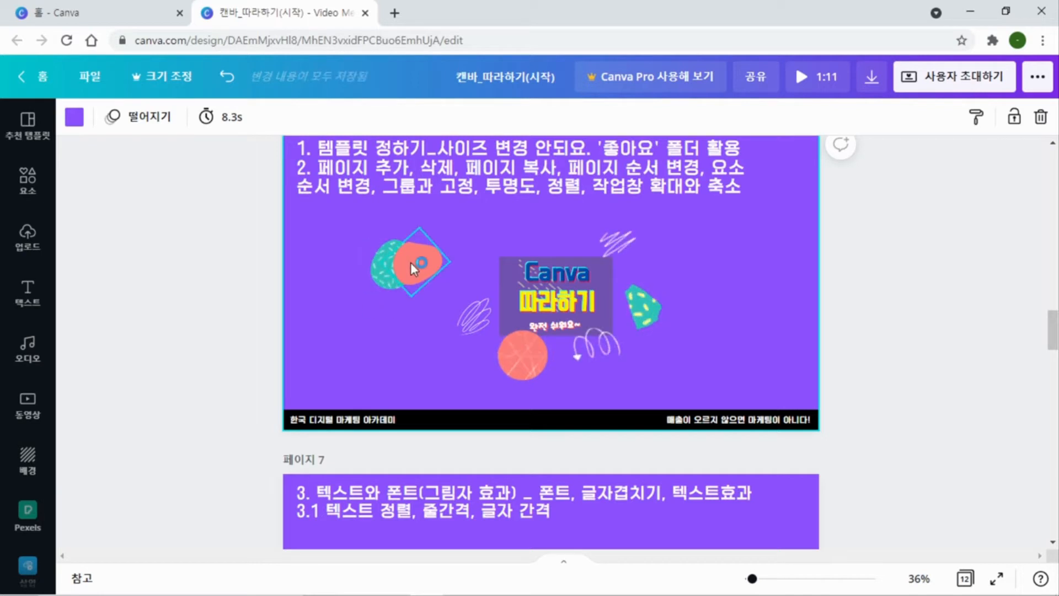
Send the coral blob backward so it lies behind the green dashed circle
left_click(402, 264)
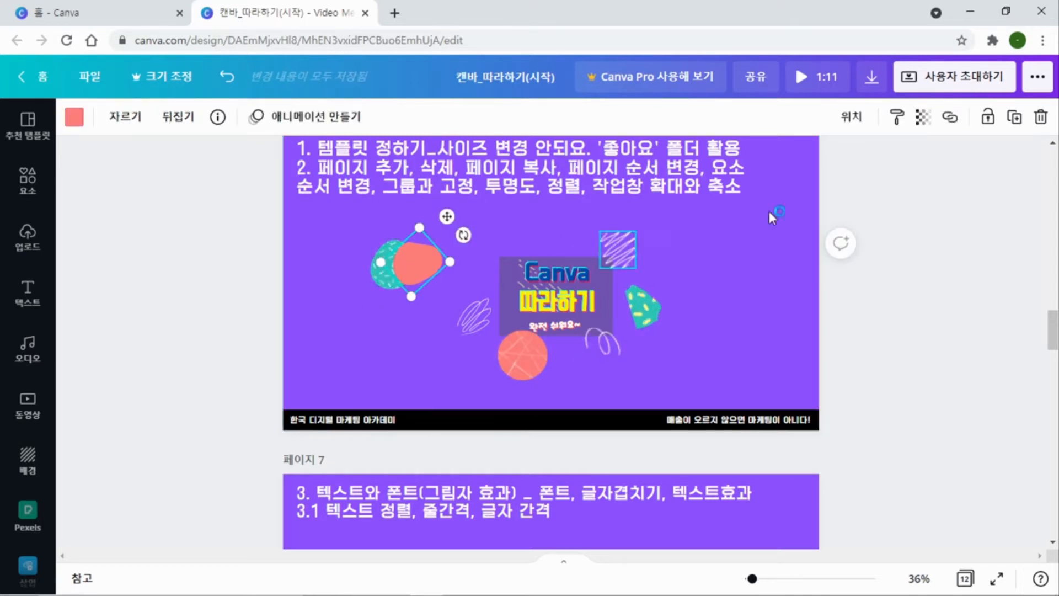
left_click(857, 117)
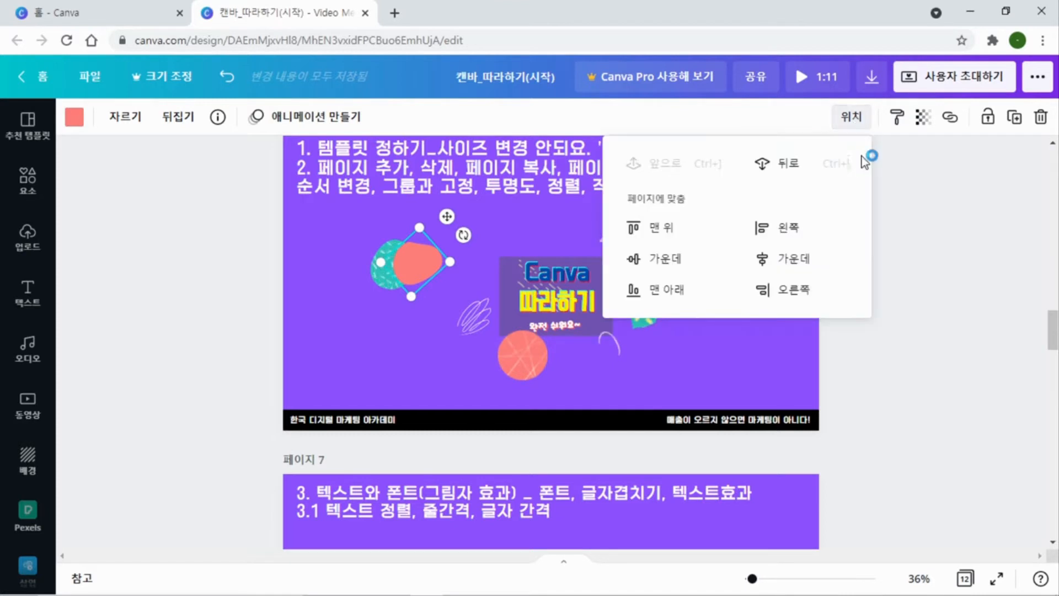
left_click(770, 170)
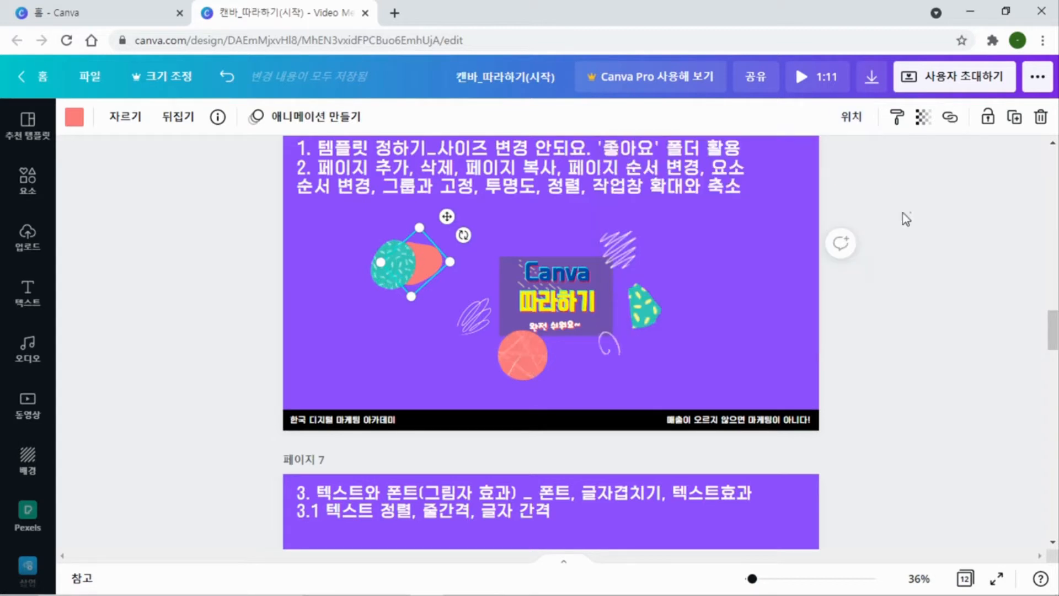
left_click(388, 309)
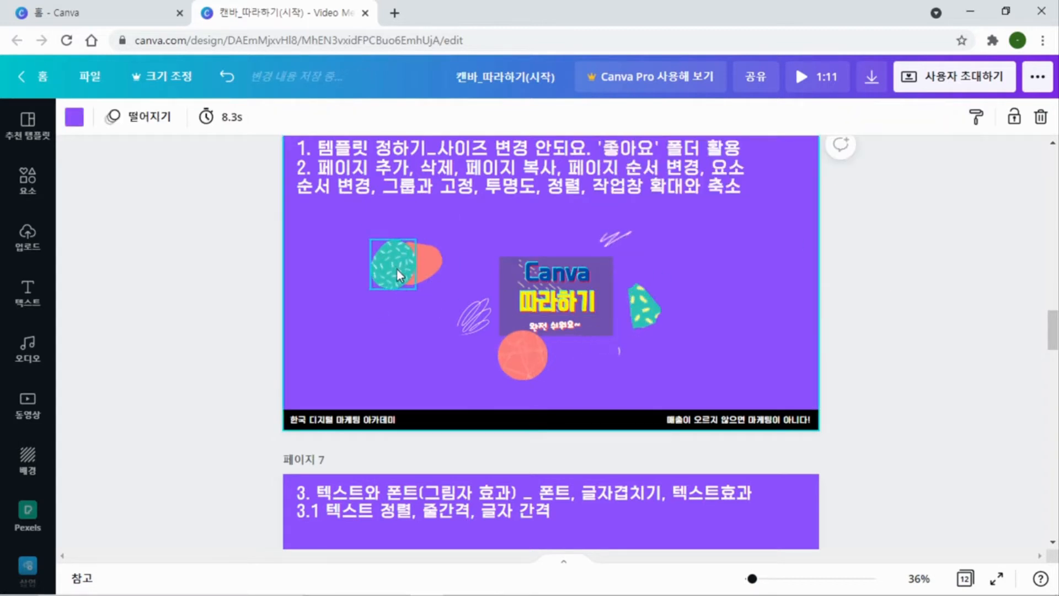
Nudge the green circle slightly left, group it with the coral blob, and shift the group slightly down and left
left_click_drag(396, 269, 389, 268)
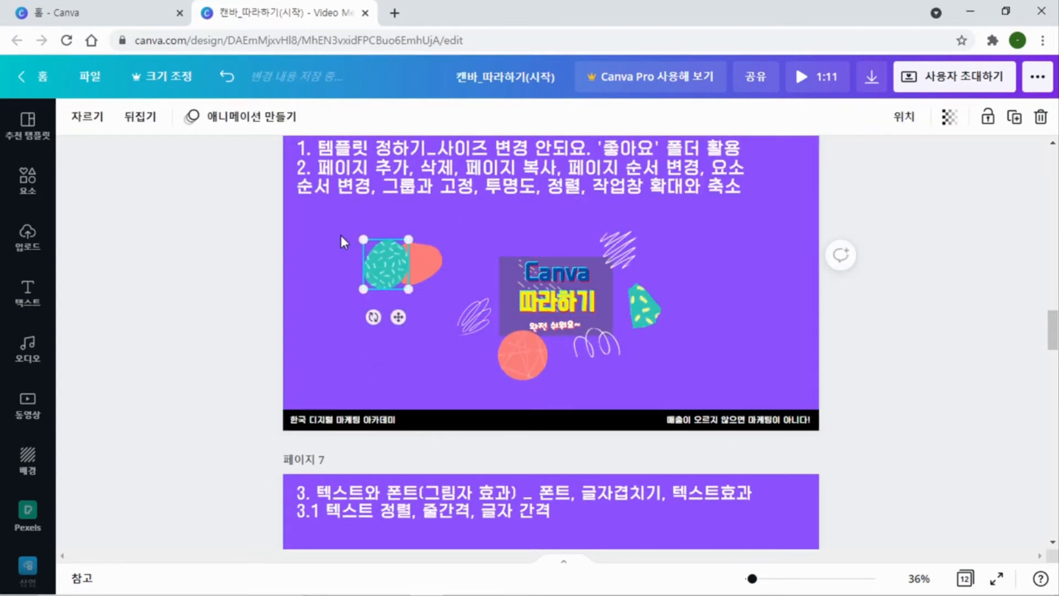
left_click_drag(338, 226, 435, 312)
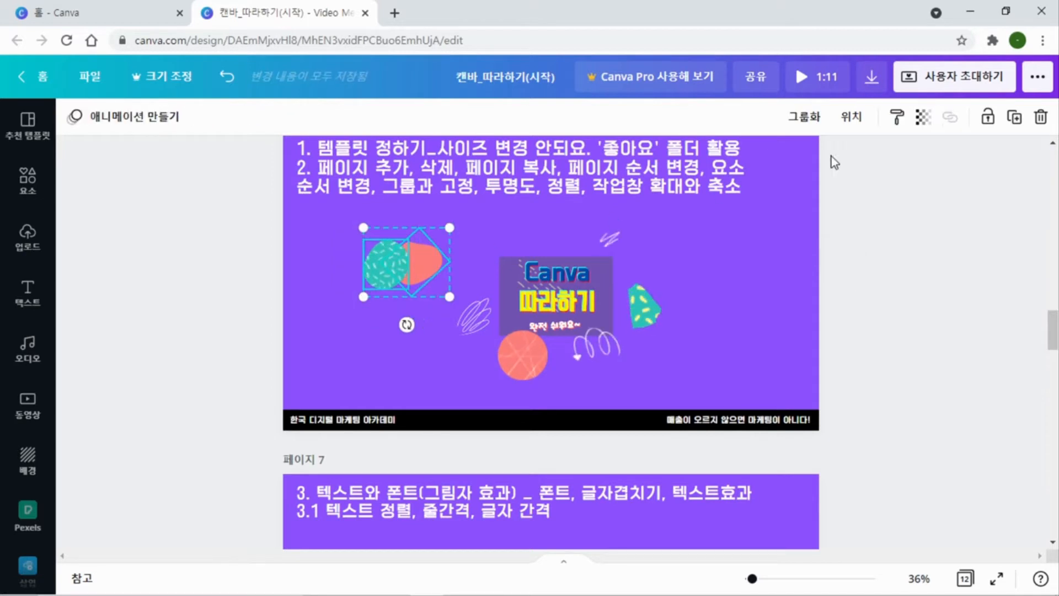
left_click(805, 117)
mouse_move(417, 268)
left_mouse_down()
mouse_move(385, 300)
mouse_move(408, 279)
left_mouse_up()
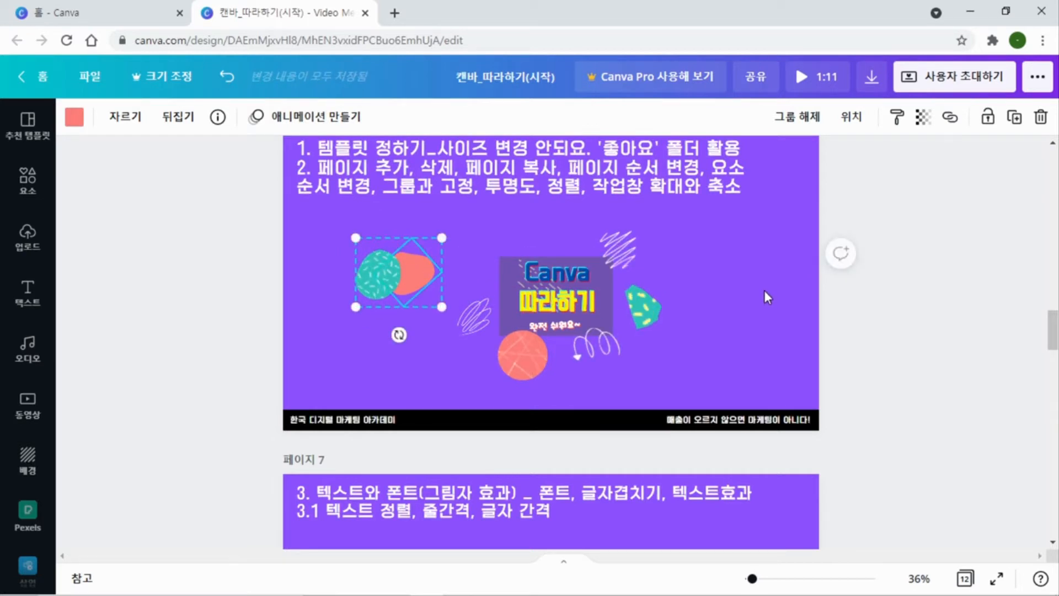
left_click(806, 282)
Move the coral circle below the grouped shapes, and move the translucent grey rectangle from behind the title to the page's upper right
left_click_drag(504, 355, 361, 343)
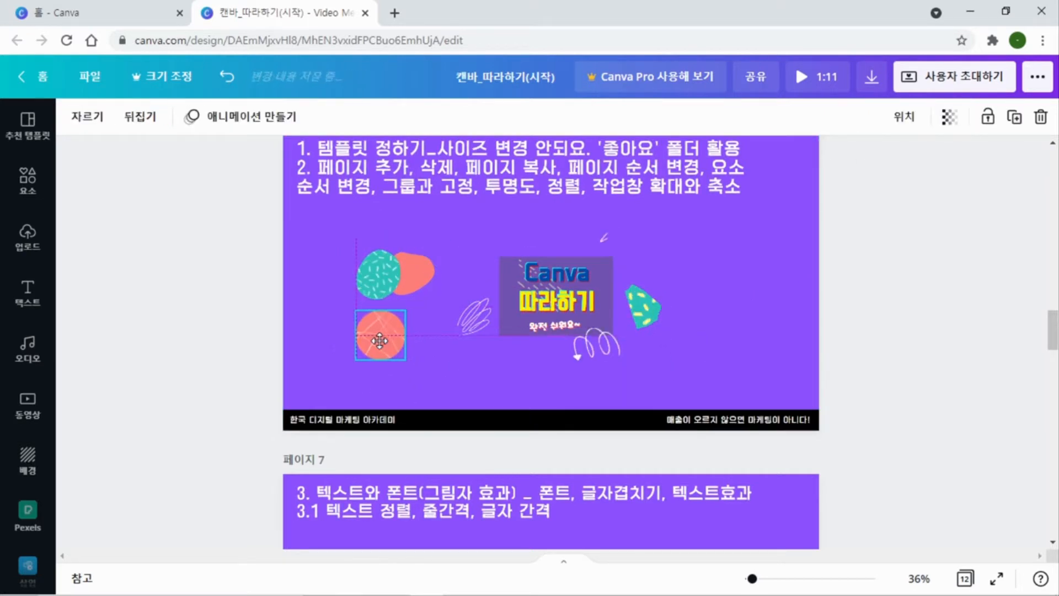
left_click(609, 285)
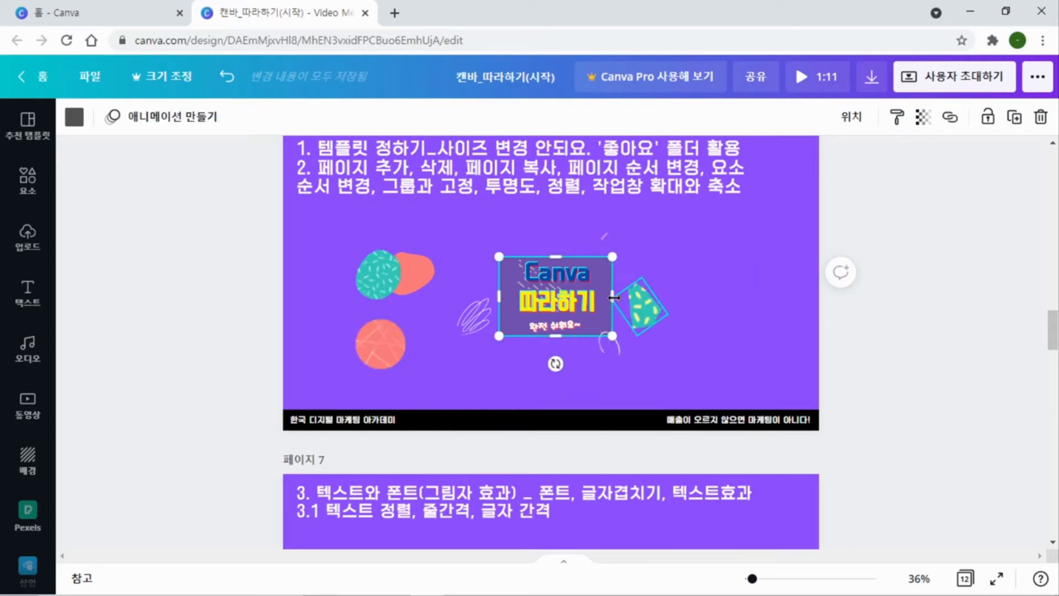
left_click(688, 259)
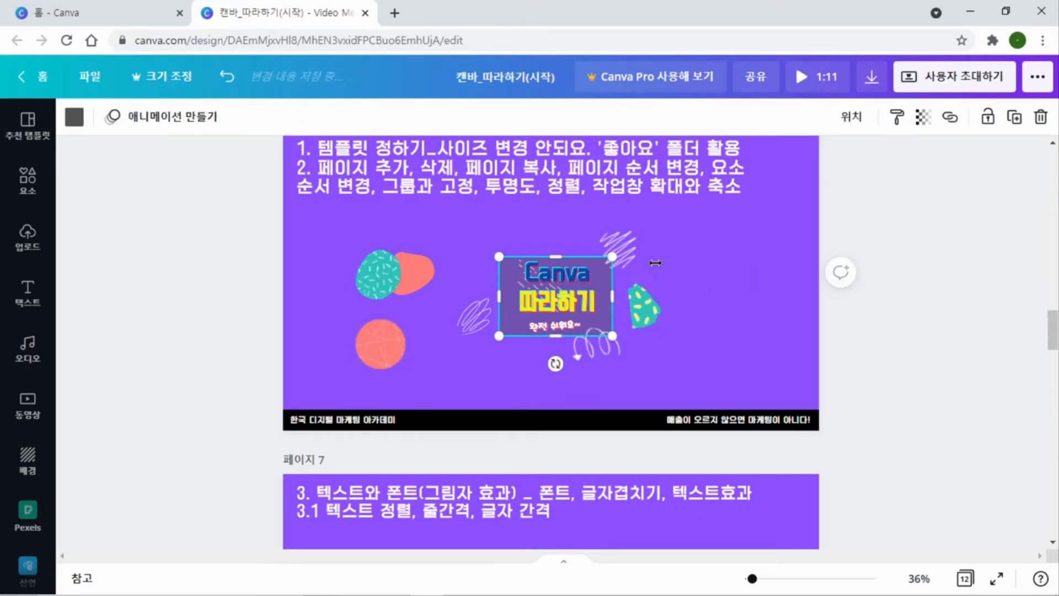
left_click_drag(605, 283, 761, 246)
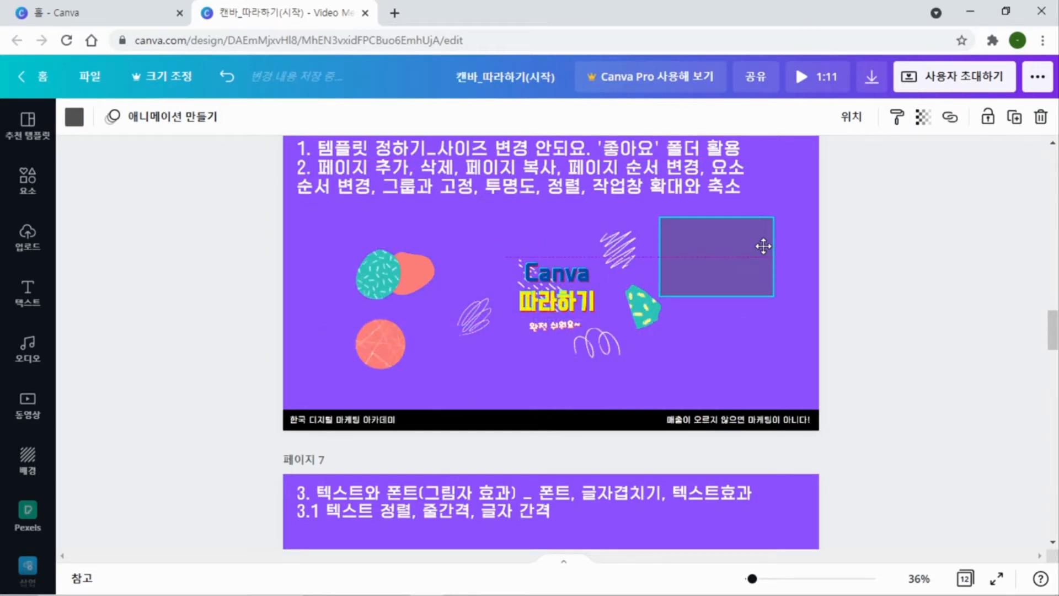
Set the grey rectangle's transparency value to 64
left_click(923, 118)
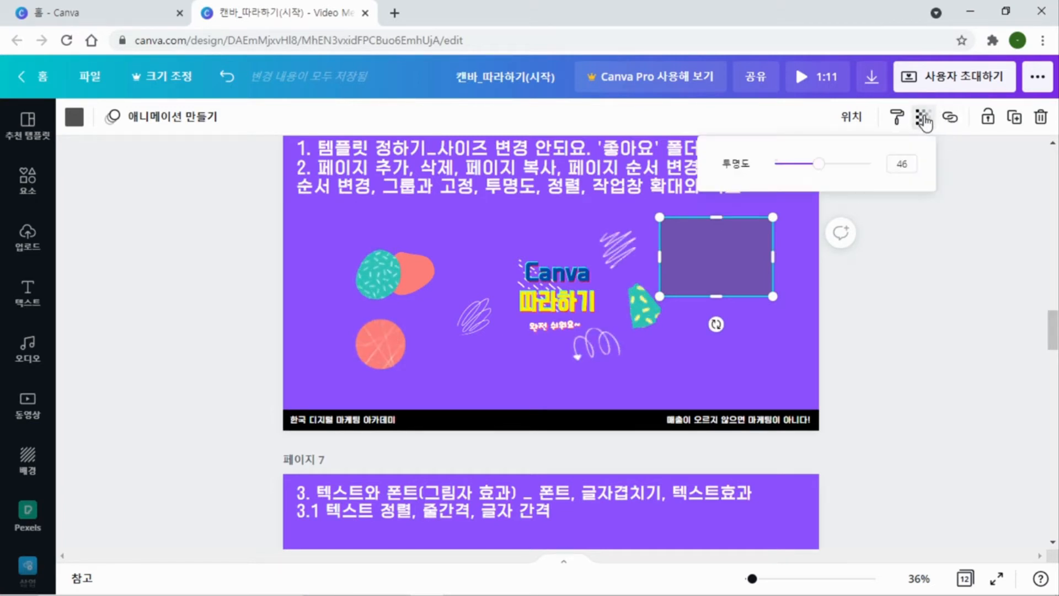
mouse_move(829, 172)
left_mouse_down()
mouse_move(877, 175)
mouse_move(764, 175)
mouse_move(892, 172)
mouse_move(840, 177)
left_mouse_up()
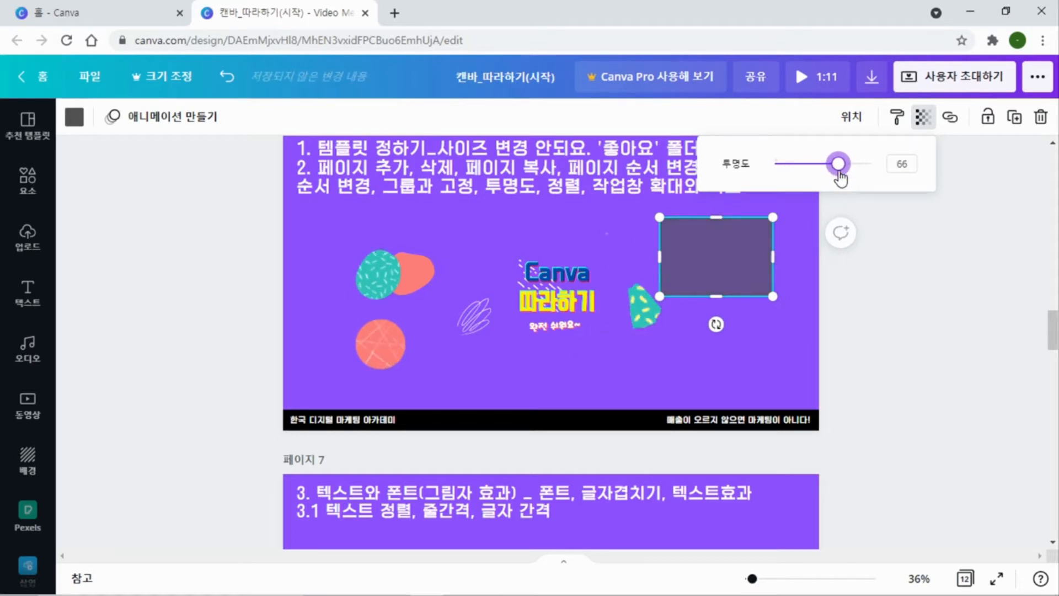
left_click(755, 343)
Enlarge the grey rectangle until it reaches behind the Canva title, and shift it slightly together with the overlapping title and shapes
left_click(723, 263)
left_click_drag(660, 296, 497, 338)
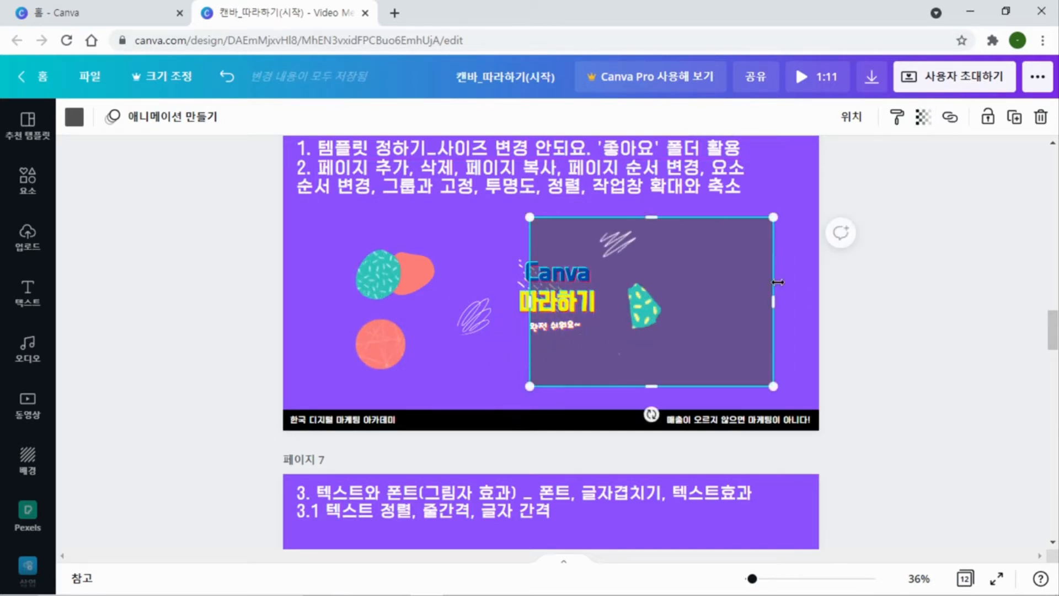
left_click(809, 278)
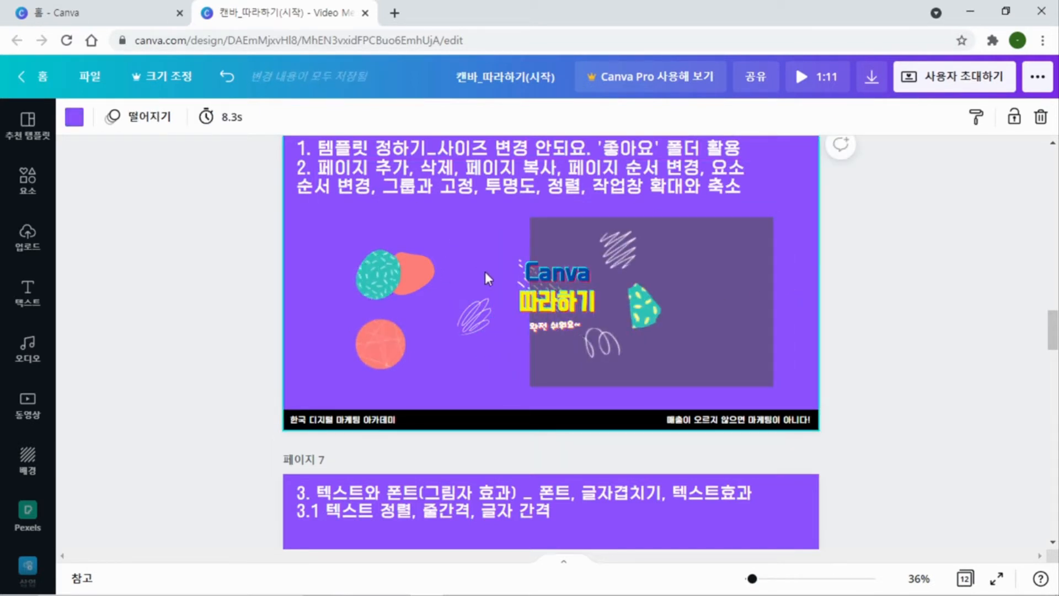
left_click_drag(569, 287, 717, 276)
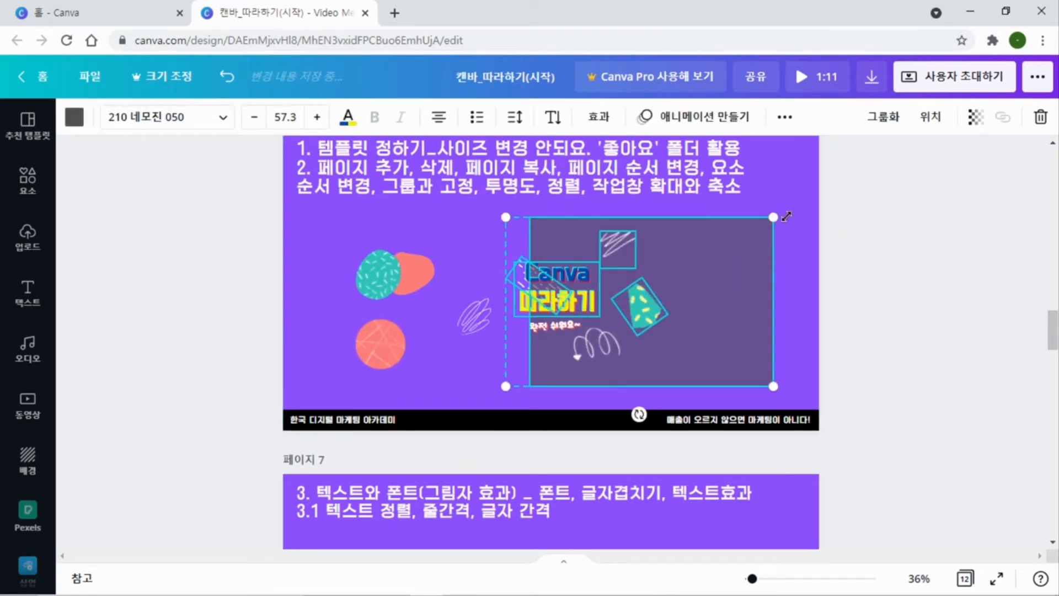
left_click_drag(535, 262, 535, 268)
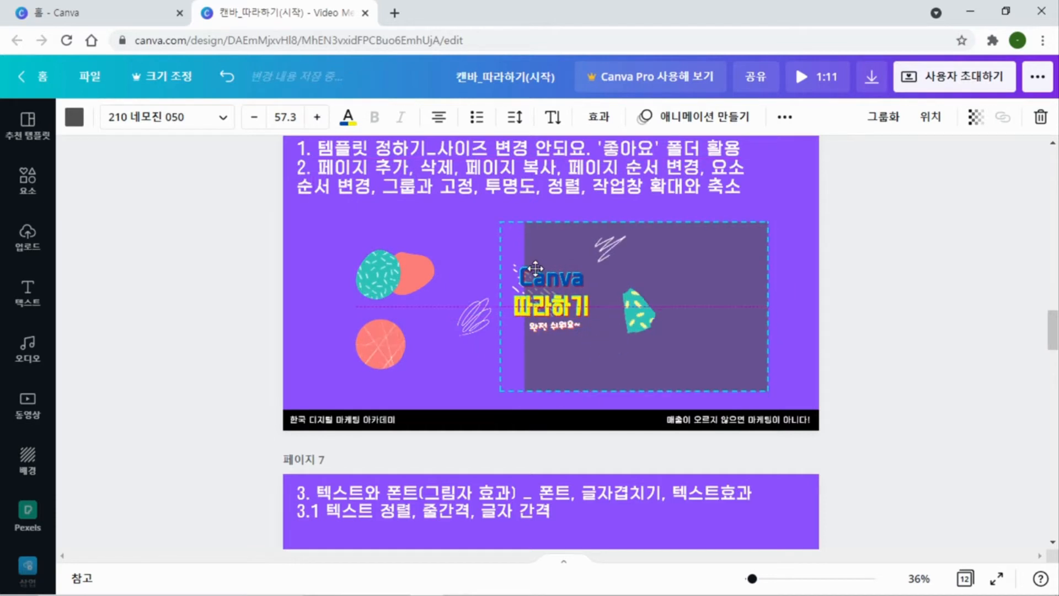
Lock the grey rectangle in place, and select and move the title text and nearby shapes without it
left_click(555, 237)
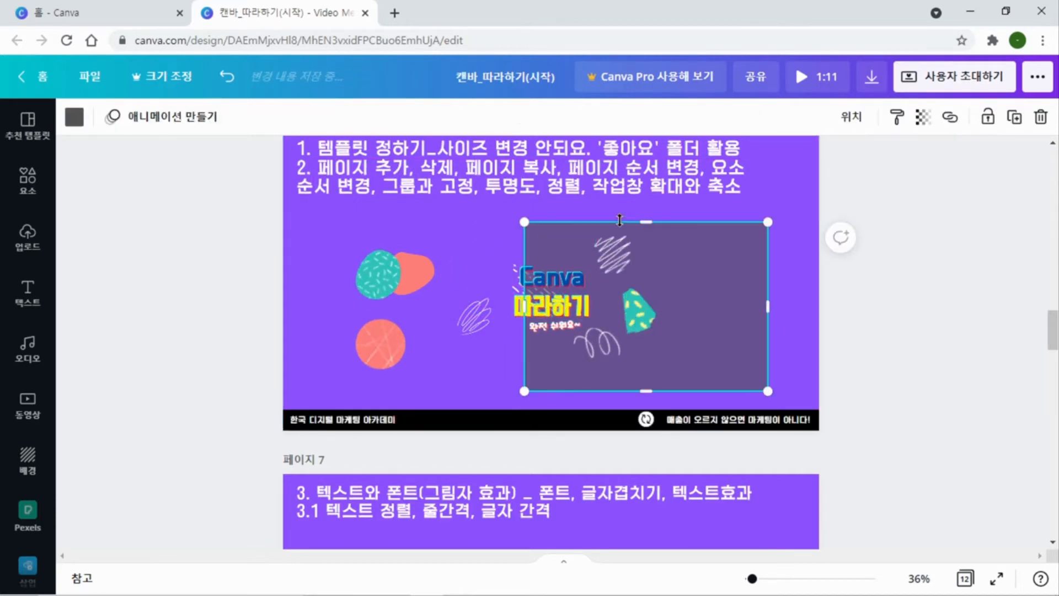
left_click(987, 118)
left_click(783, 205)
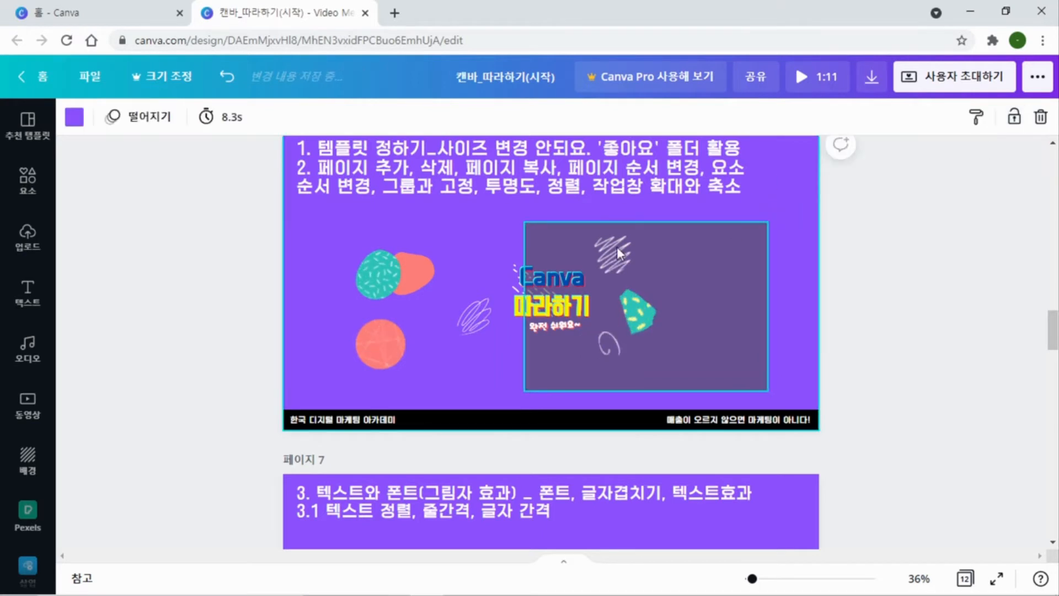
left_click_drag(496, 224, 664, 369)
left_click_drag(491, 284, 532, 260)
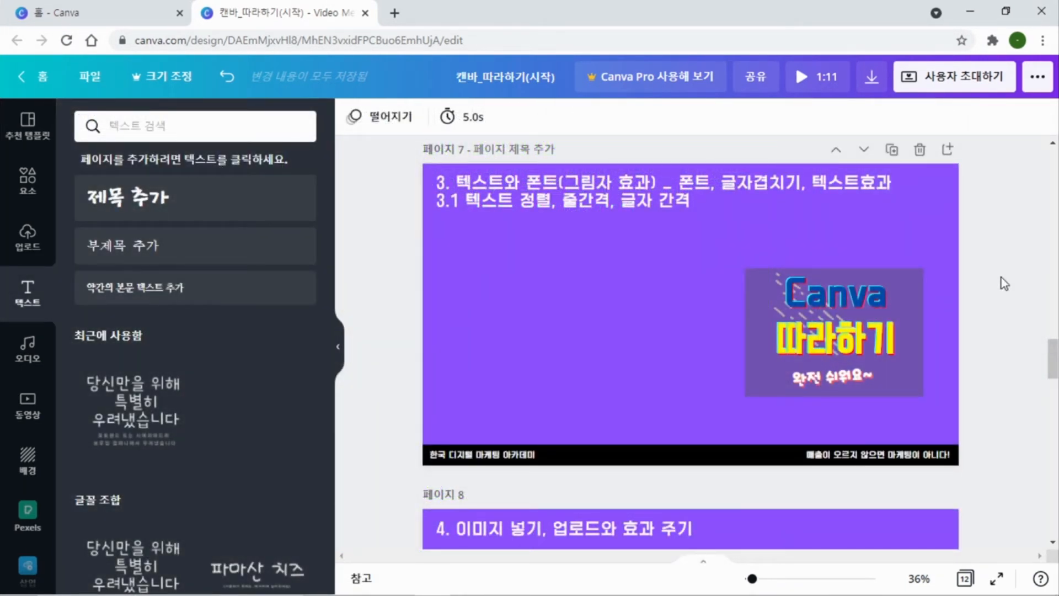
Add a new text box to page 7, enlarge it to font size 71.3, and place it at the upper left below the heading
left_click(520, 274)
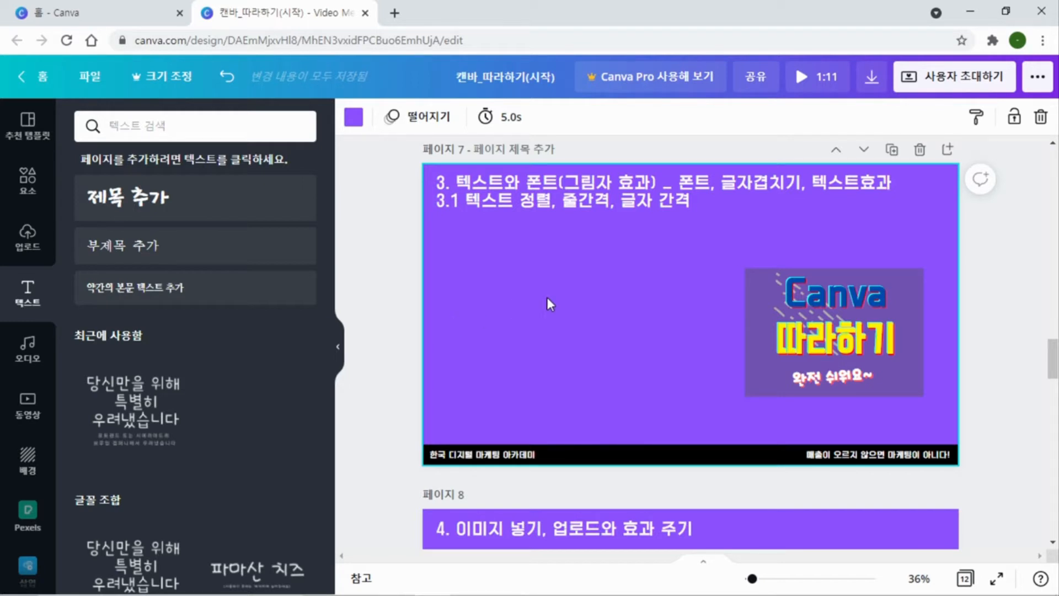
key("t")
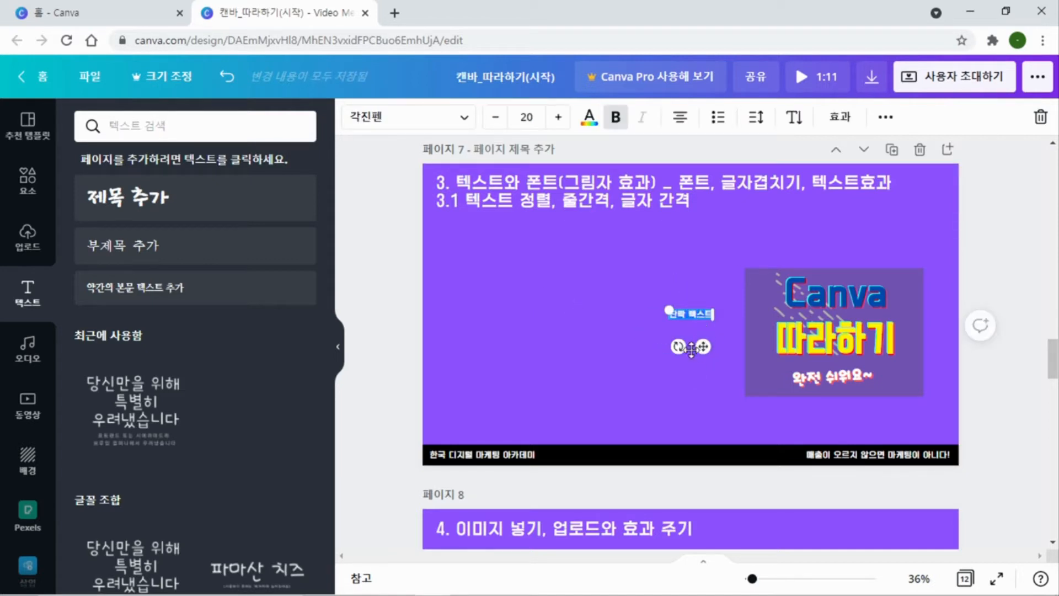
left_click_drag(714, 325, 824, 342)
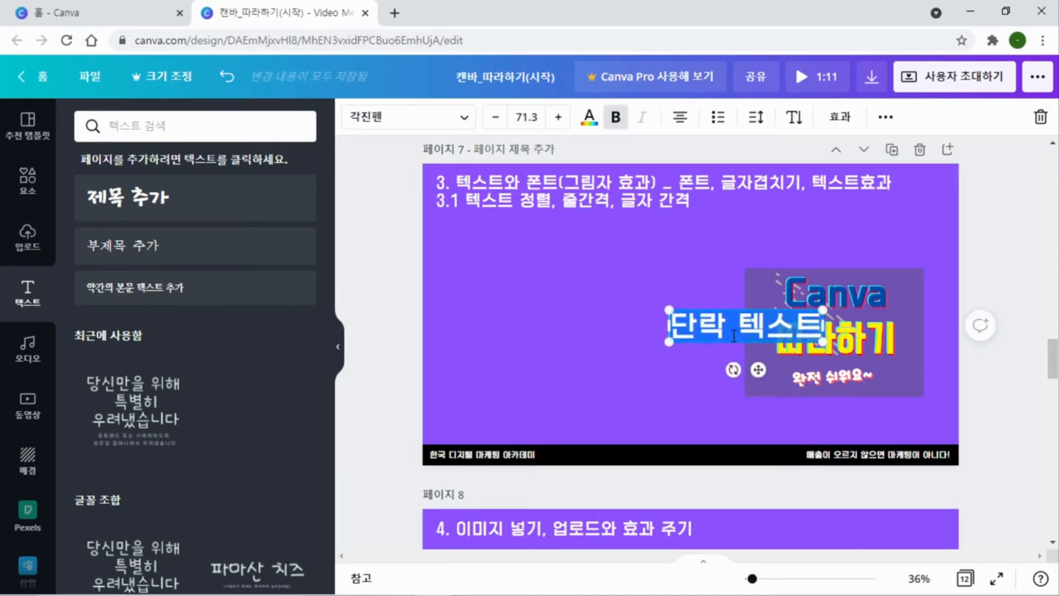
left_click_drag(759, 372, 543, 298)
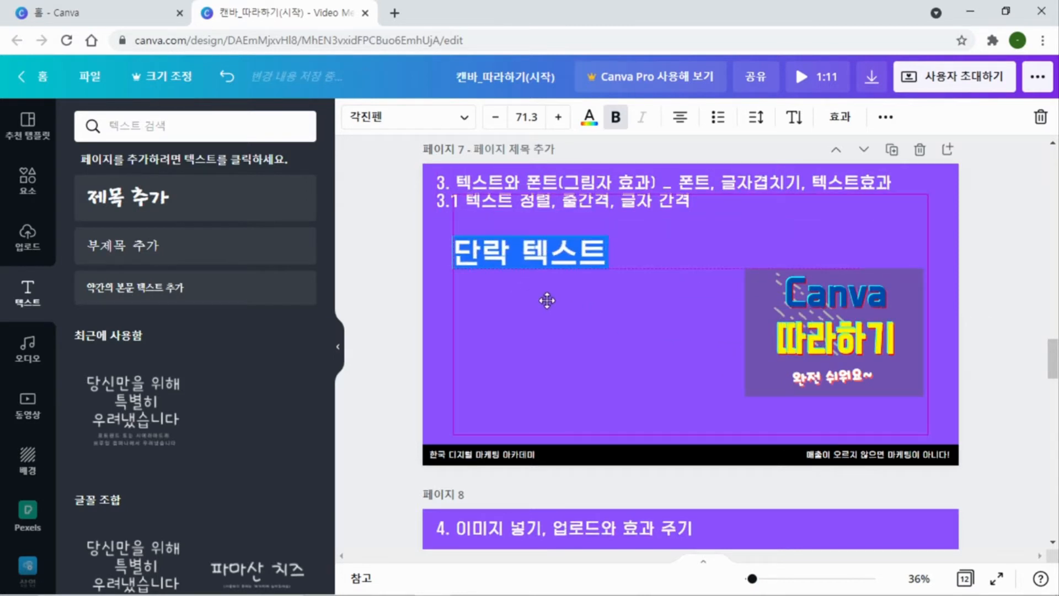
Add a body text box to page 7 and place it just below the large 단락 텍스트 text
left_click(542, 331)
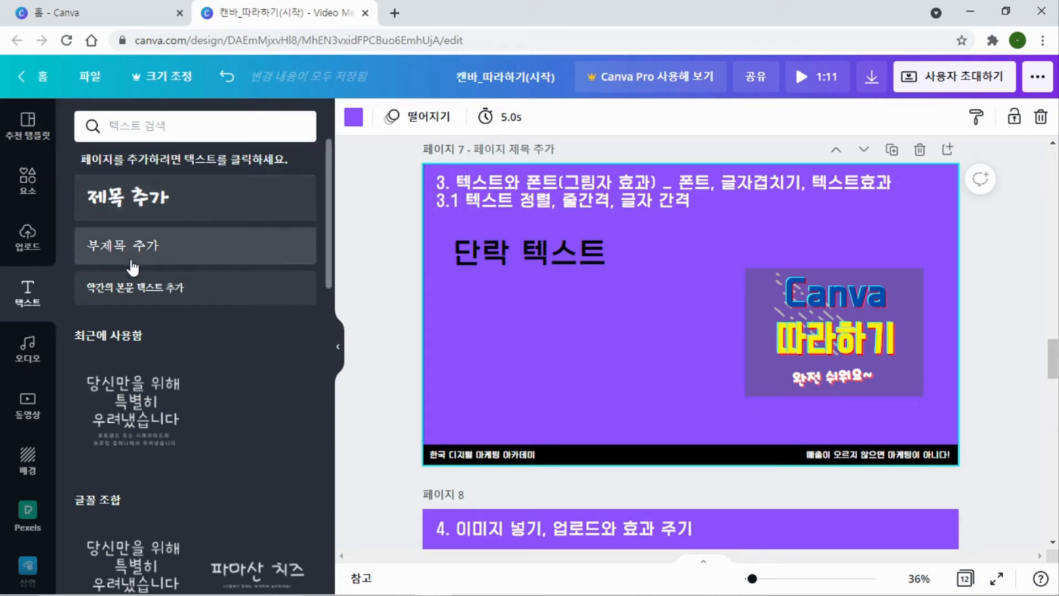
left_click(127, 288)
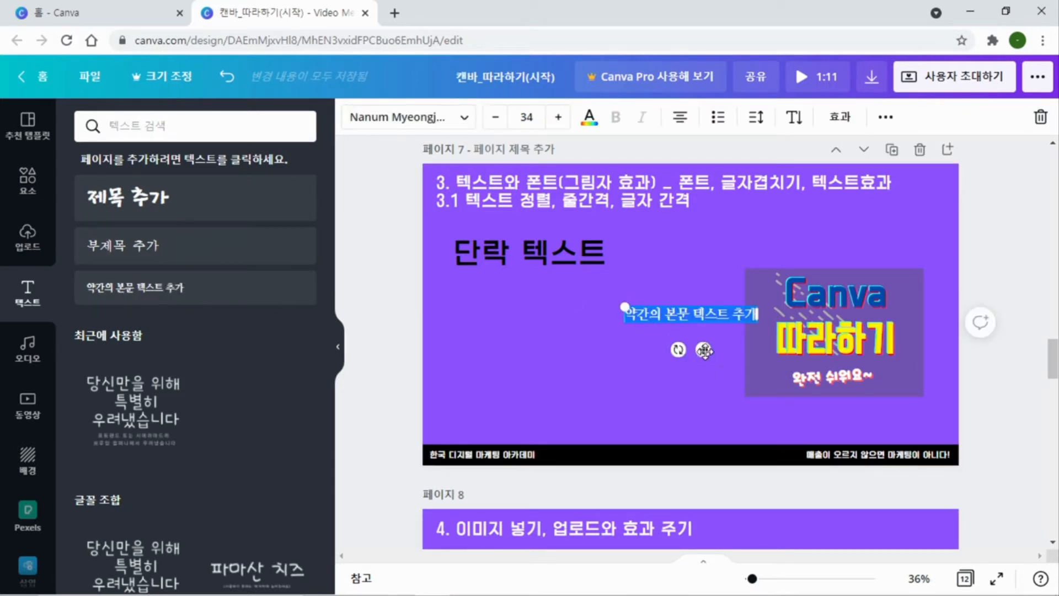
left_click_drag(704, 351, 535, 335)
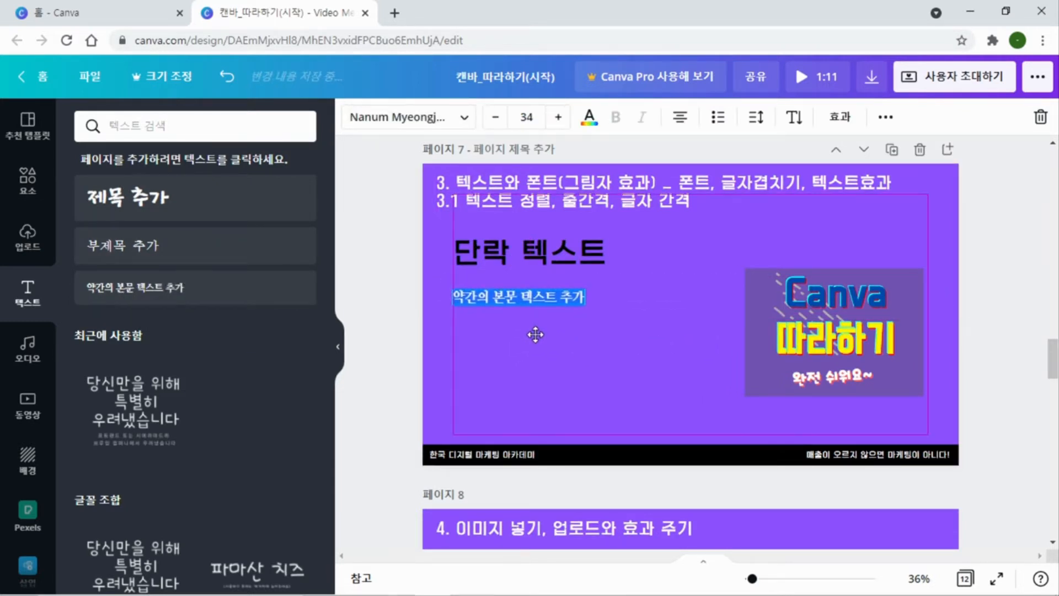
left_click(548, 373)
Replace the large 단락 텍스트 text with CANVA and move the body text box farther down the page
left_click(533, 249)
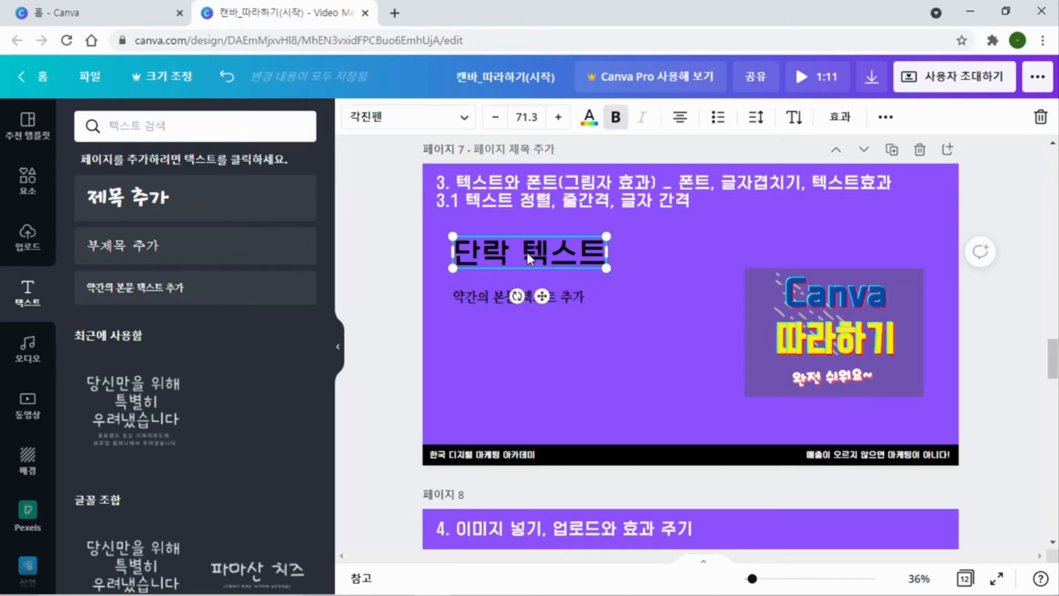
left_click(528, 255)
type("ㅊ")
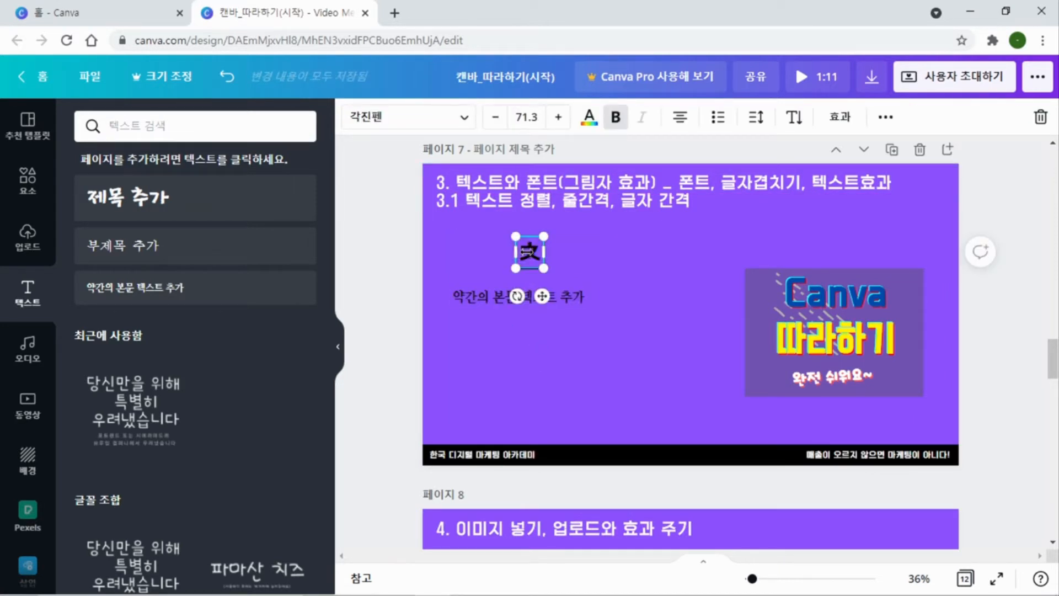
key("BackSpace")
type("CANVA")
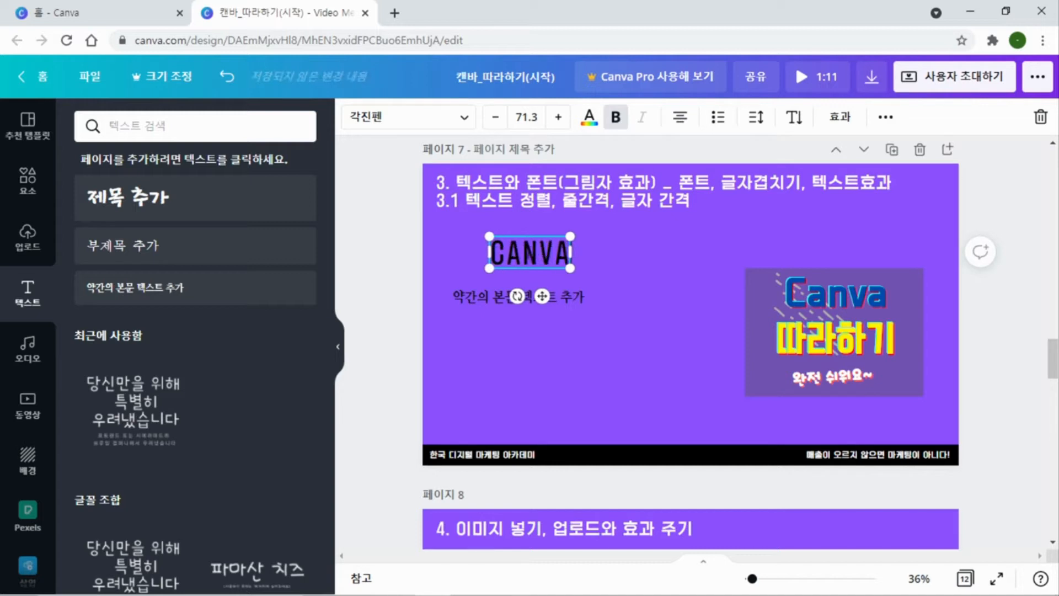
left_click(535, 296)
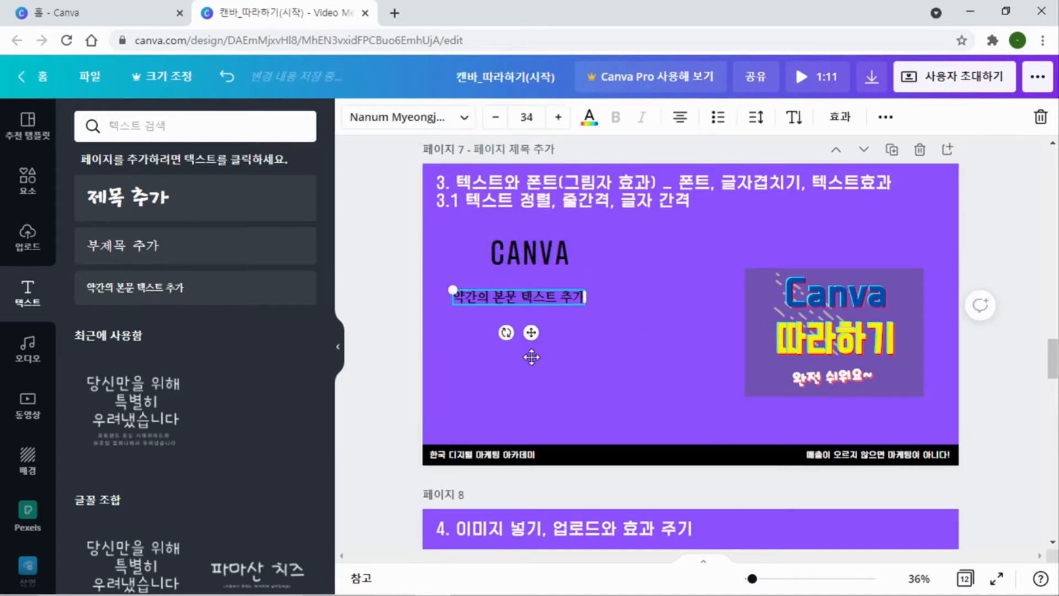
left_click_drag(534, 296, 535, 377)
Set the CANVA text's font to 210 수퍼사이즈 Black 3D and enlarge it to font size 126
left_click(538, 260)
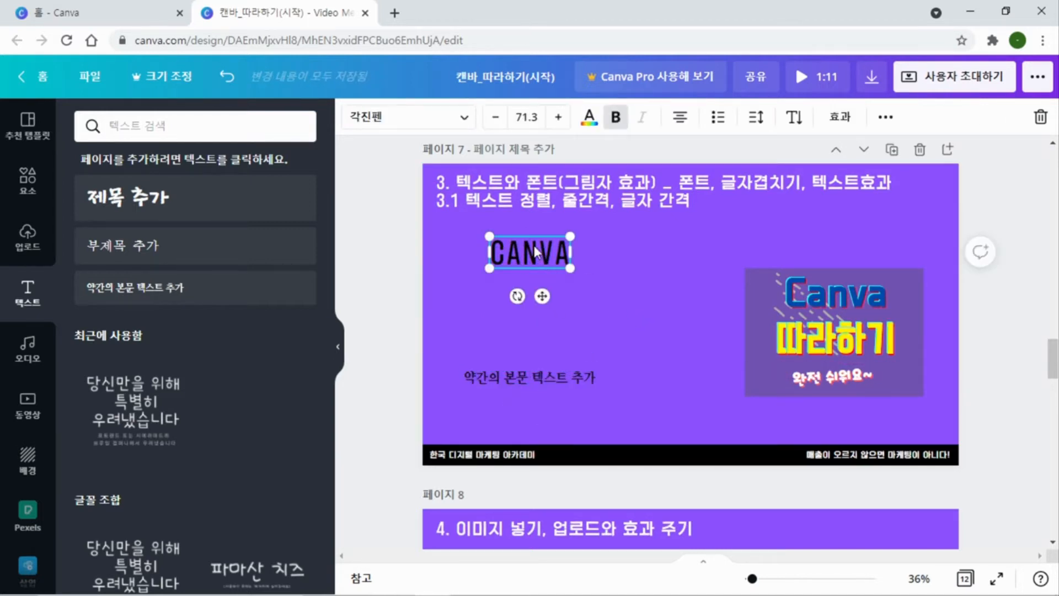
left_click(462, 122)
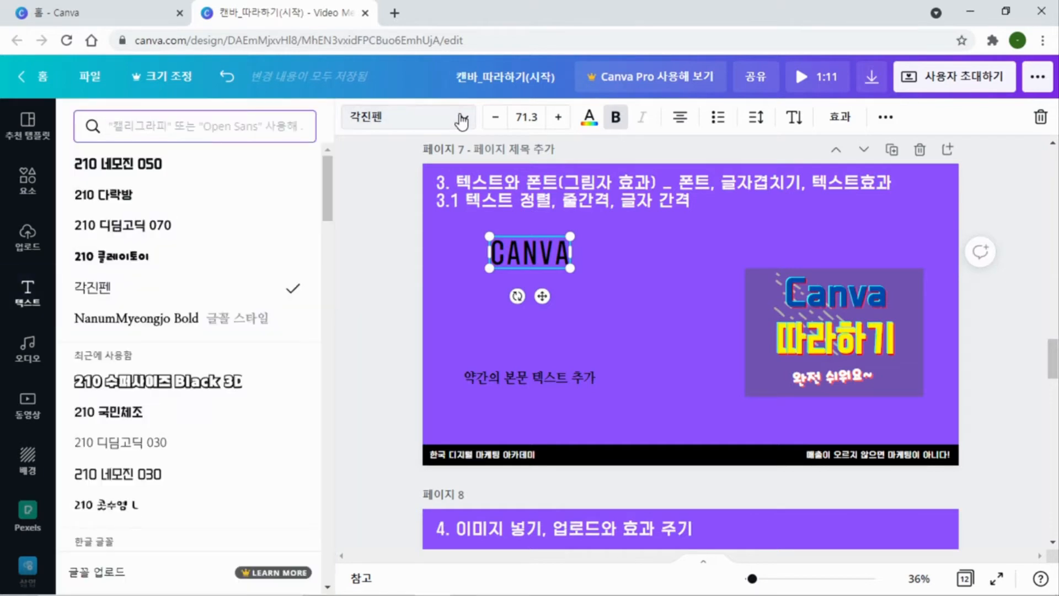
scroll(182, 293, "down", 3)
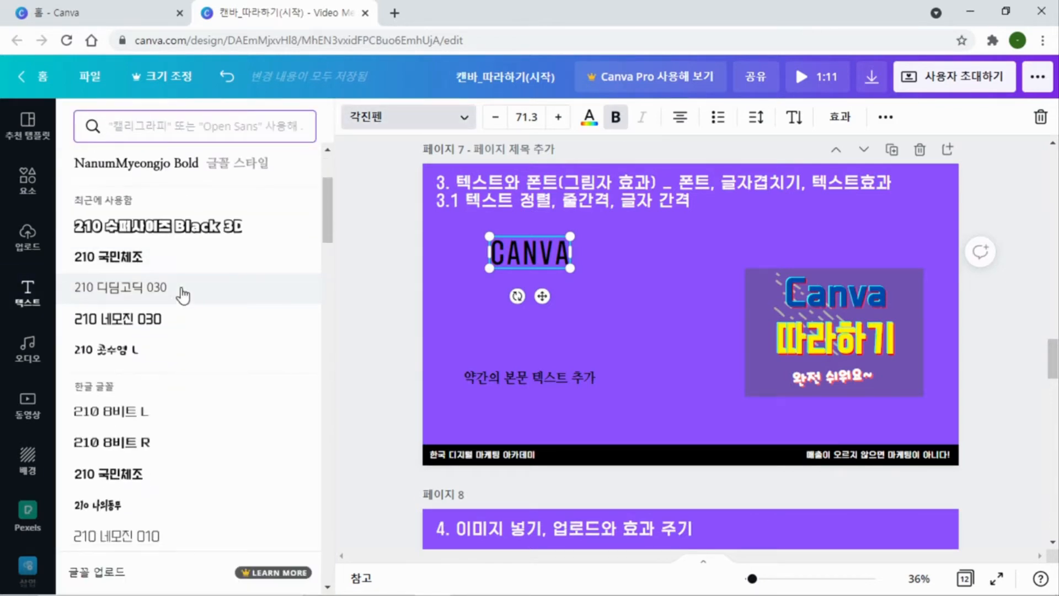
scroll(181, 294, "up", 3)
scroll(177, 382, "down", 5)
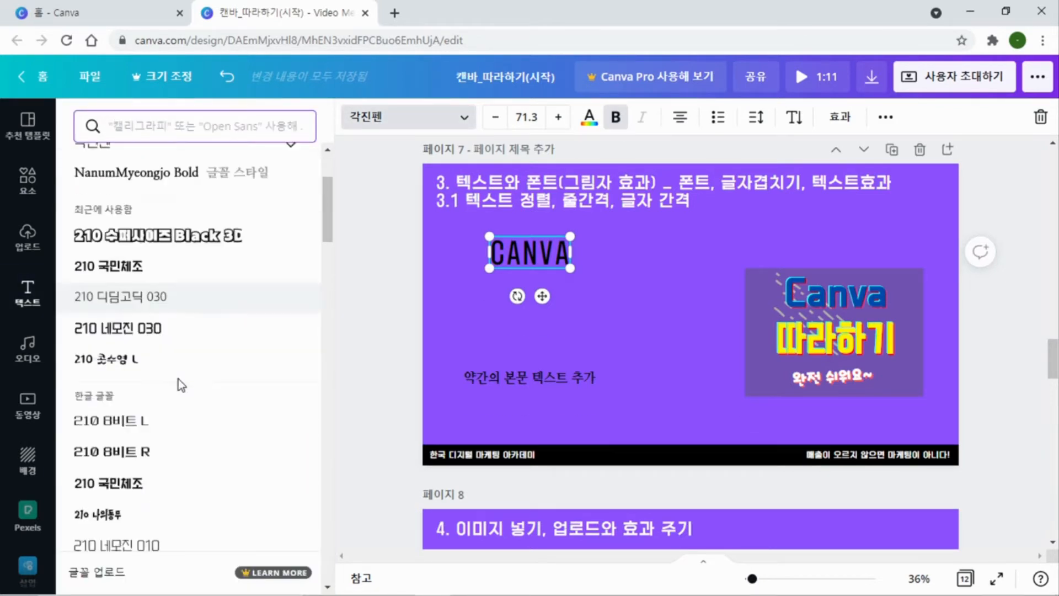
scroll(179, 387, "down", 15)
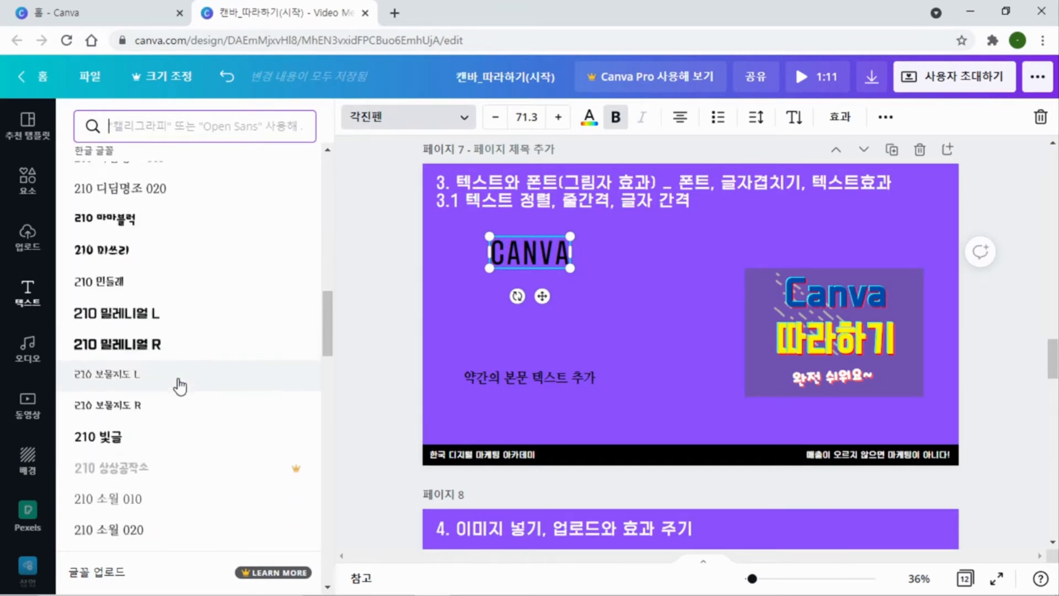
scroll(180, 386, "down", 3)
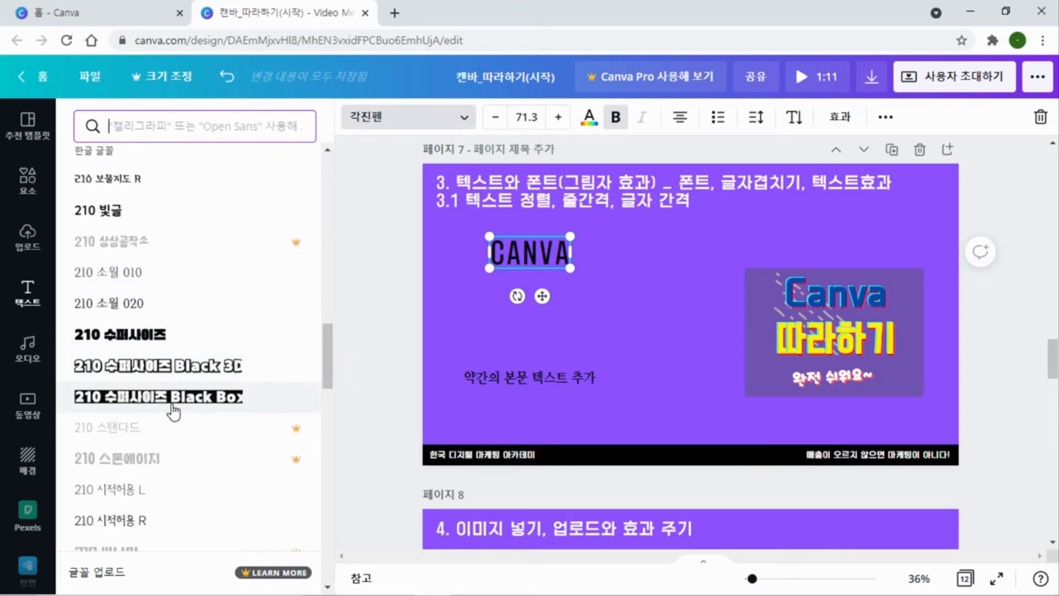
left_click(174, 377)
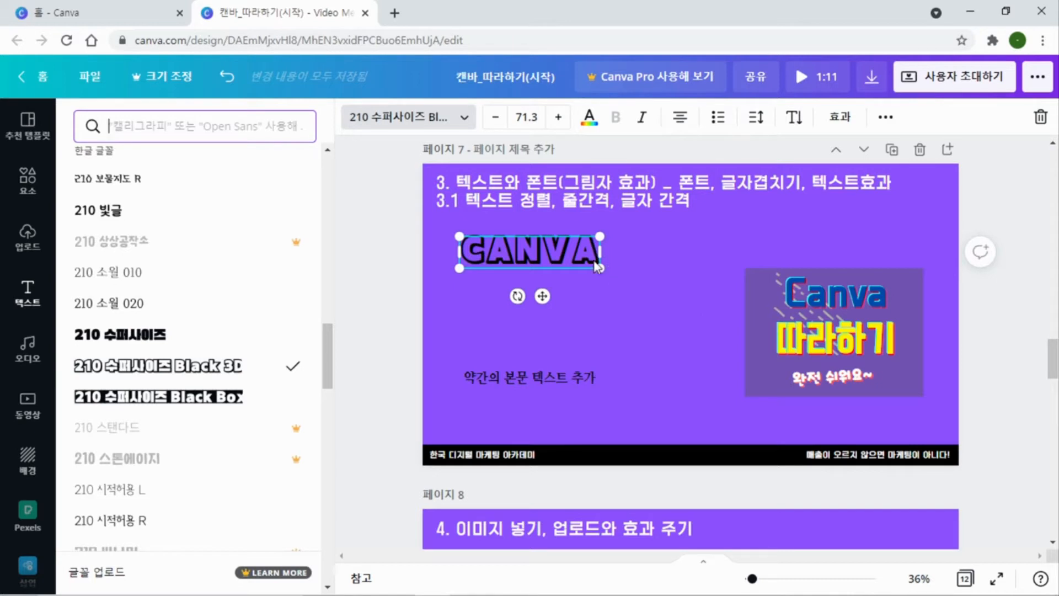
left_click_drag(600, 267, 706, 292)
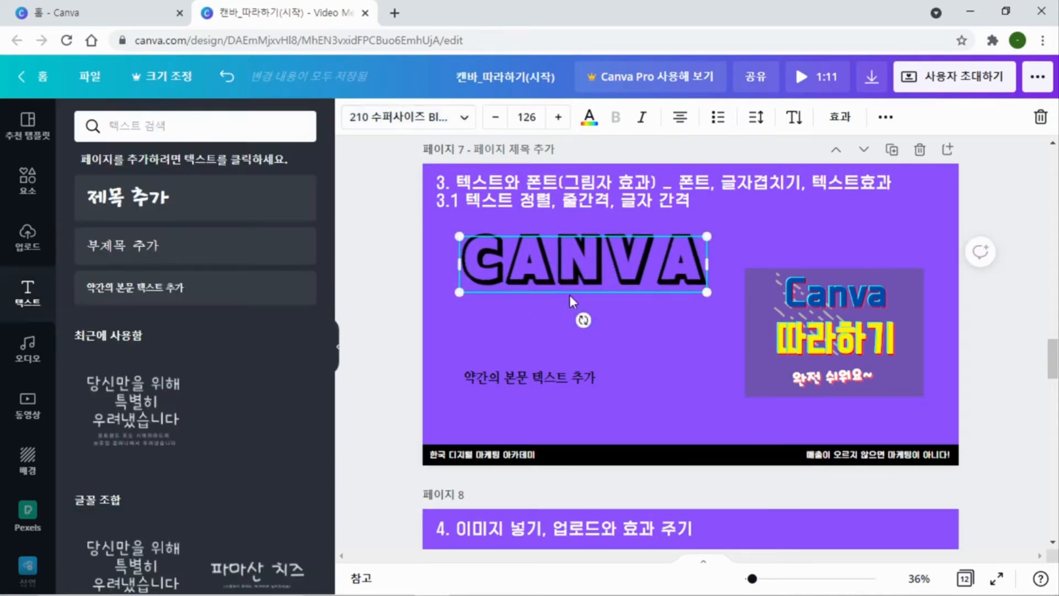
Move the body text box up beneath the outlined CANVA text and replace its content with canva
left_click(531, 380)
left_click_drag(530, 381, 540, 318)
double_click(535, 309)
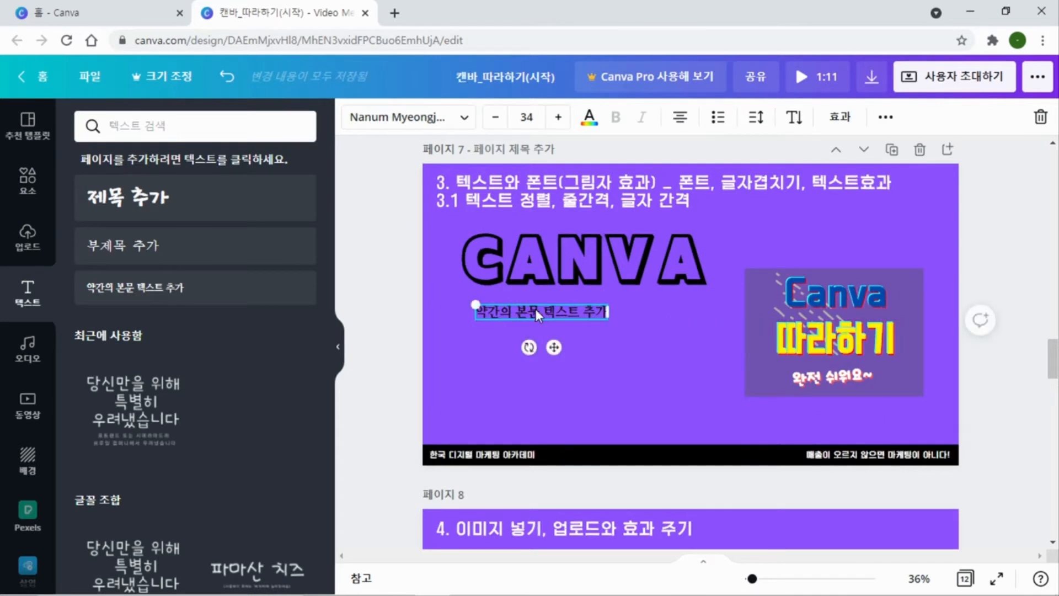
type("canva")
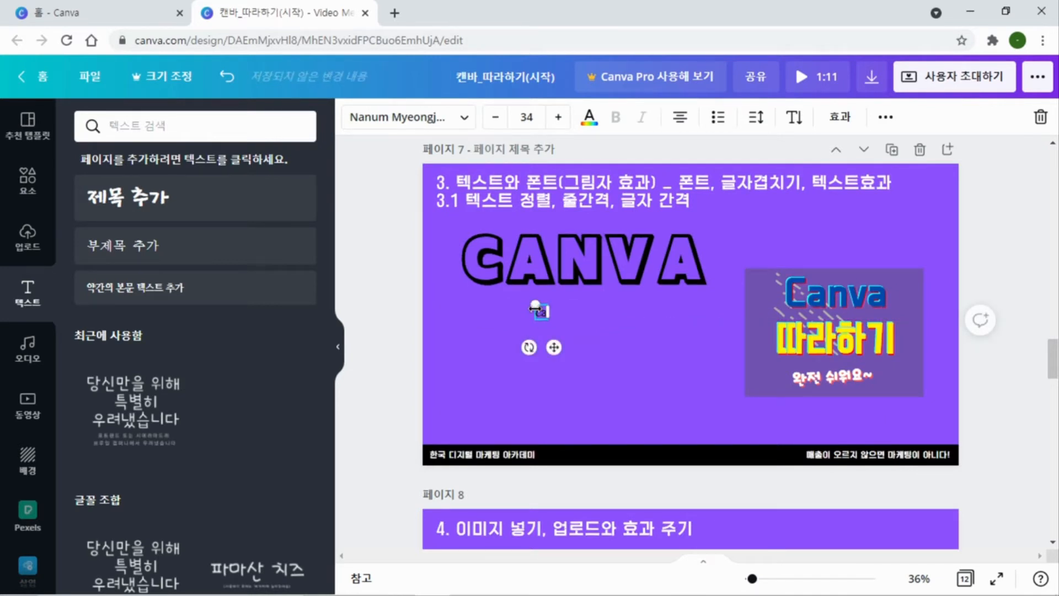
Enlarge the lowercase canva text to font size 193 and place it directly under the outlined CANVA text
left_click(571, 349)
left_click(543, 309)
left_click_drag(558, 319, 710, 385)
left_click_drag(617, 349, 567, 341)
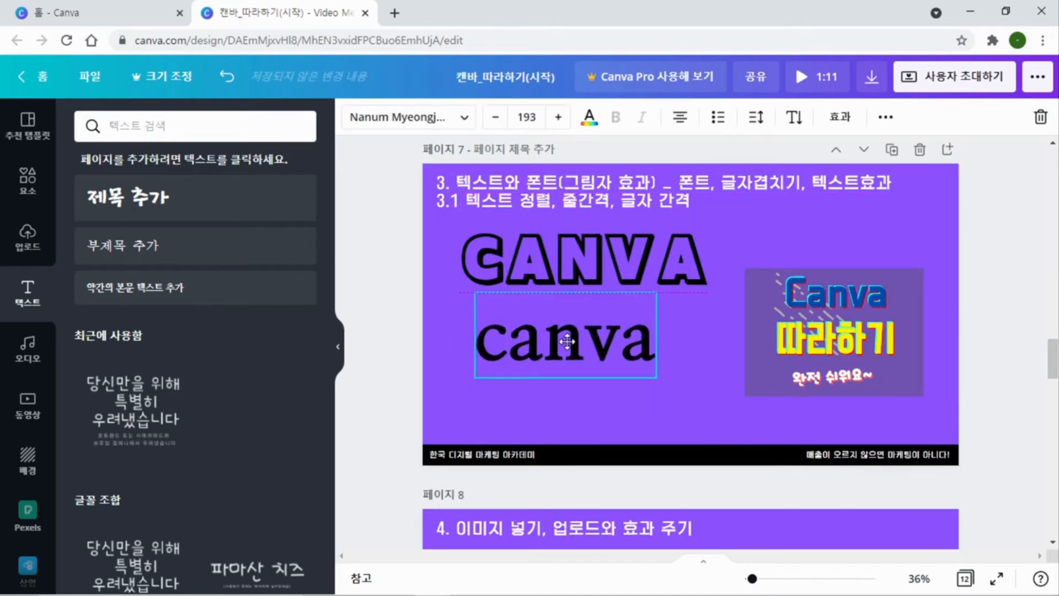
left_click(585, 404)
left_click(572, 340)
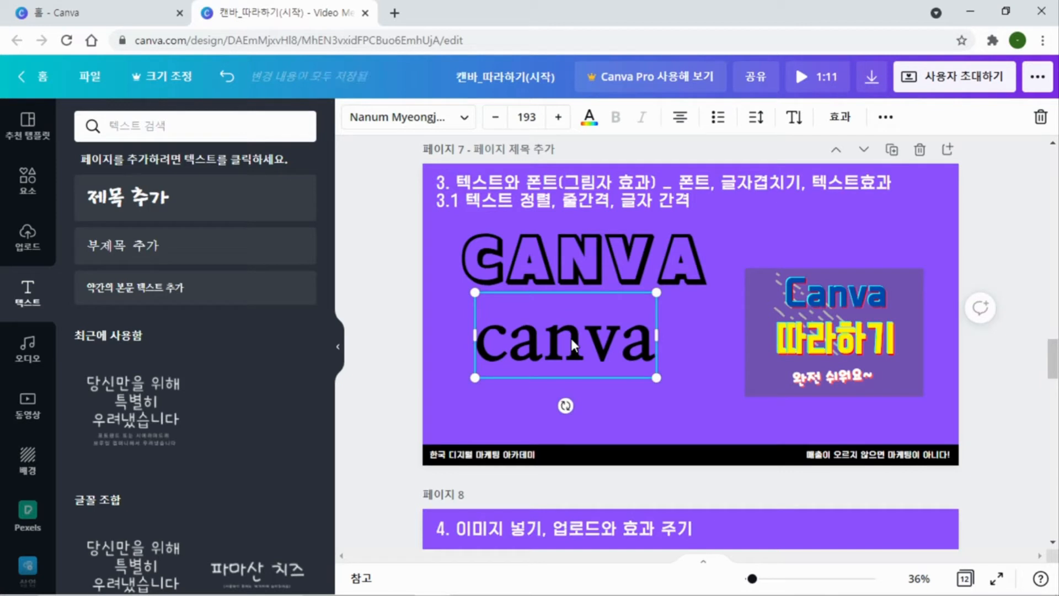
left_click(635, 393)
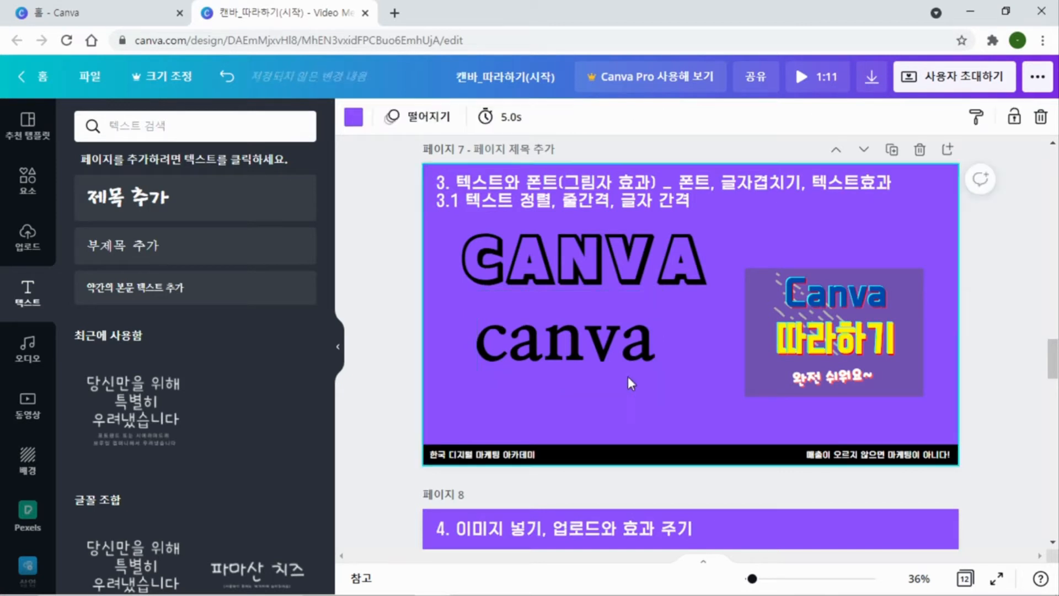
Duplicate the lowercase canva text, offset the copy slightly downward, and colour the copy white
left_click(613, 356)
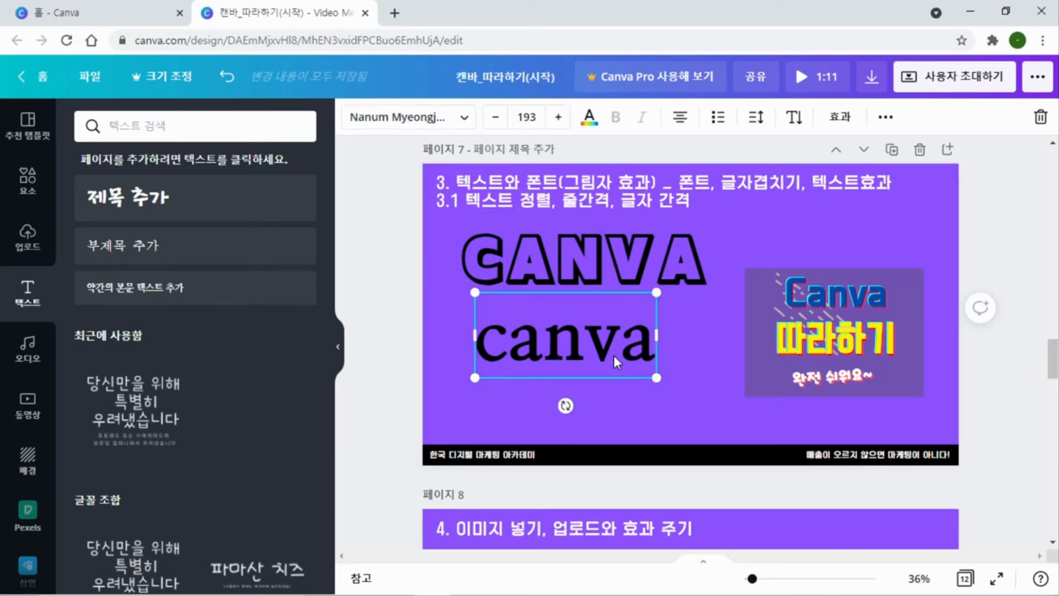
key("ctrl+d")
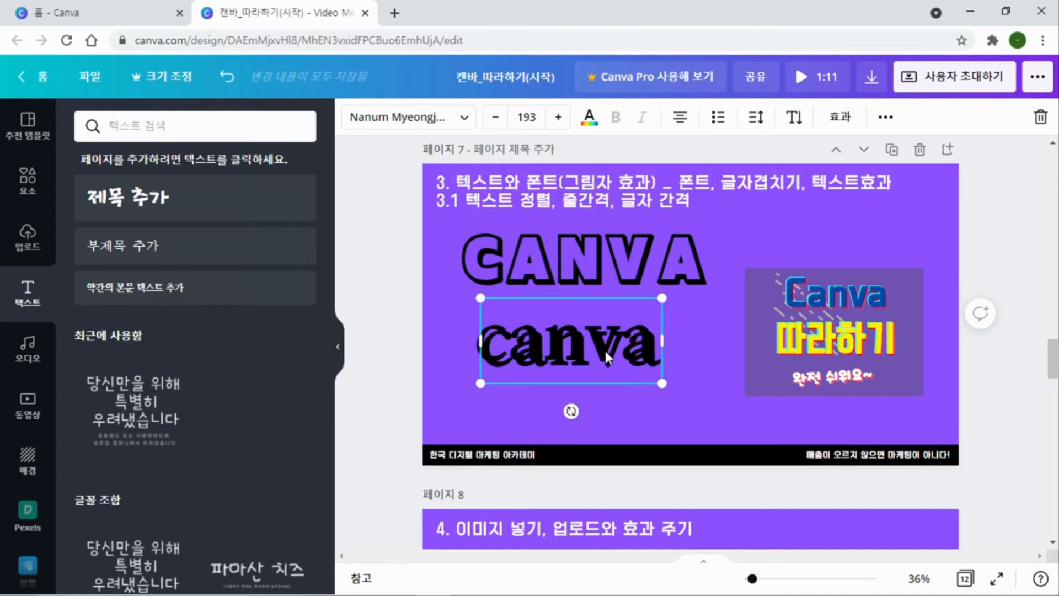
left_click_drag(605, 349, 610, 365)
left_click(590, 118)
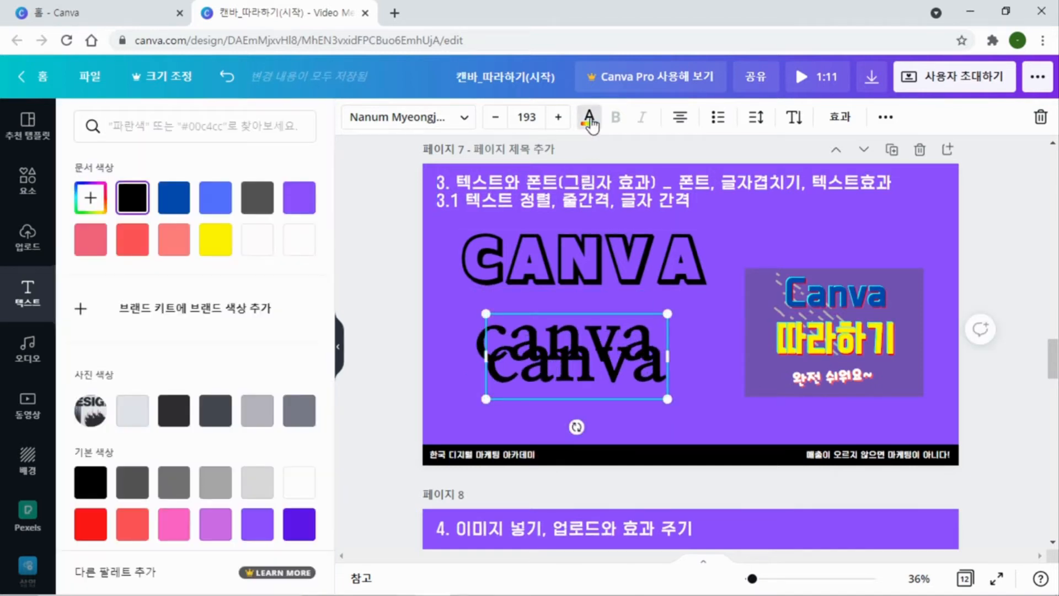
left_click(303, 246)
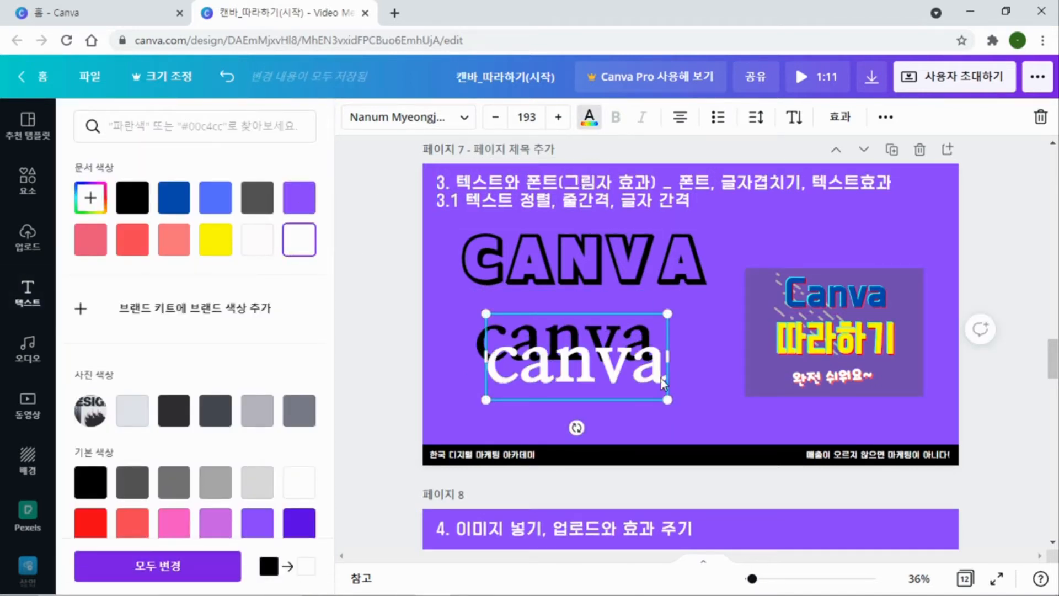
Lay the white canva copy over the black one, nudged slightly up and left to create a shadow effect
left_click_drag(605, 364, 594, 340)
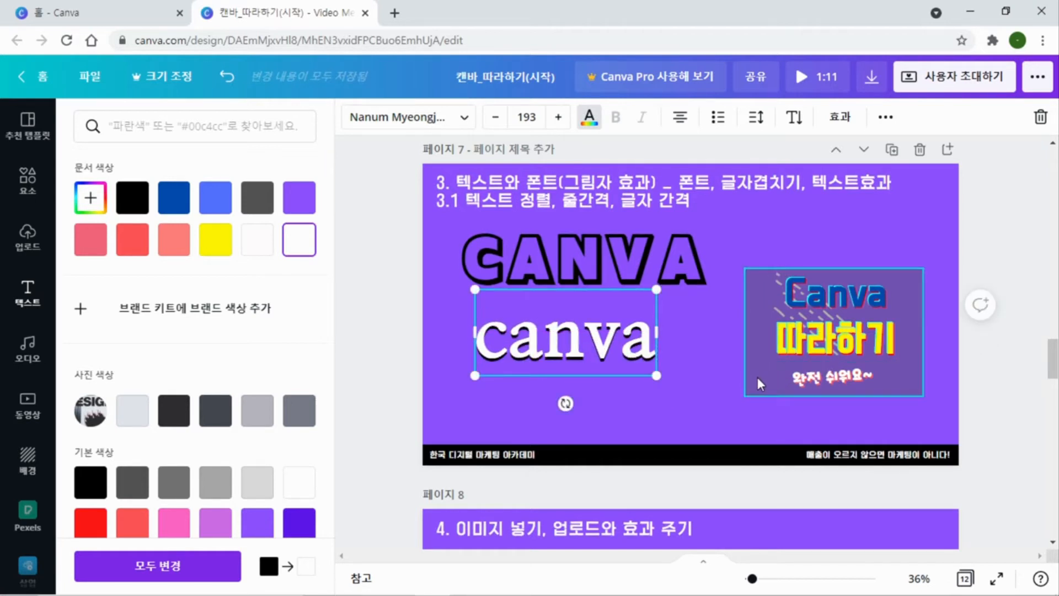
key("Left")
key("Left")
key("Left")
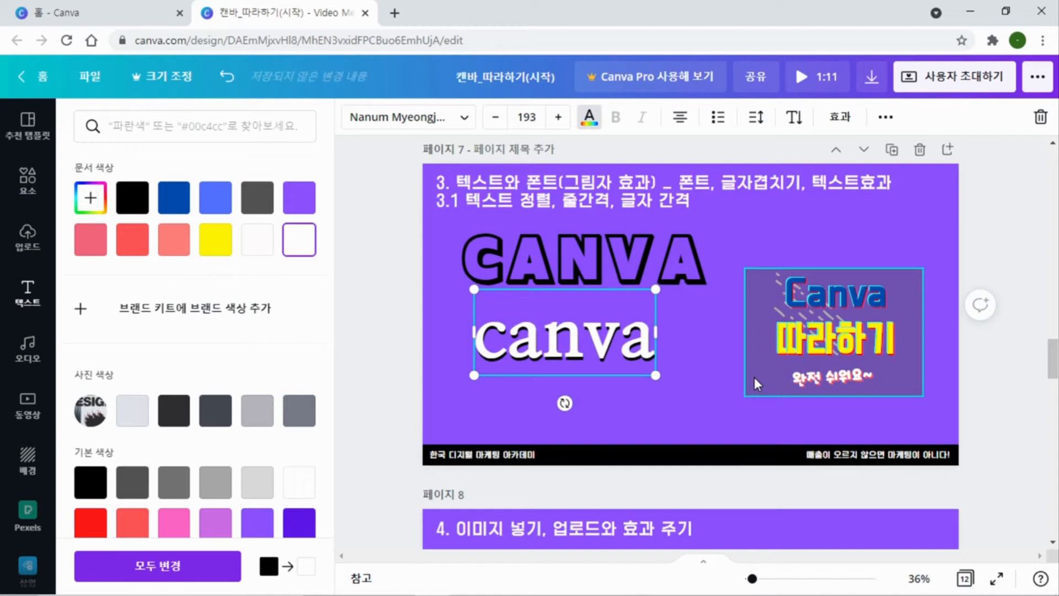
key("Up")
key("Up")
key("Up")
key("Left")
key("Left")
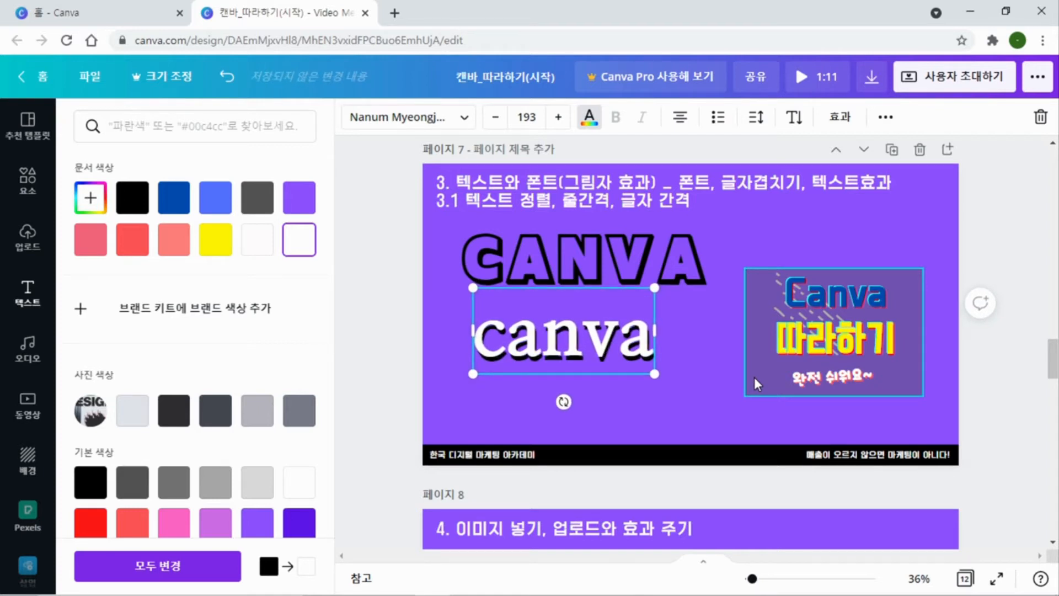
left_click(712, 369)
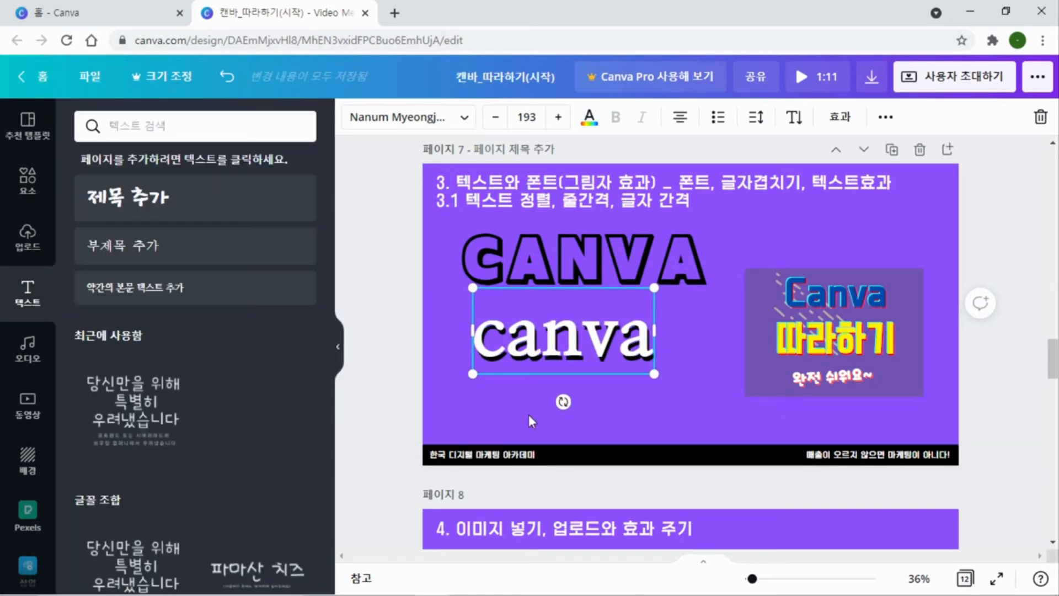
left_click(613, 419)
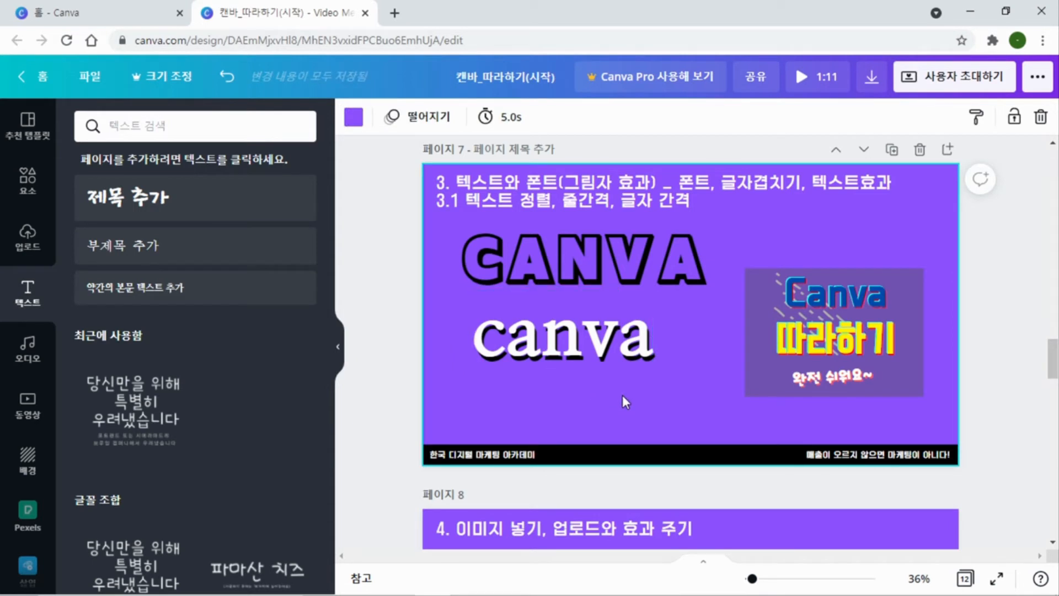
Add another text box to page 7, enlarge it to font size 88.3, and replace its text with CANVA
key("t")
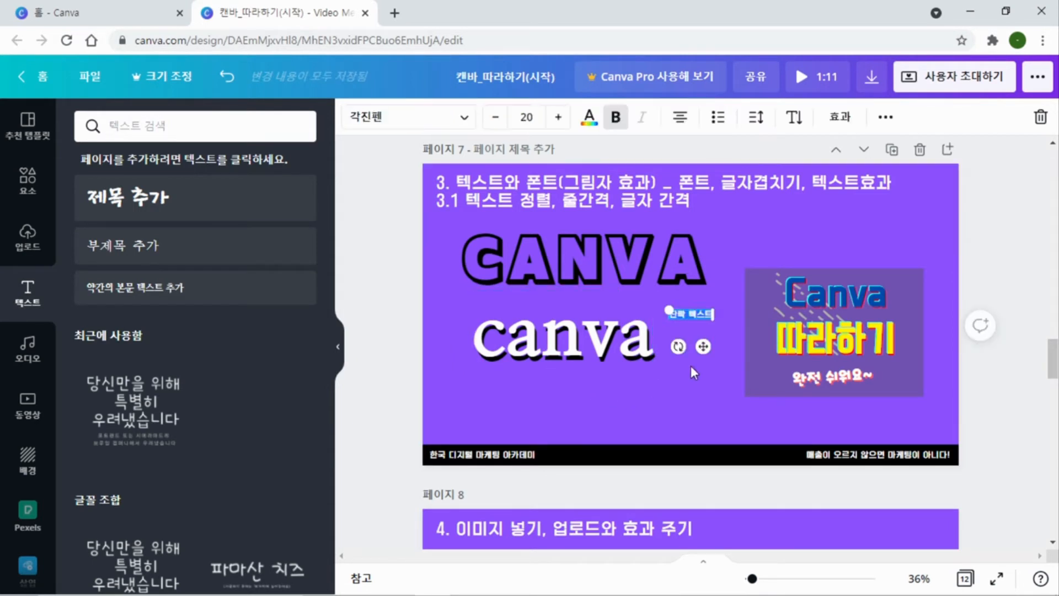
left_click_drag(745, 336, 854, 421)
double_click(734, 331)
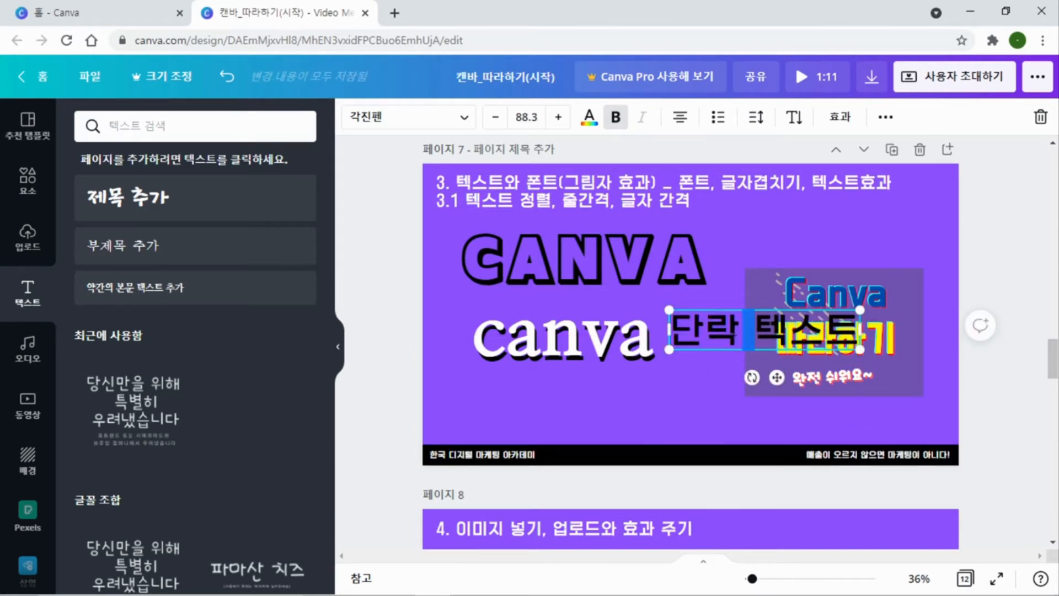
left_click_drag(670, 334, 852, 336)
key("BackSpace")
type("CANVA")
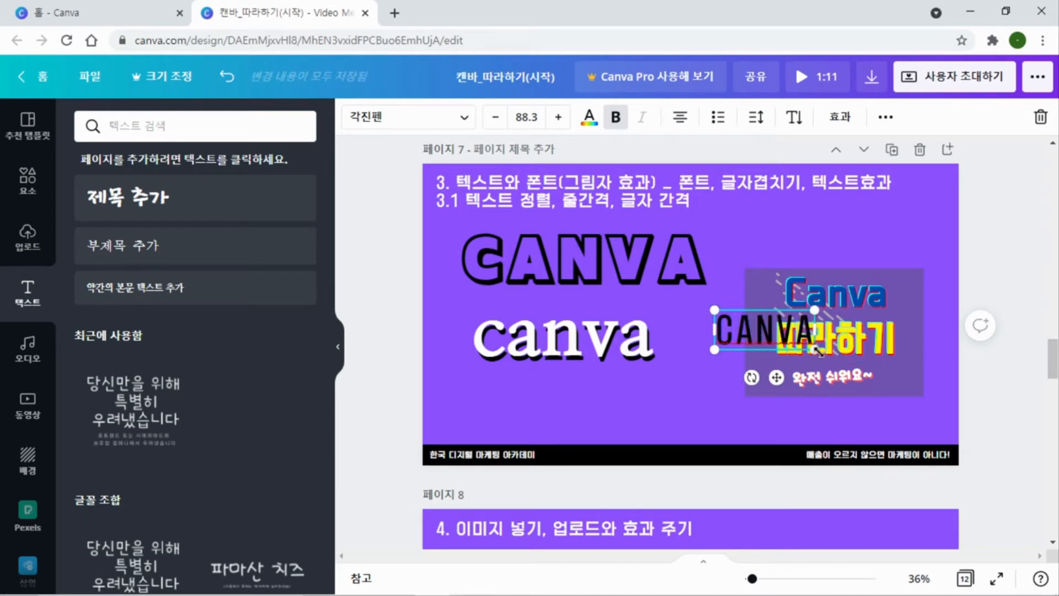
Enlarge the new CANVA text to font size 152 and place it below the white canva text
left_click_drag(816, 350, 886, 377)
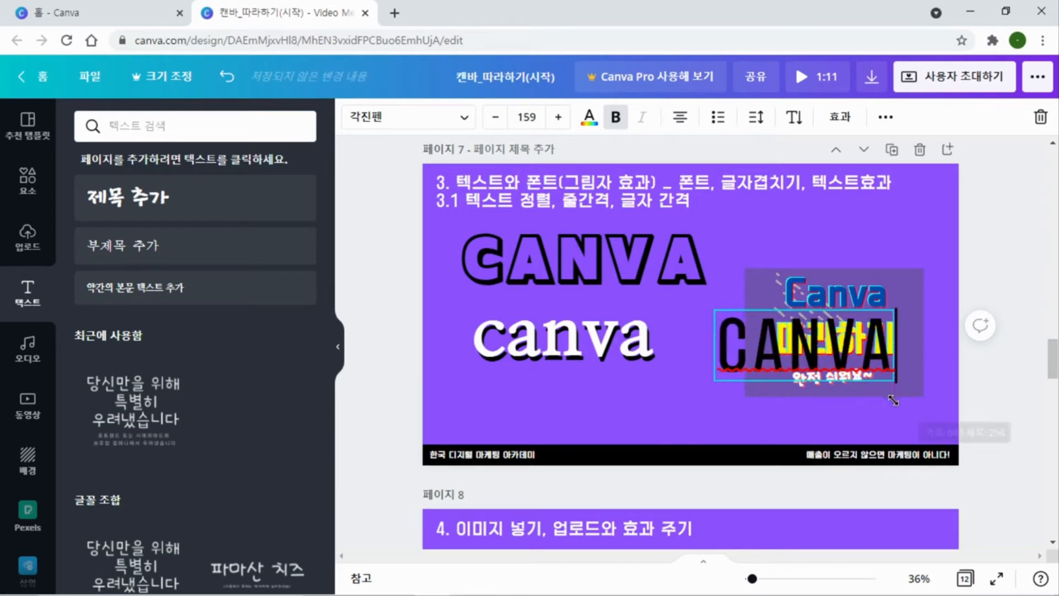
left_click(673, 483)
left_click_drag(735, 362, 502, 418)
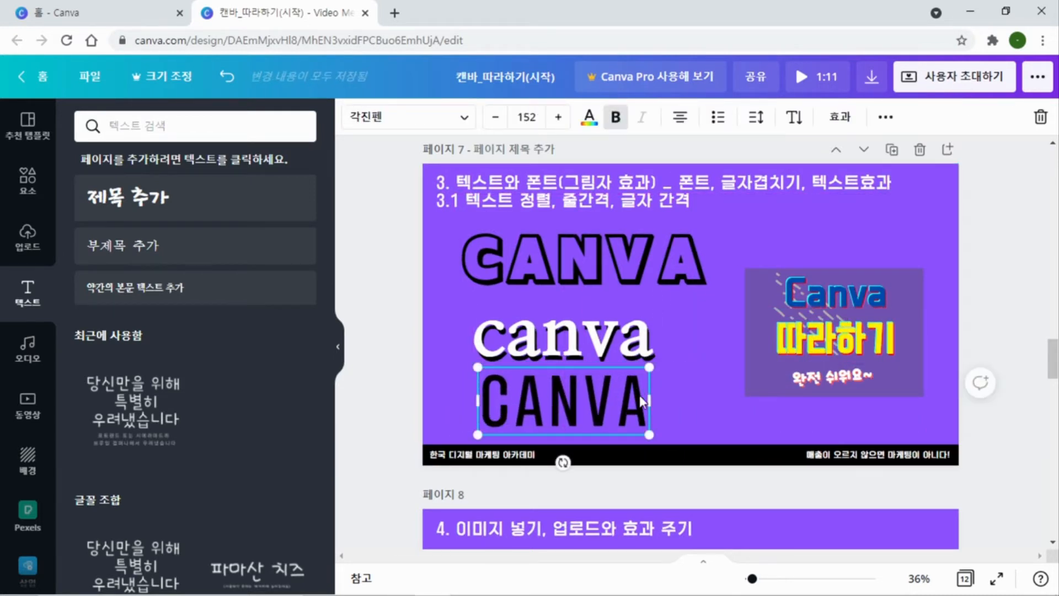
Try the shadow, lift, hollow and echo text effects on the lowest CANVA text of page 7
left_click(842, 120)
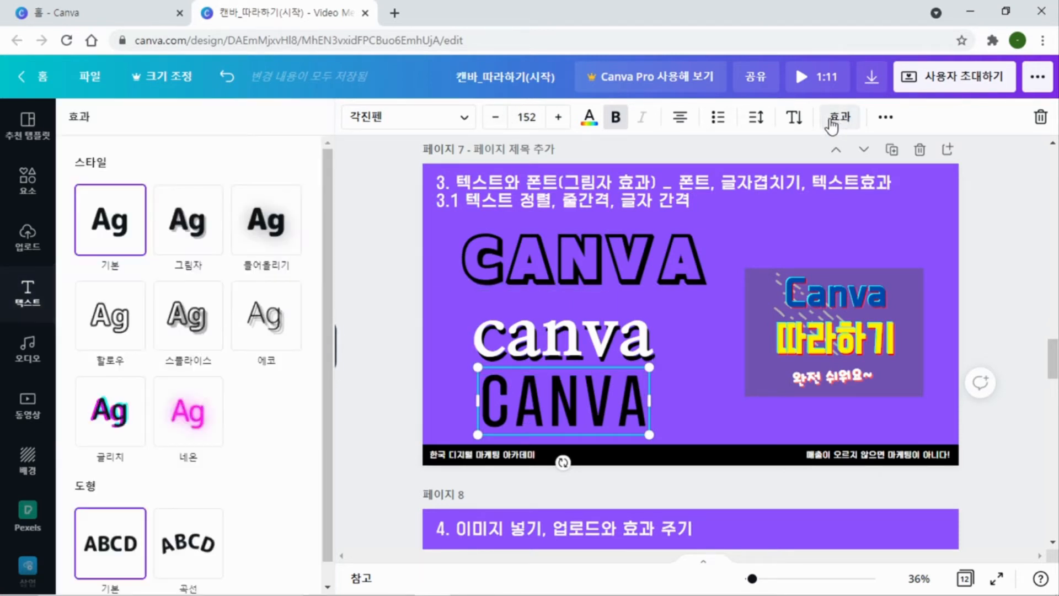
left_click(190, 229)
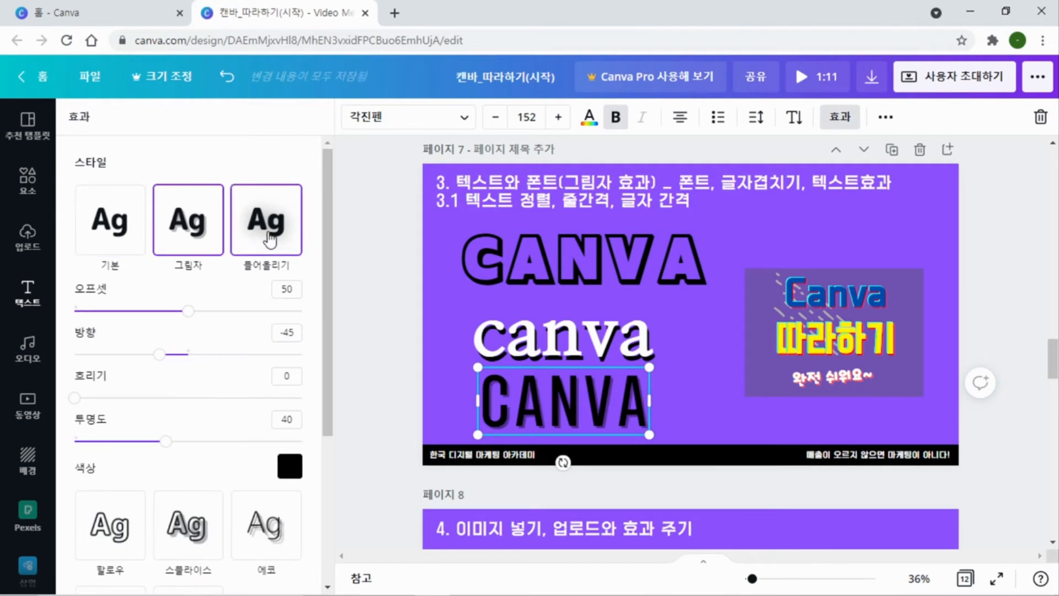
left_click(271, 234)
left_click(184, 240)
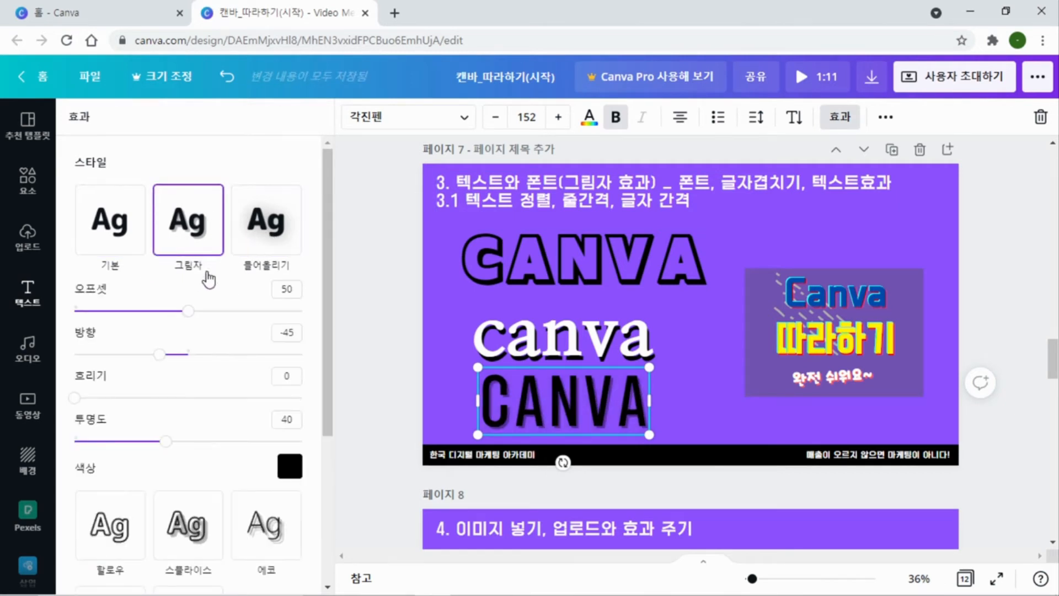
scroll(208, 246, "down", 3)
left_click(128, 379)
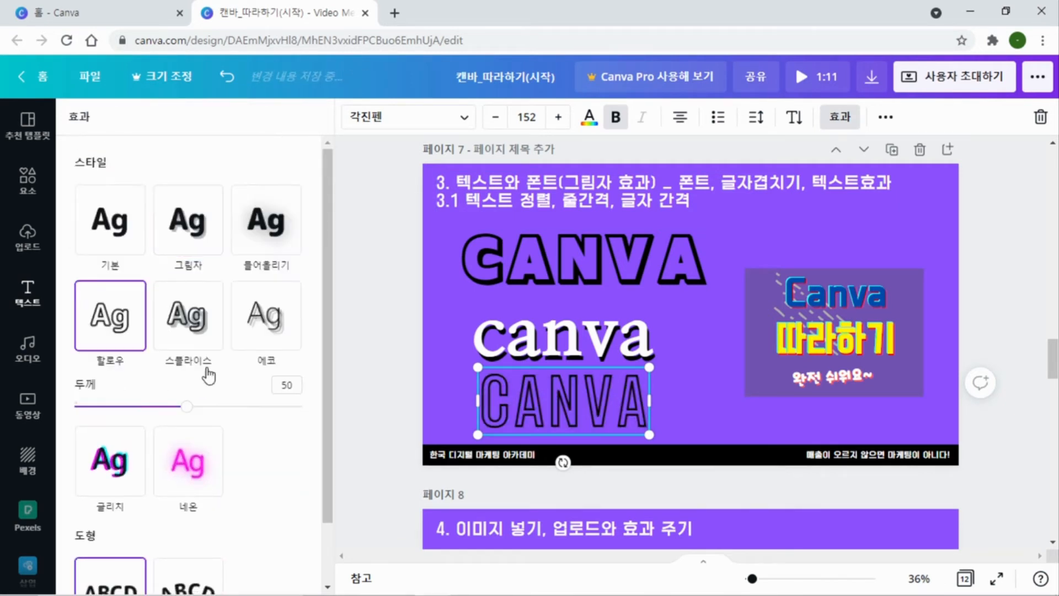
left_click(276, 316)
scroll(225, 309, "down", 3)
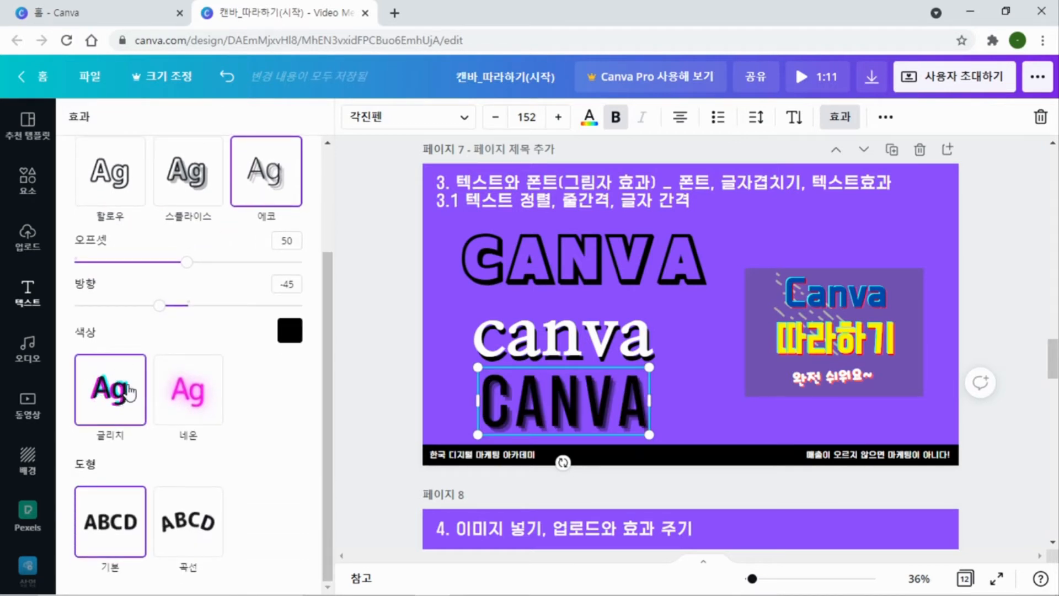
Apply the glitch effect to the lowest CANVA text with offset 75, direction 126 and the cyan-red colour pair
left_click(110, 397)
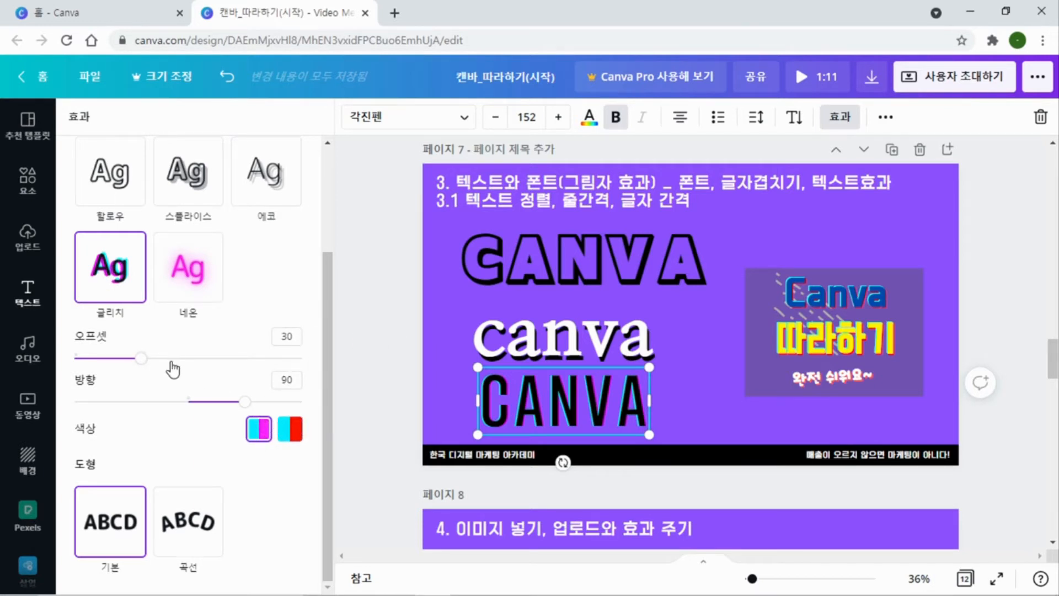
left_click_drag(142, 359, 244, 364)
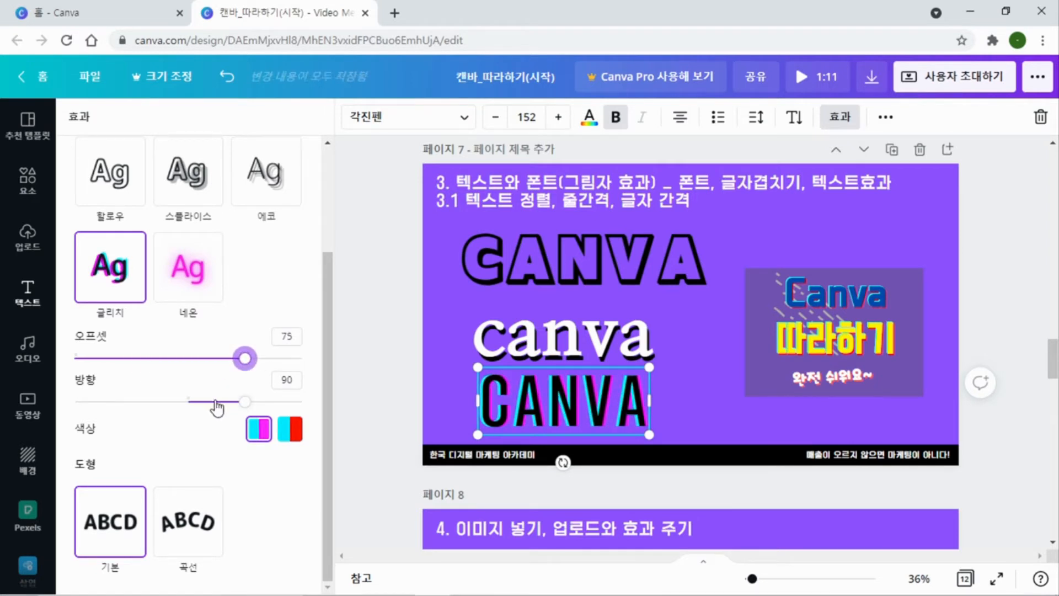
left_click_drag(247, 407, 271, 415)
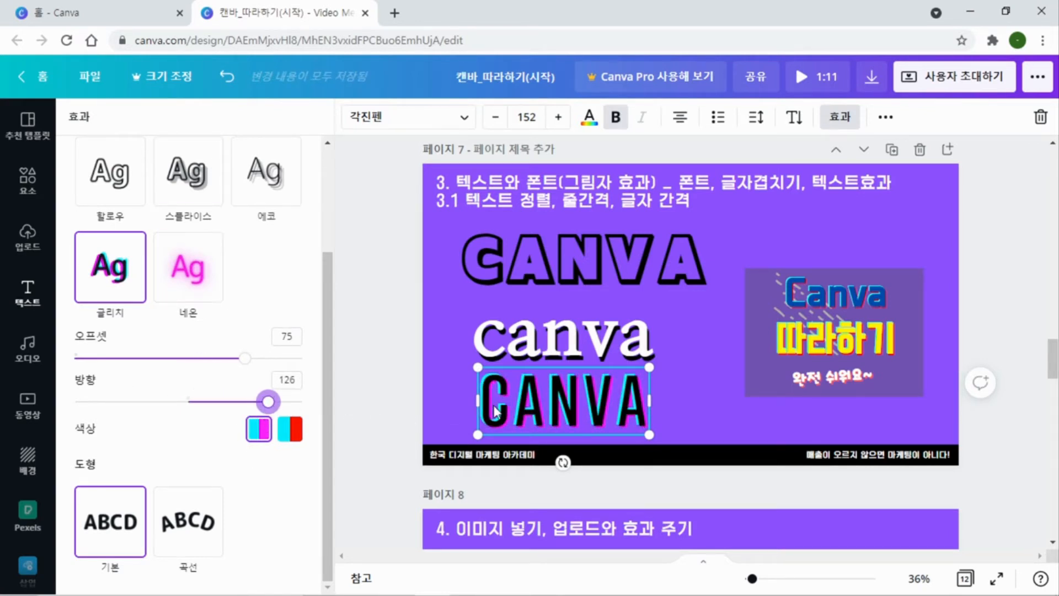
left_click(289, 430)
left_click(682, 367)
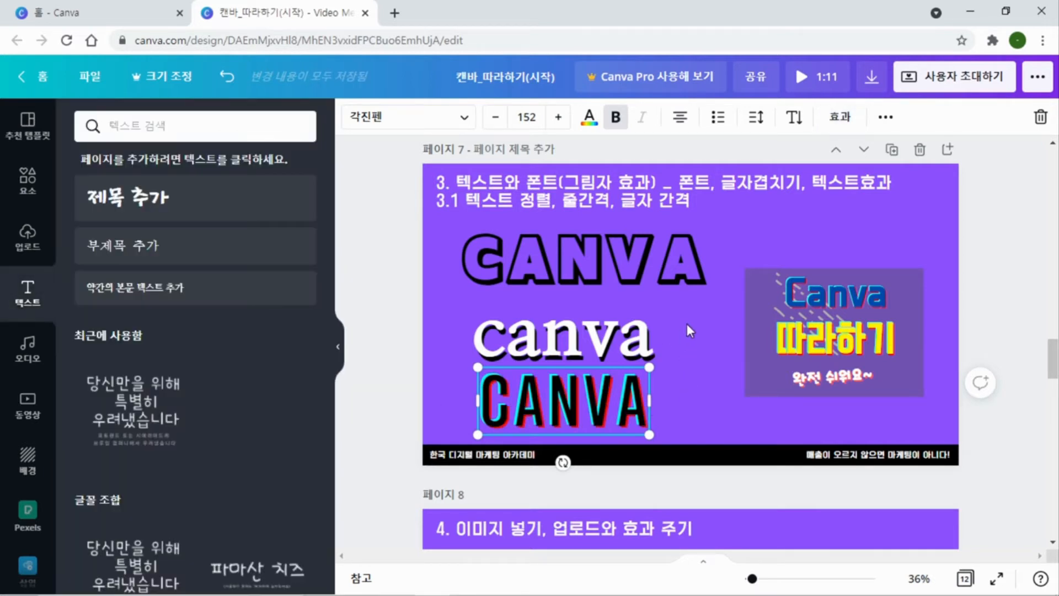
left_click(687, 323)
Reposition the white lowercase canva text slightly, and group it with its black shadow copy
left_click(556, 270)
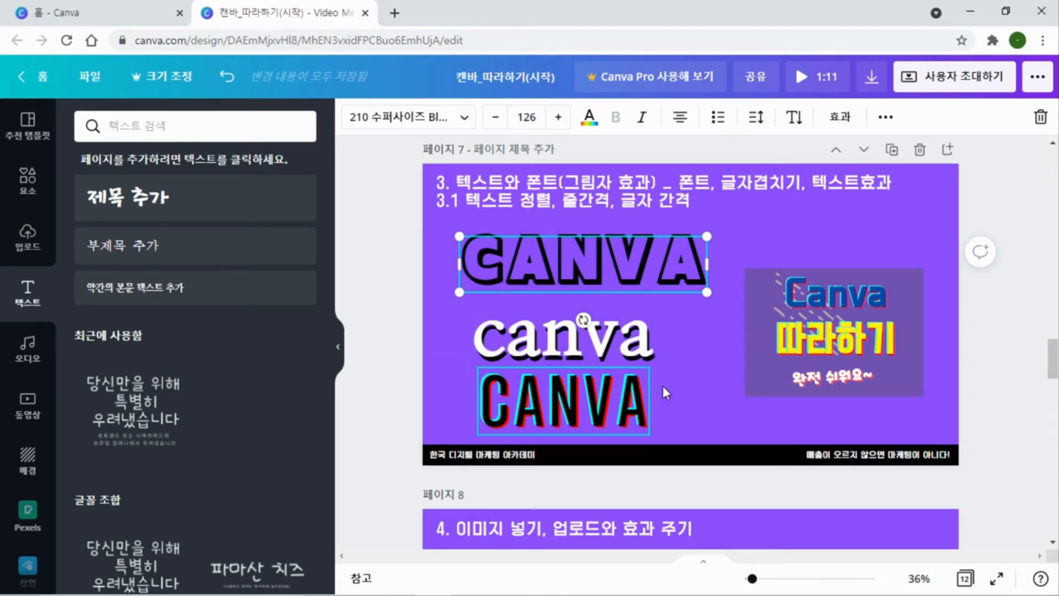
left_click(445, 336)
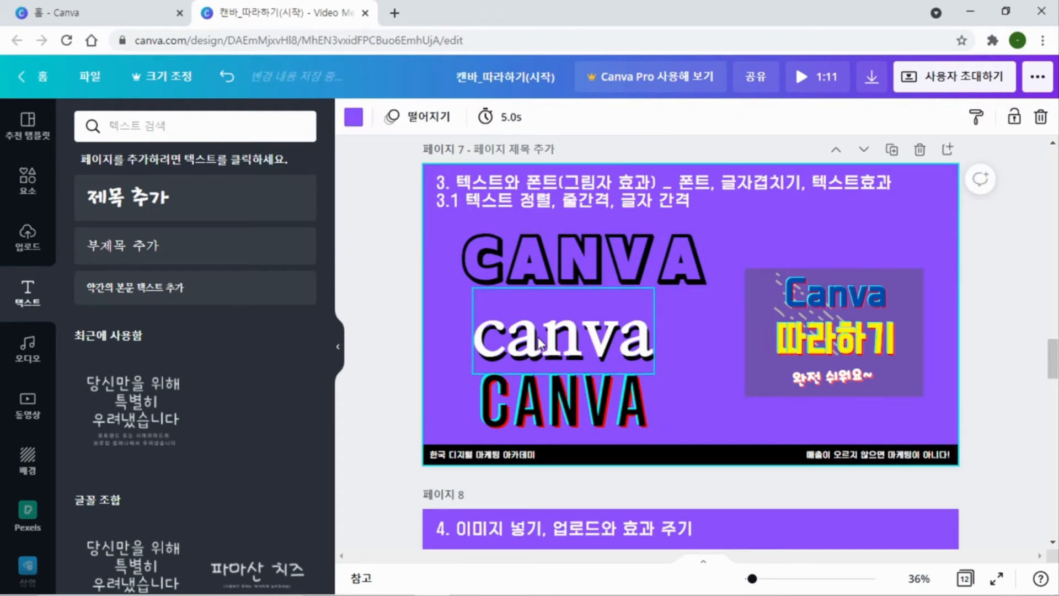
left_click(539, 343)
mouse_move(540, 327)
left_mouse_down()
mouse_move(534, 248)
mouse_move(531, 332)
mouse_move(541, 326)
mouse_move(542, 340)
left_mouse_up()
left_click(442, 345)
left_click_drag(465, 323, 671, 330)
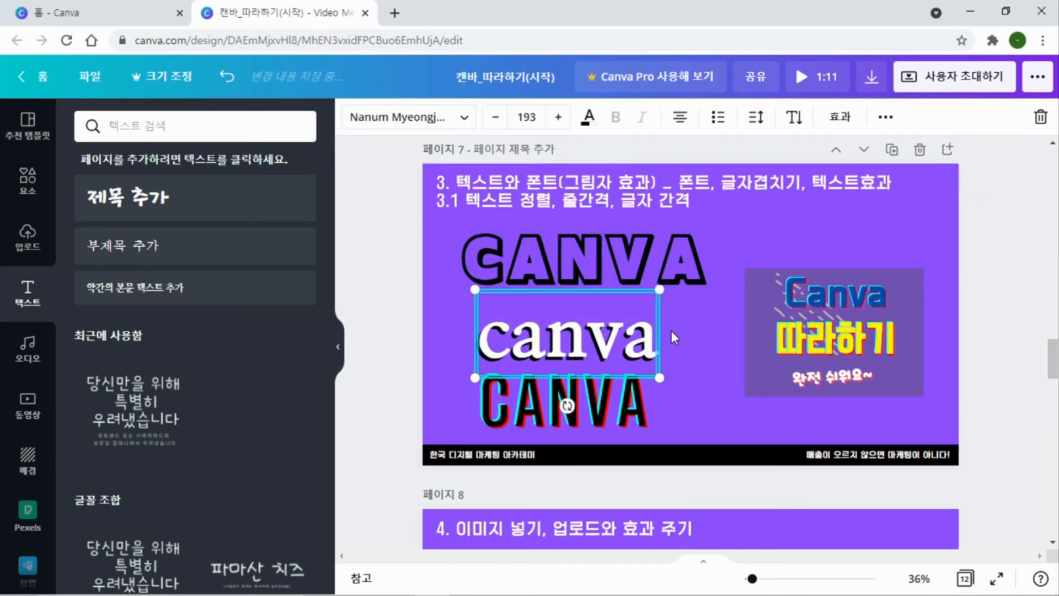
left_click(886, 117)
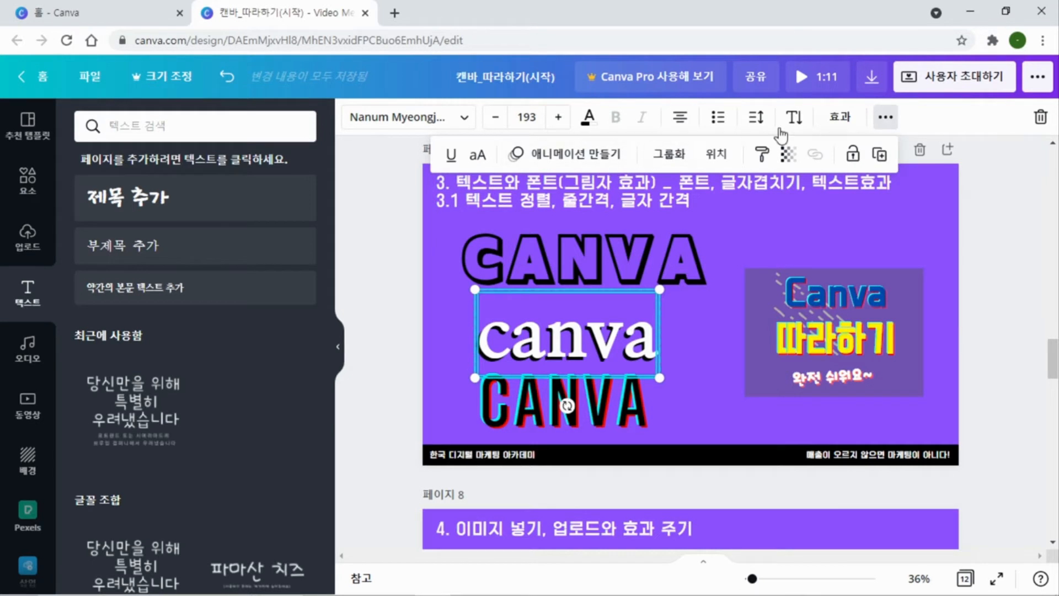
left_click(669, 154)
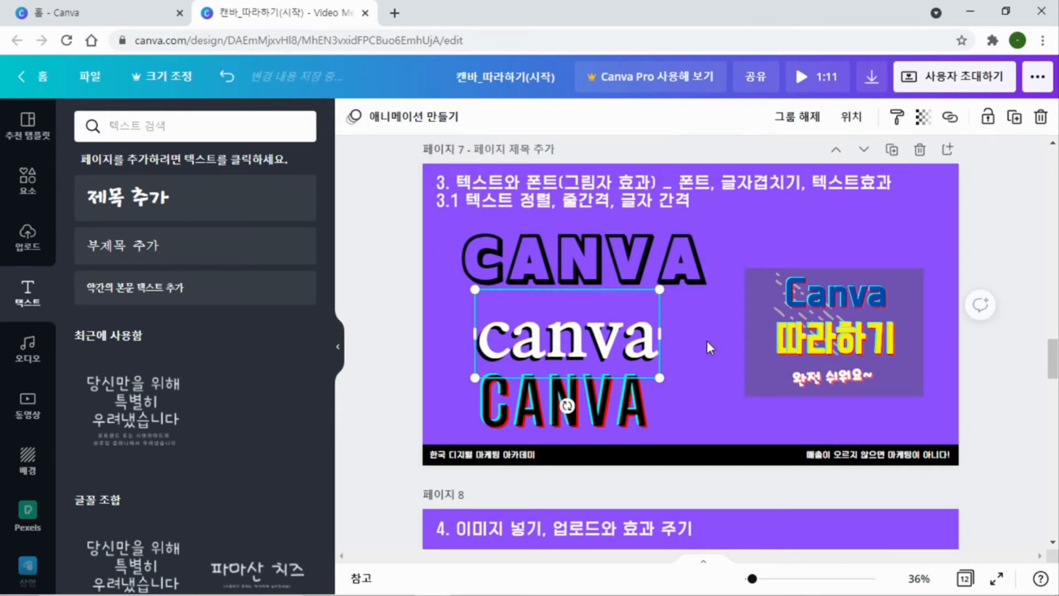
Move the grouped canva text slightly up between the two CANVA texts
left_click(691, 389)
left_click(576, 338)
mouse_move(577, 338)
left_mouse_down()
mouse_move(682, 282)
mouse_move(574, 328)
left_mouse_up()
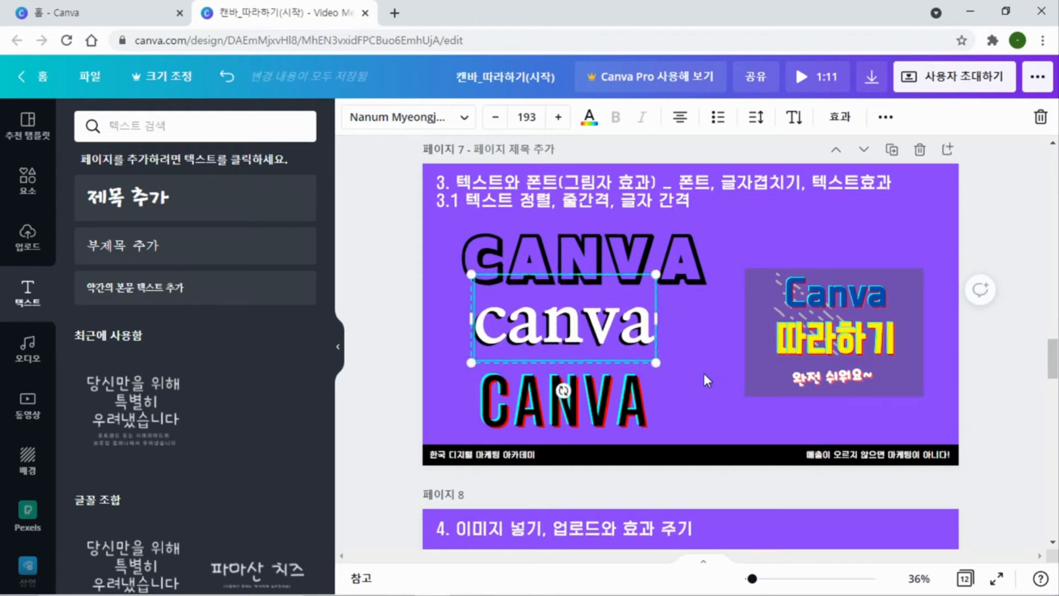
left_click(704, 373)
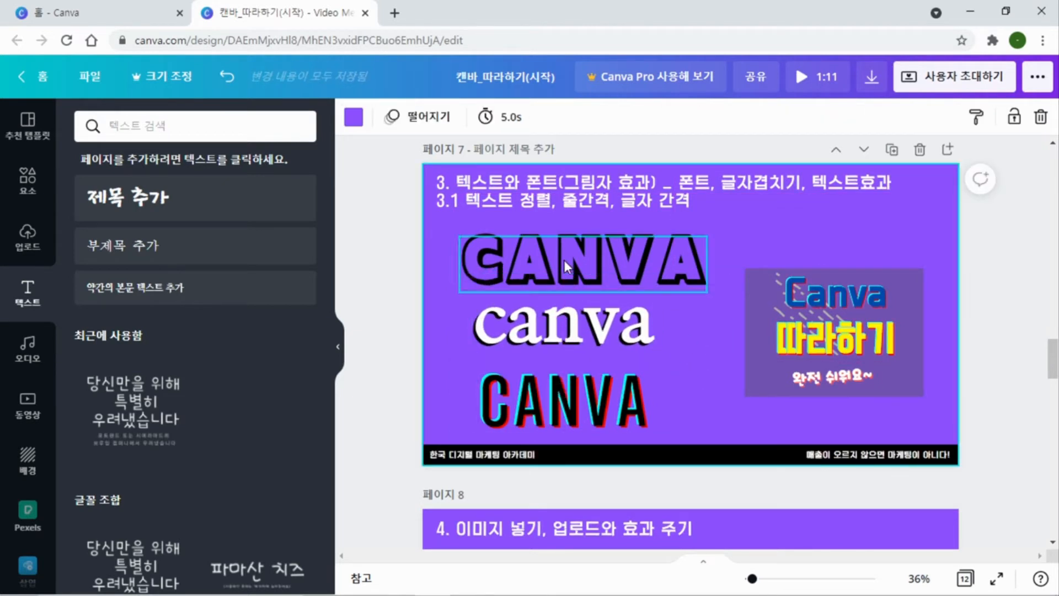
Cycle the alignment of page 7's two-line heading text through to justified
left_click(518, 201)
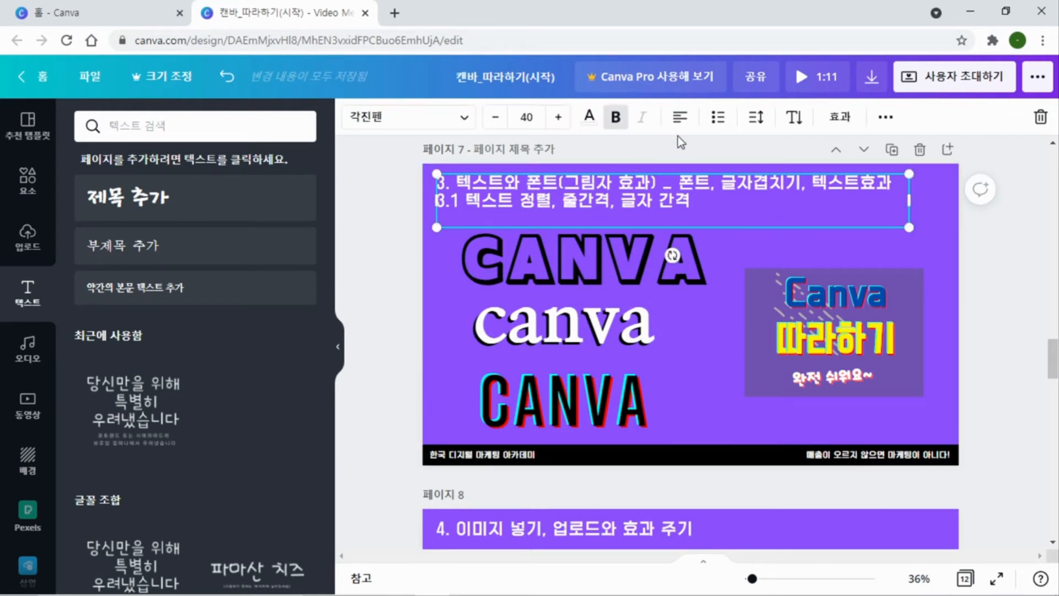
left_click(680, 117)
left_click(681, 118)
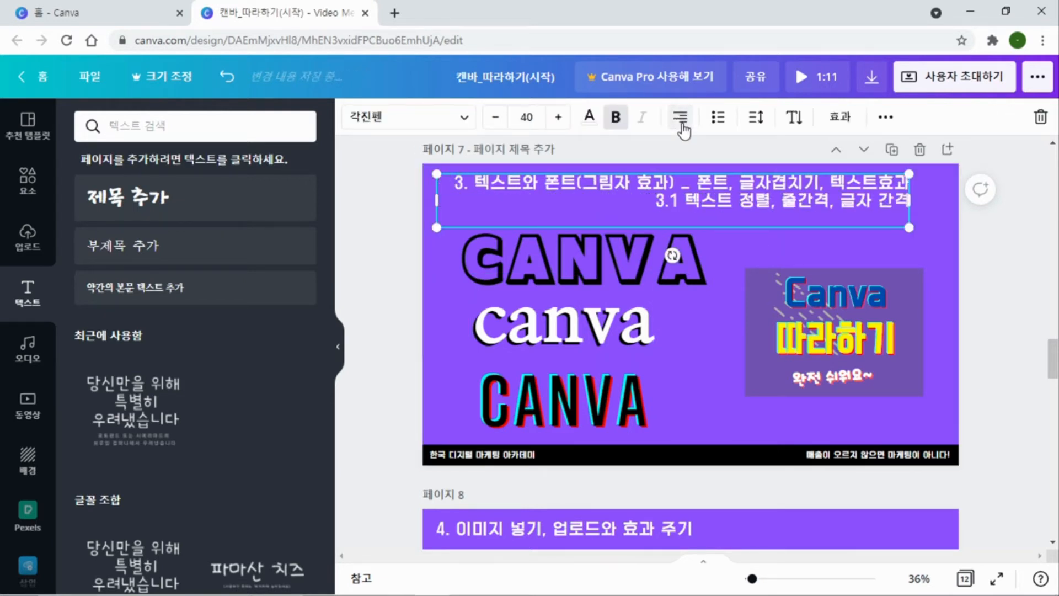
left_click(682, 125)
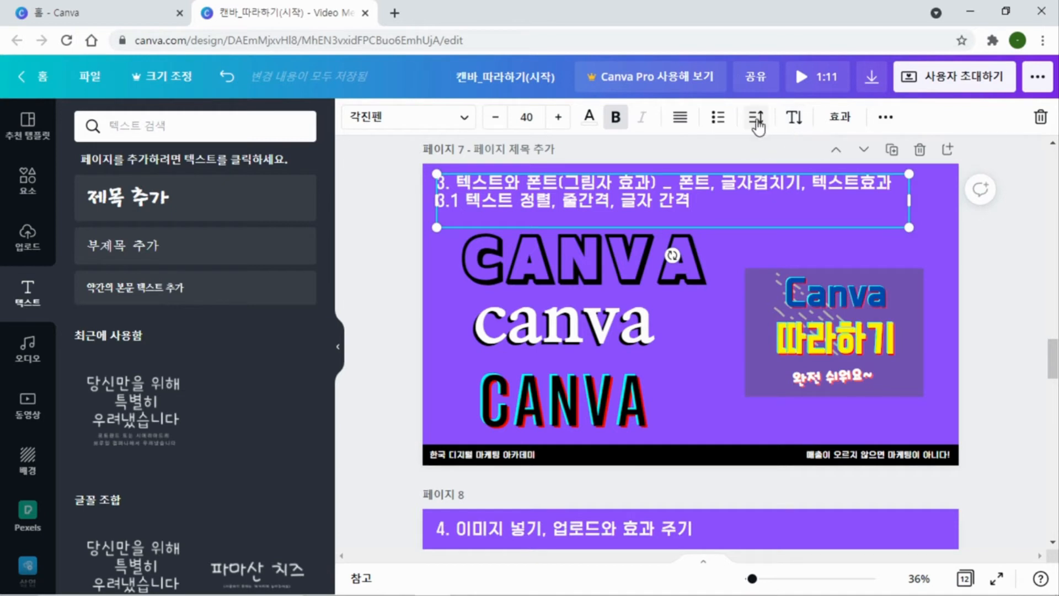
Try vertical text orientation on page 7's heading, and undo it to restore the horizontal layout
left_click(795, 118)
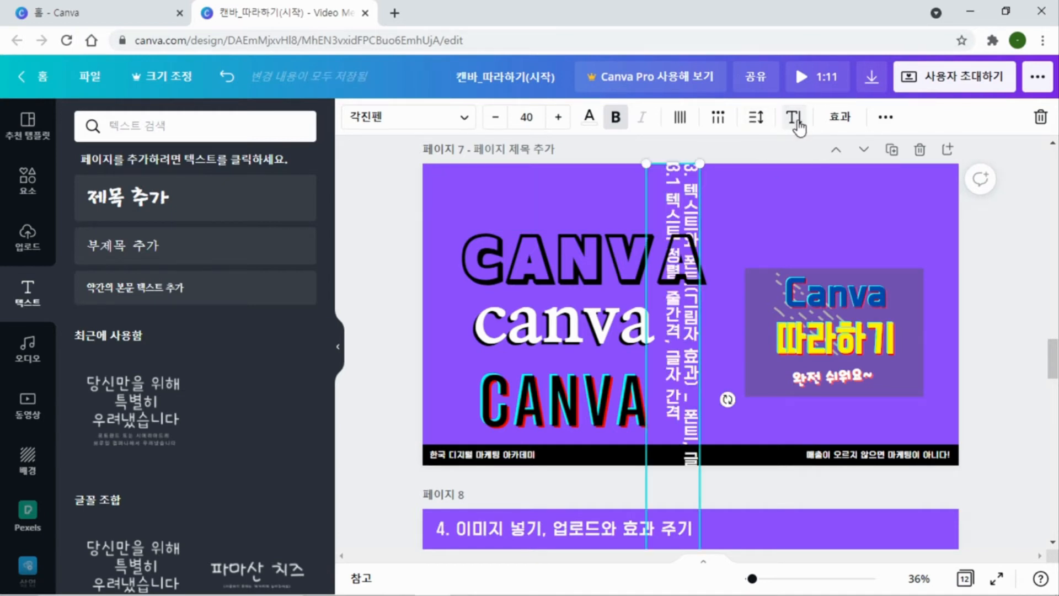
left_click(795, 118)
left_click(795, 118)
key("ctrl+z")
key("ctrl+z")
key("ctrl+z")
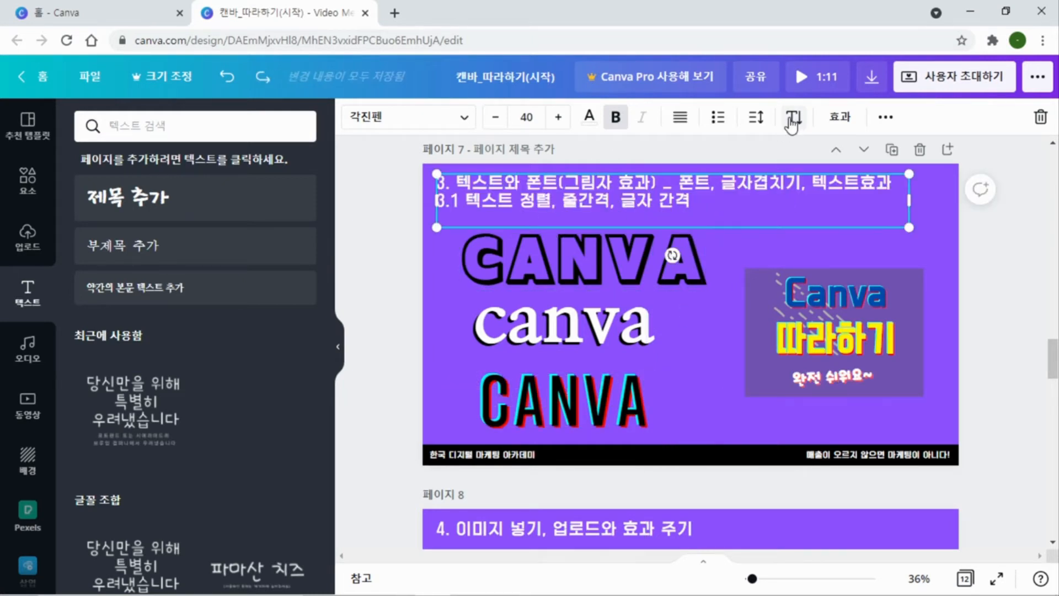
Tighten the letter spacing and widen the line spacing of page 7's heading text
left_click(754, 121)
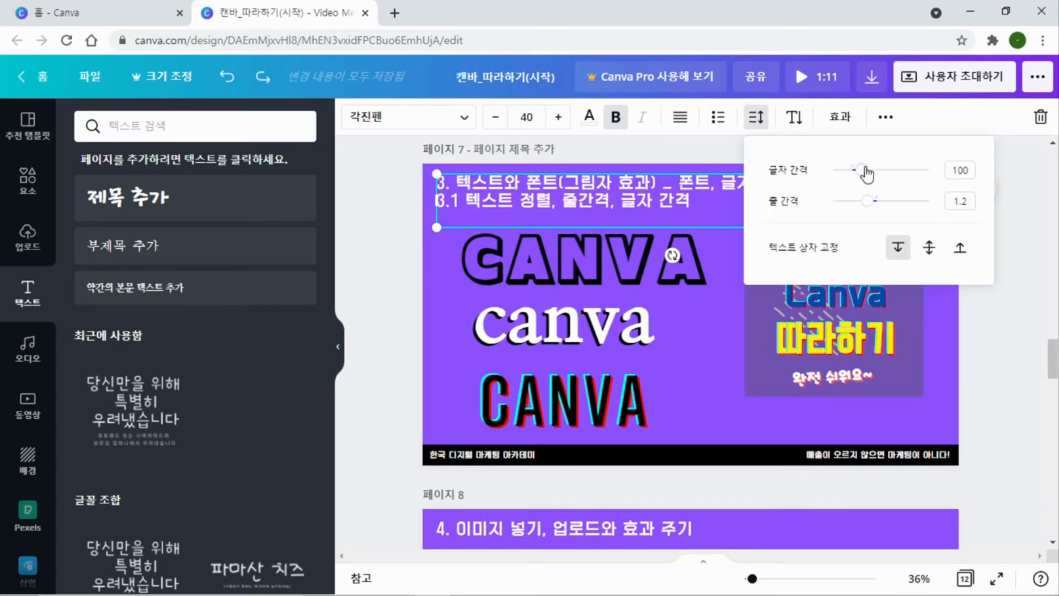
left_click_drag(862, 176, 882, 203)
left_click(690, 346)
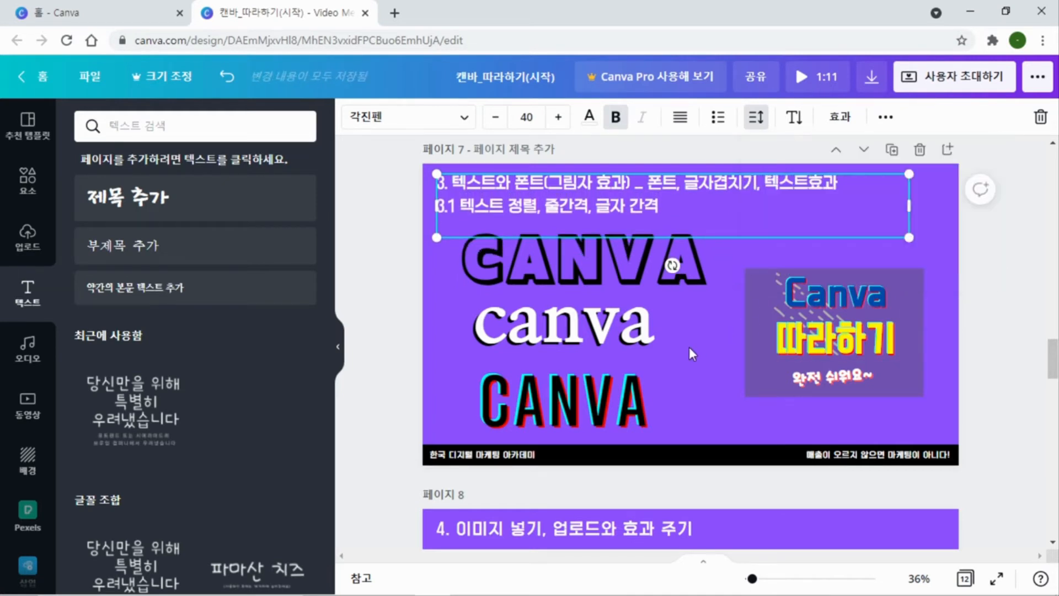
Go to page 8 and search the elements library for 마케팅
scroll(693, 359, "down", 5)
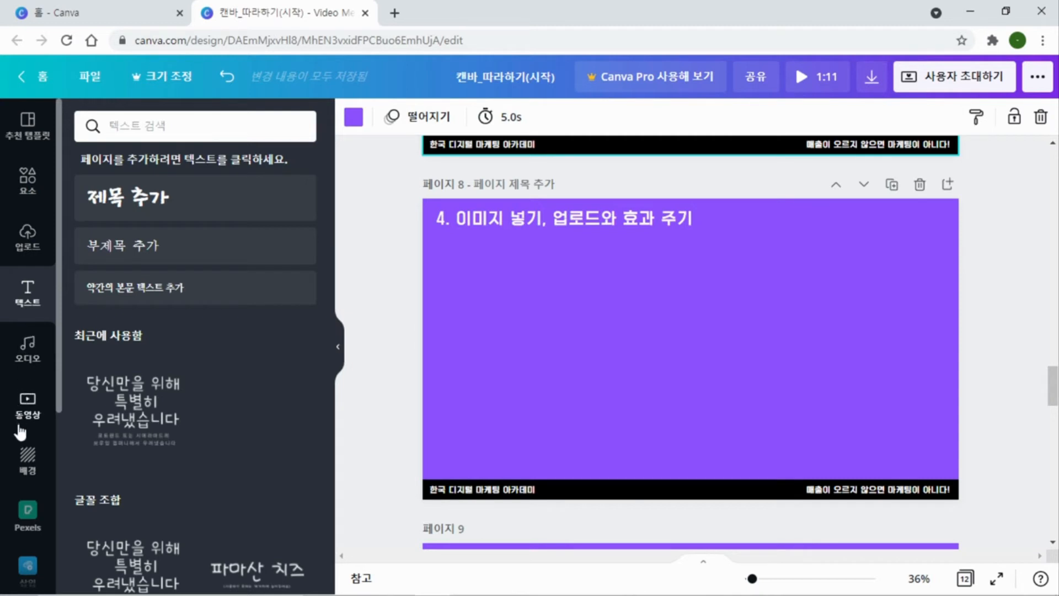
left_click(28, 179)
left_click(155, 123)
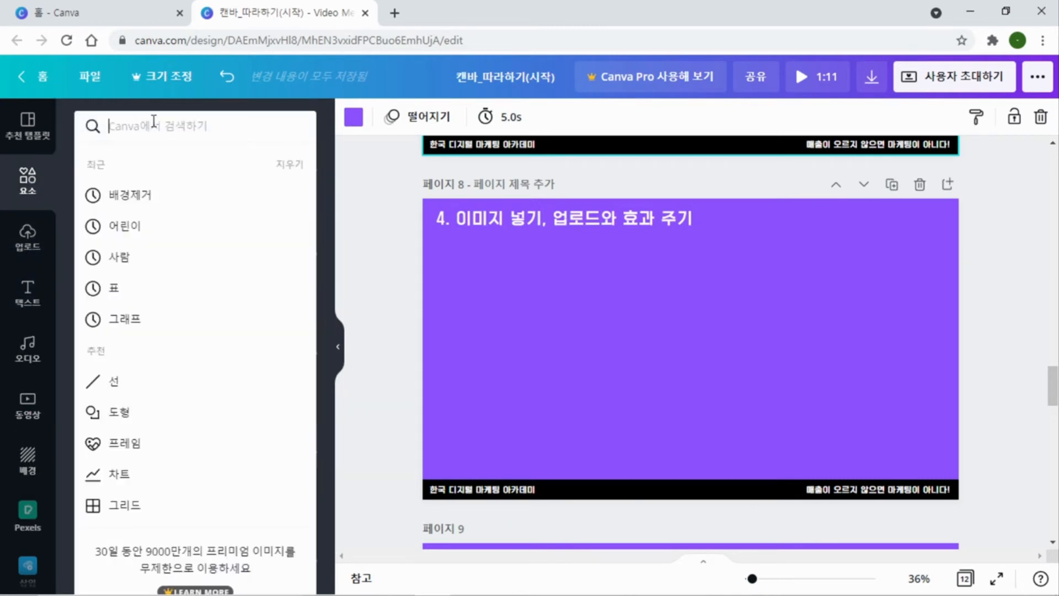
type("akz")
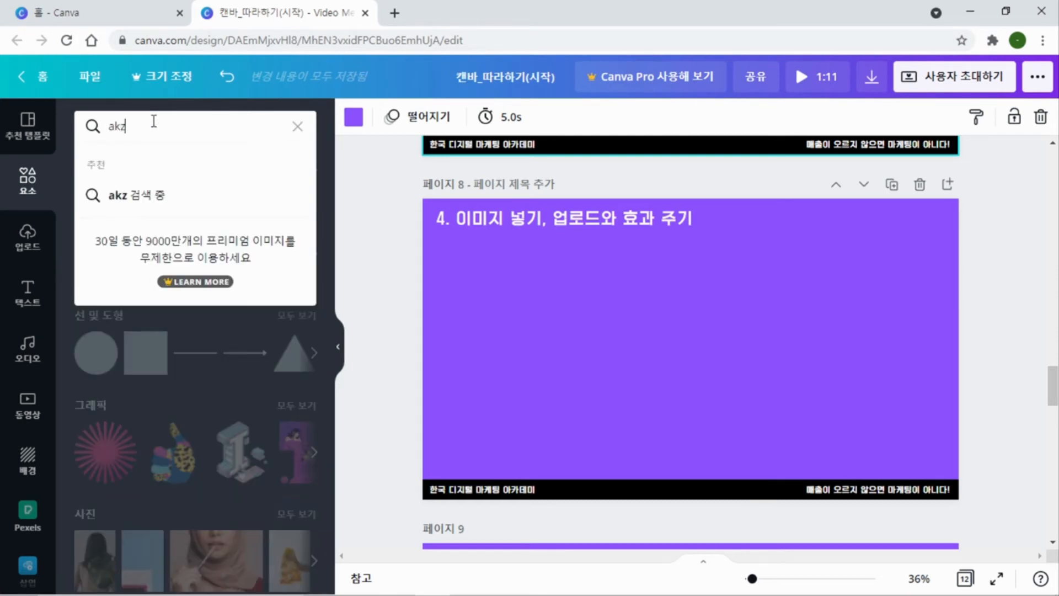
key("BackSpace")
key("BackSpace")
key("BackSpace")
type("매케팅")
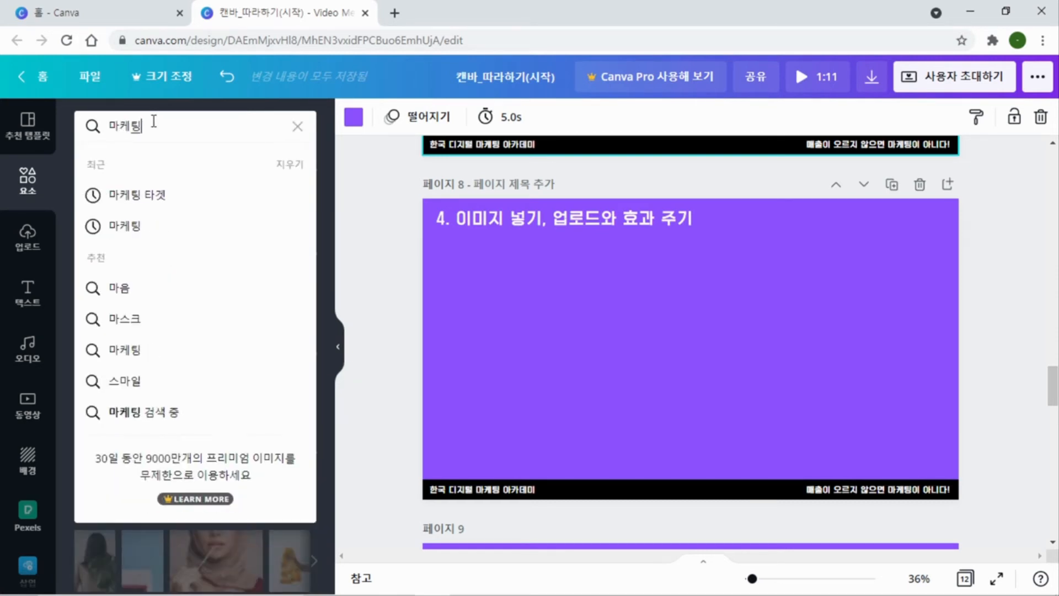
key("Return")
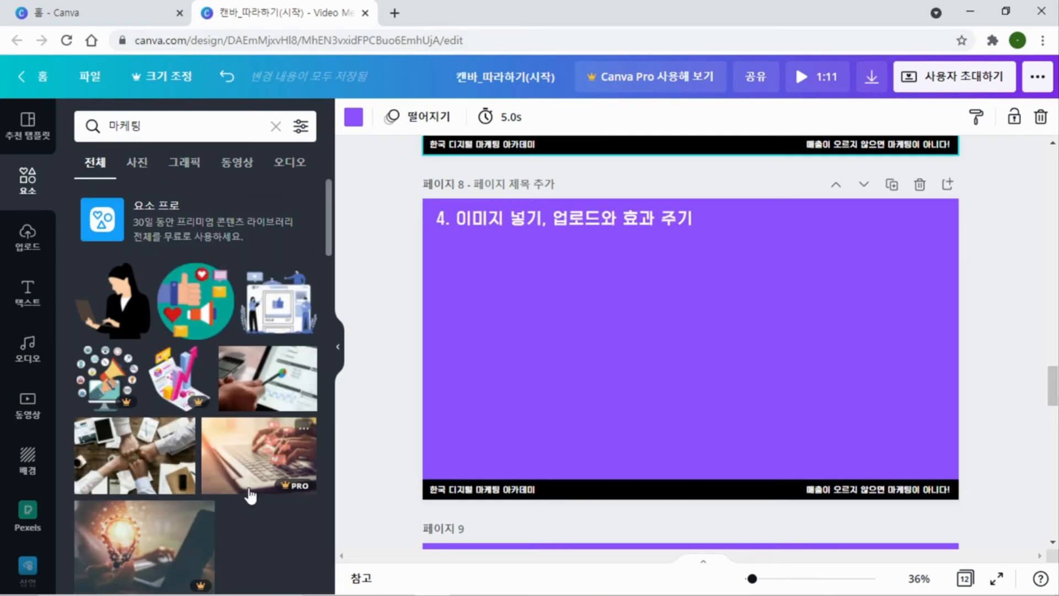
Browse the 마케팅 search results across the graphics, video, audio and photo categories
scroll(240, 375, "down", 6)
scroll(239, 368, "up", 8)
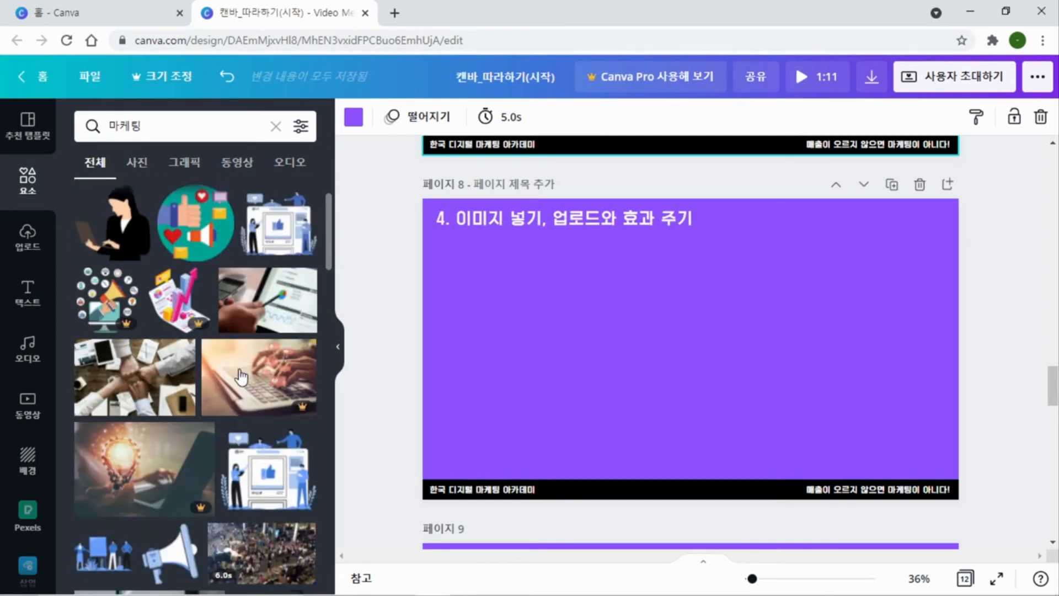
left_click(147, 172)
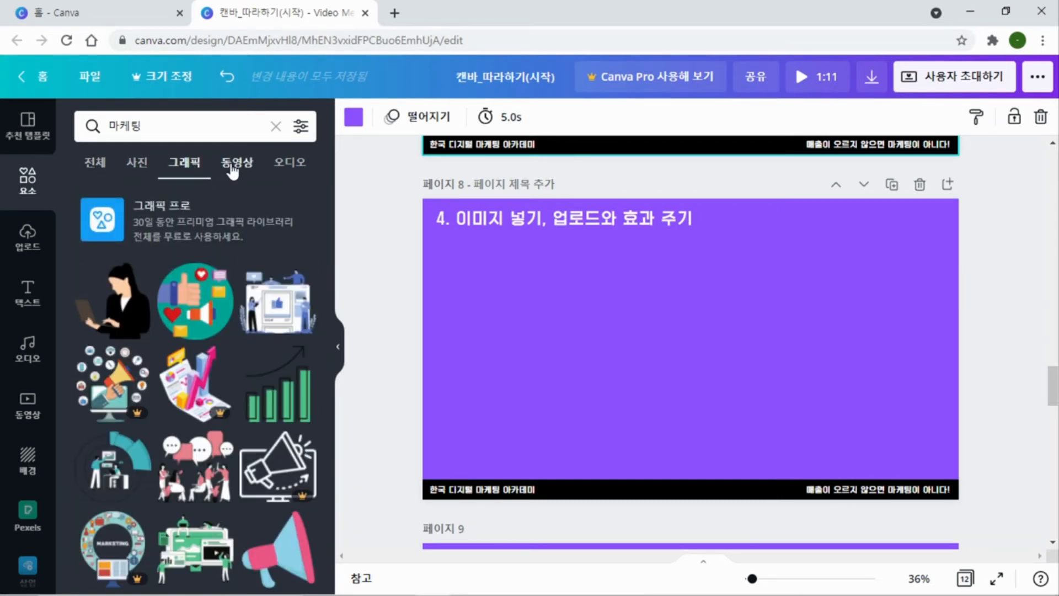
left_click(236, 163)
left_click(288, 166)
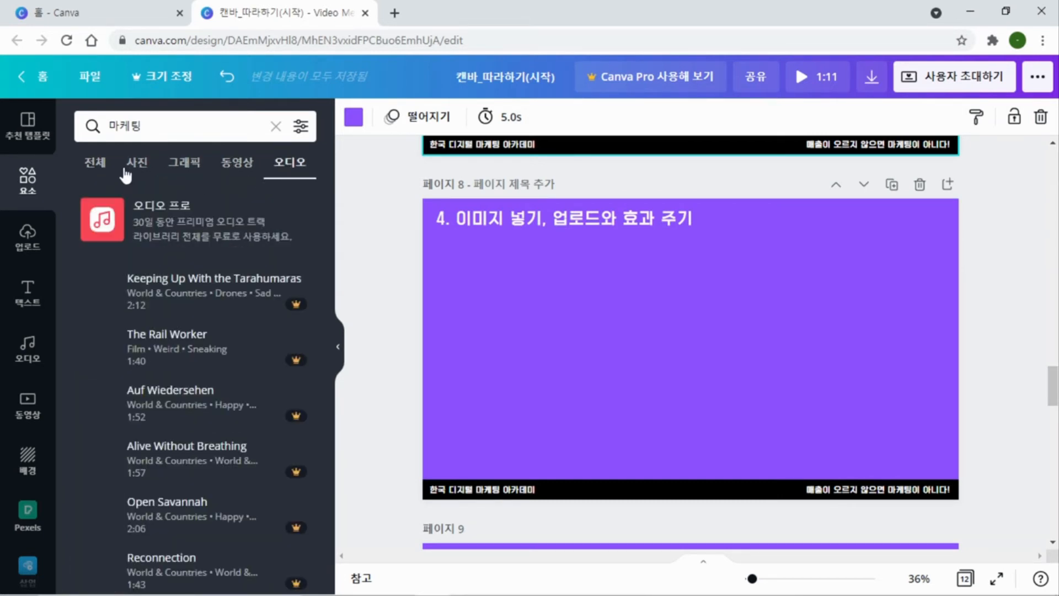
left_click(143, 171)
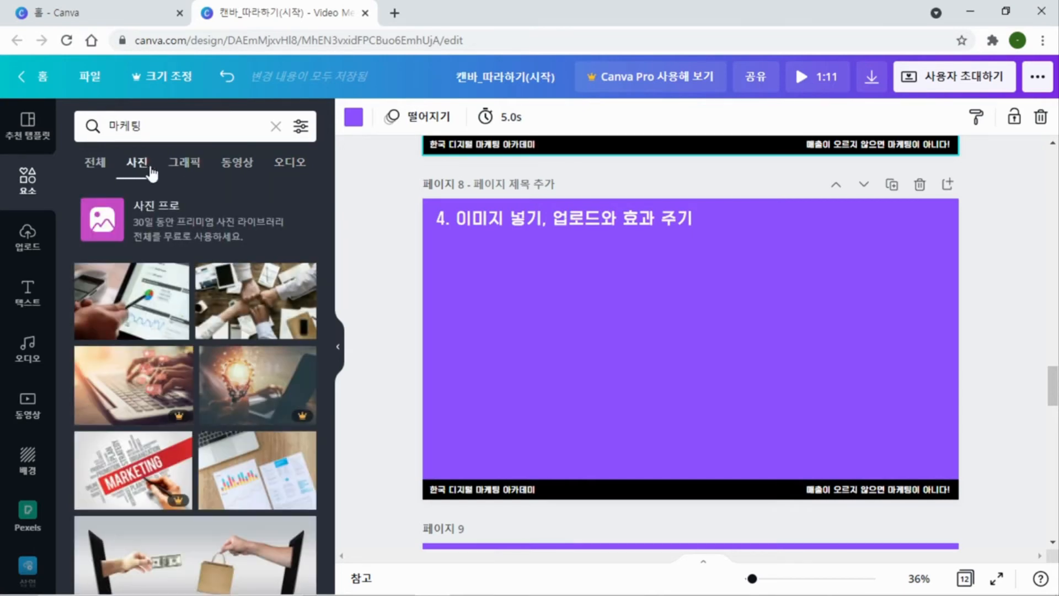
Add the graphic of a black-suited woman holding a laptop to page 8, and enlarge it
left_click(181, 166)
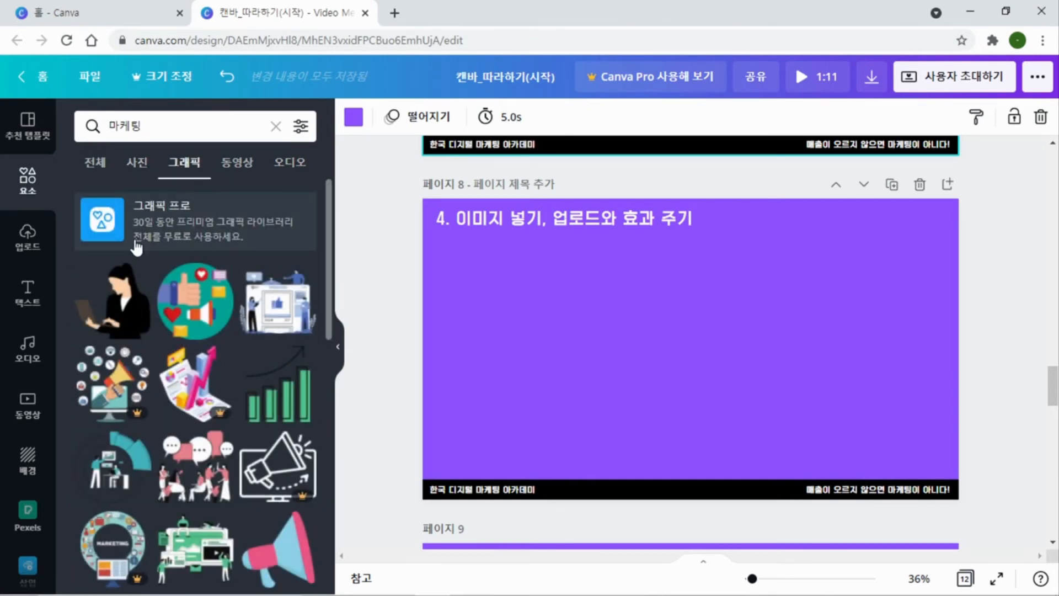
left_click(120, 312)
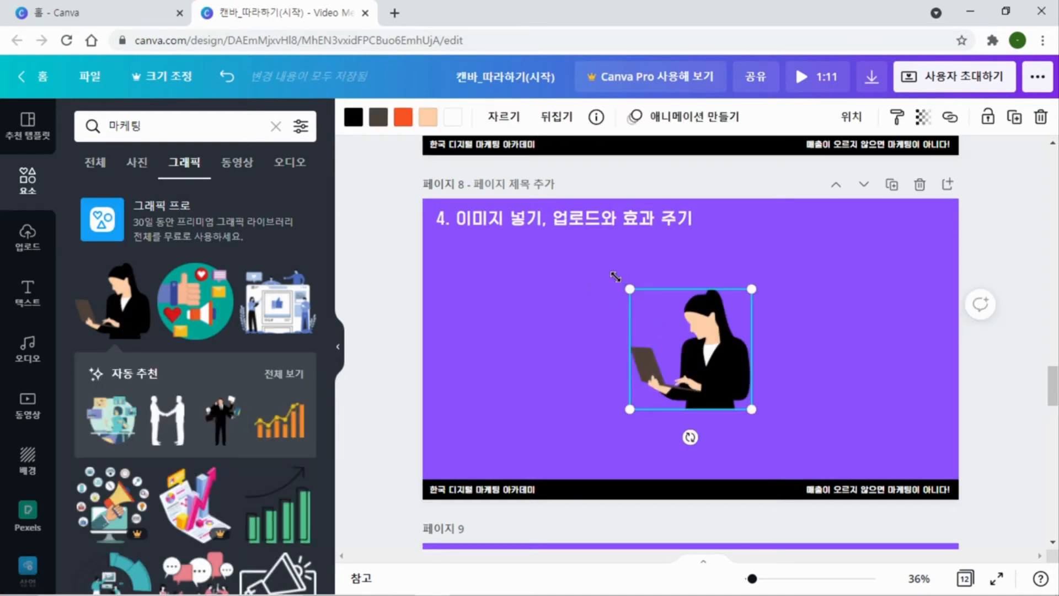
left_click_drag(615, 277, 599, 259)
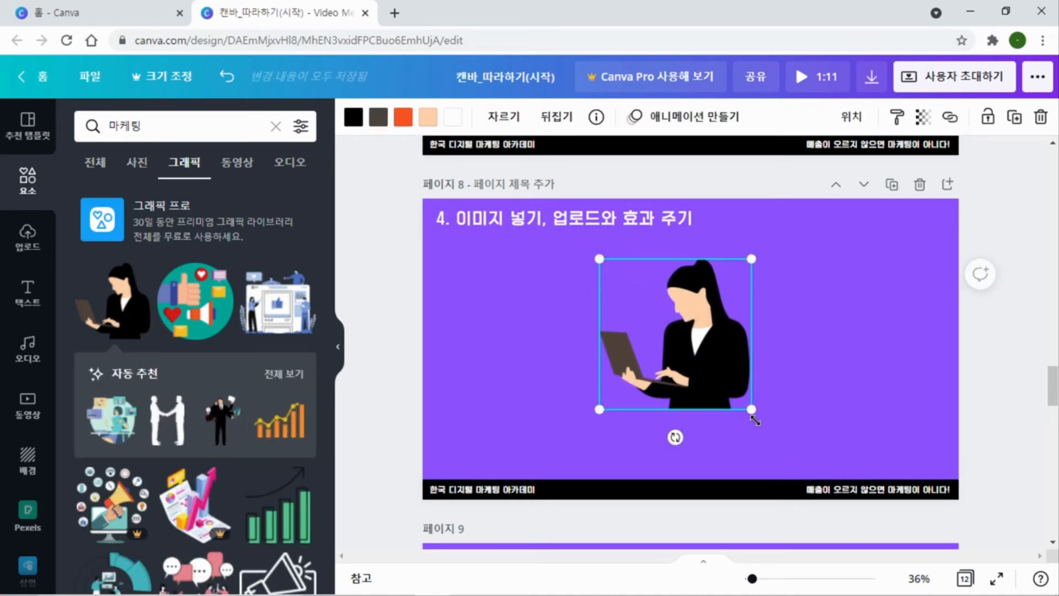
Enlarge the woman-with-laptop graphic further and move it to the right side of page 8
left_click_drag(755, 420, 807, 473)
left_click_drag(754, 387, 864, 368)
left_click(601, 361)
left_click(804, 338)
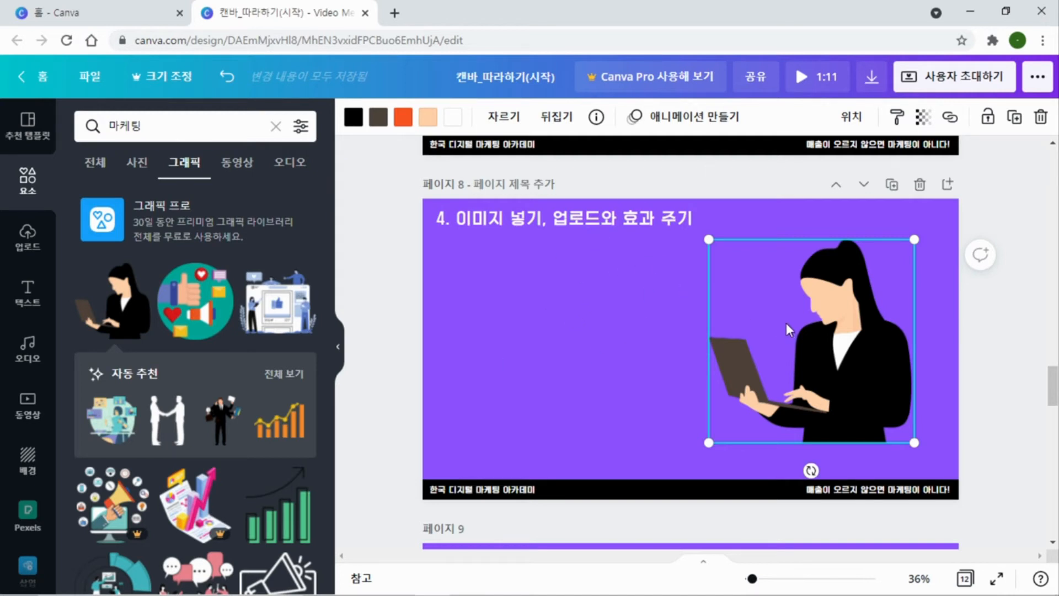
left_click(609, 296)
left_click(868, 298)
Try blue for the laptop in the woman graphic and change it back to dark brown
left_click(379, 123)
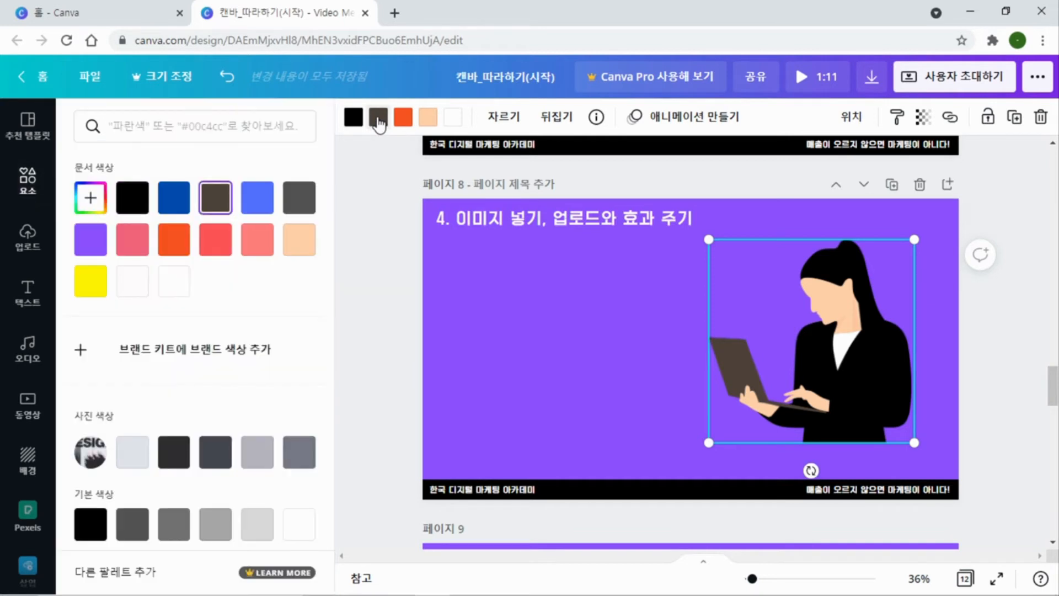
left_click(256, 203)
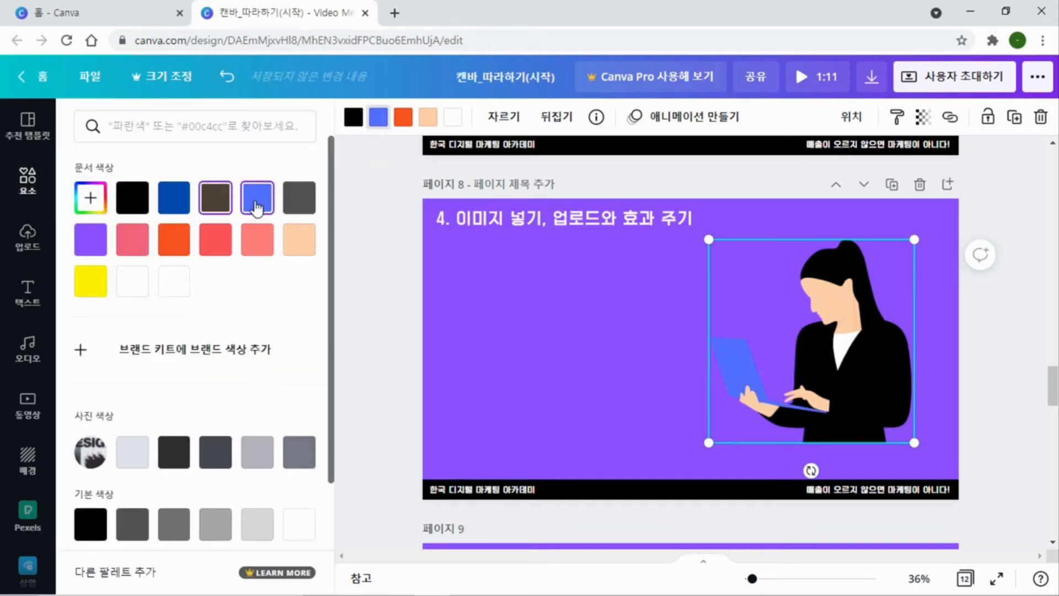
left_click(216, 199)
Recolour the skin of the woman graphic on page 8 from peach to white, and deselect it
left_click(435, 117)
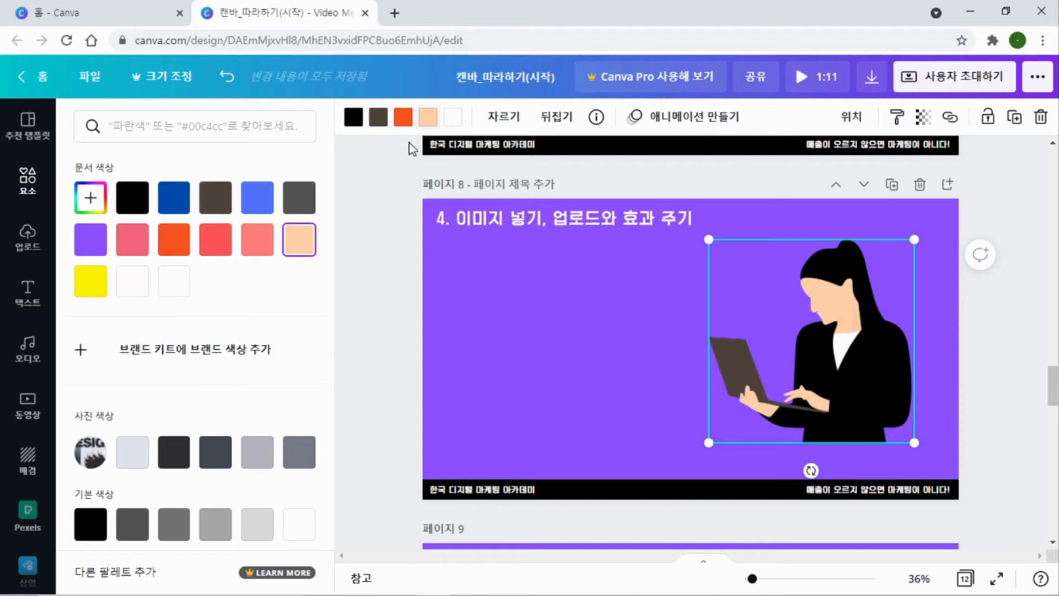
left_click(141, 288)
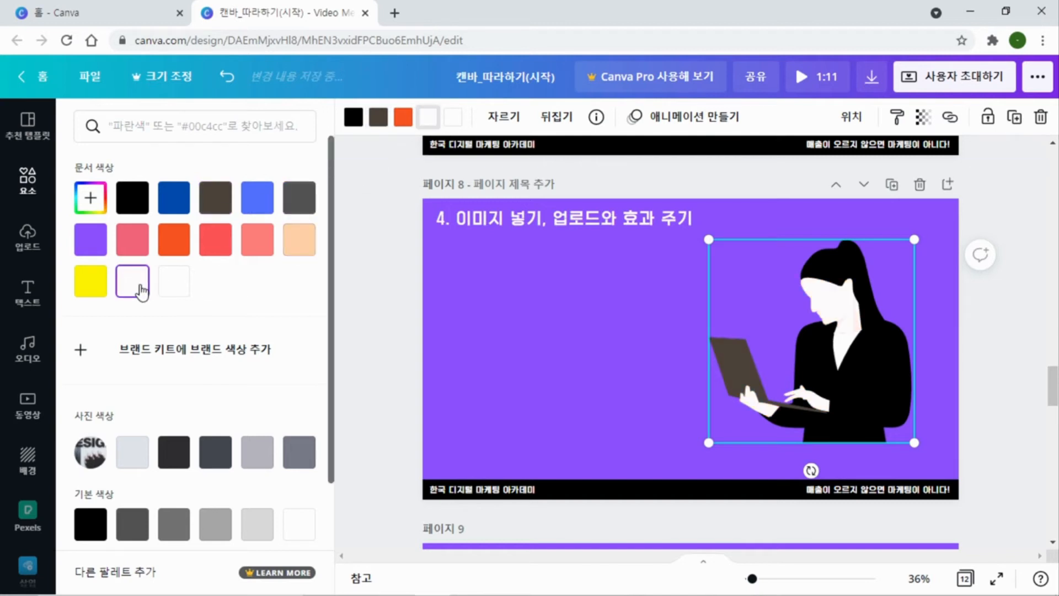
left_click(618, 312)
left_click(610, 318)
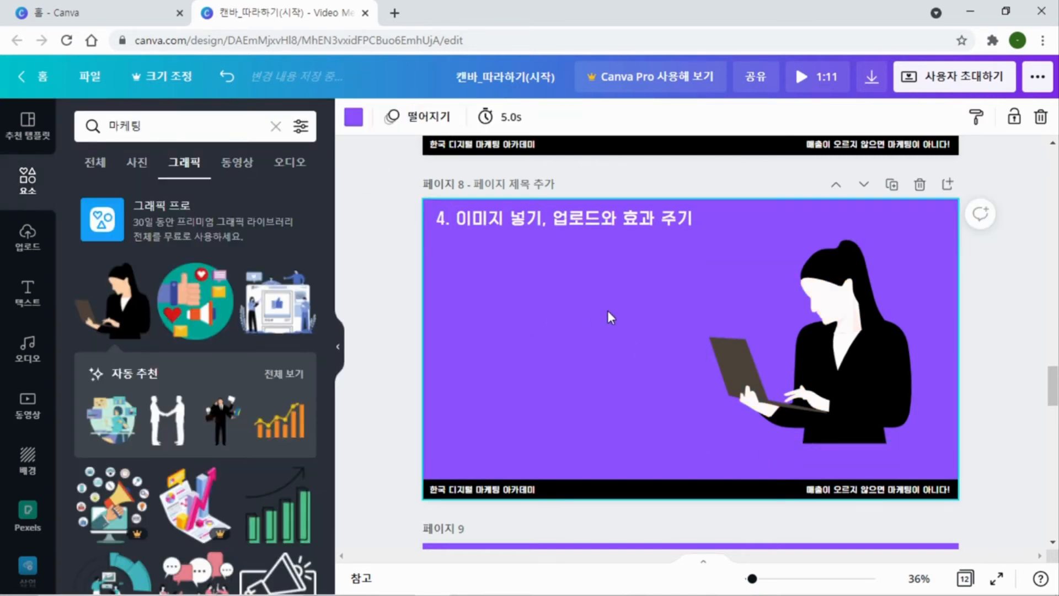
left_click(555, 213)
left_click(684, 316)
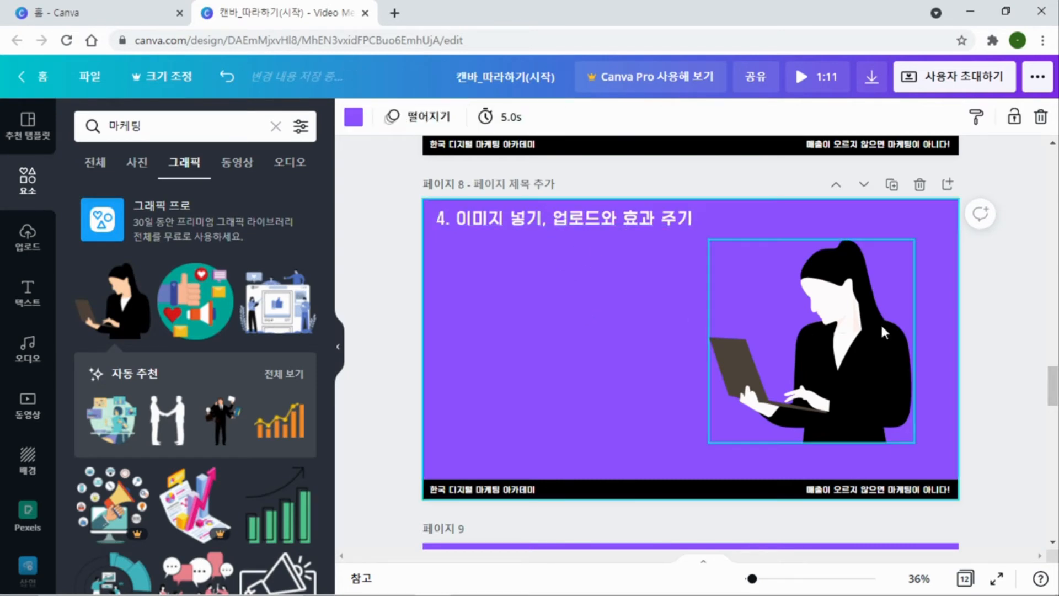
Add the uploaded photo of a curled film strip to page 8, shrink it and place it near the page's lower-left corner
scroll(268, 369, "down", 5)
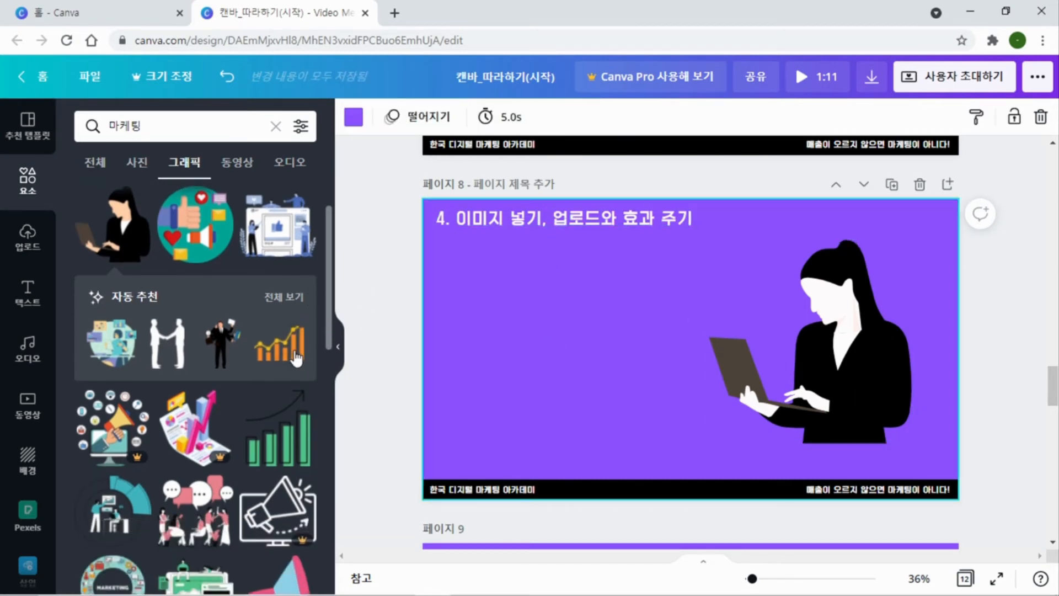
scroll(267, 369, "down", 1)
scroll(254, 371, "up", 1)
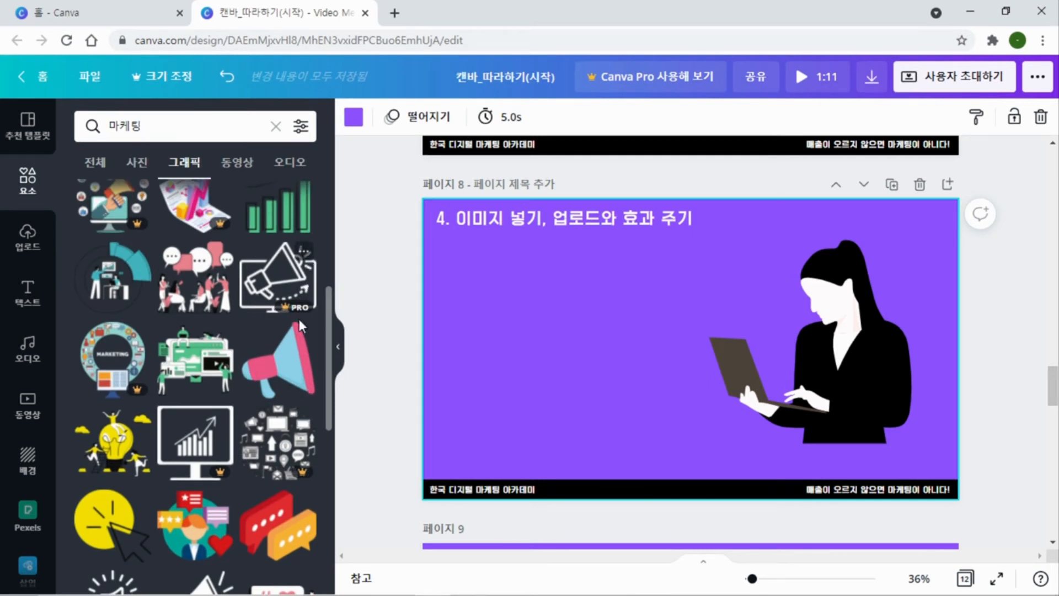
left_click(27, 247)
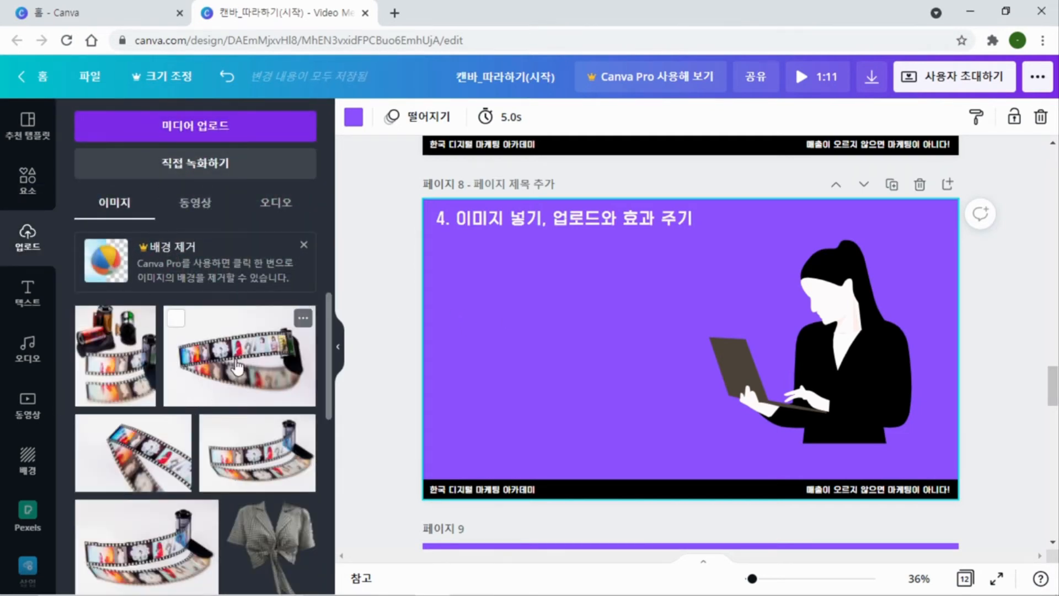
left_click(210, 364)
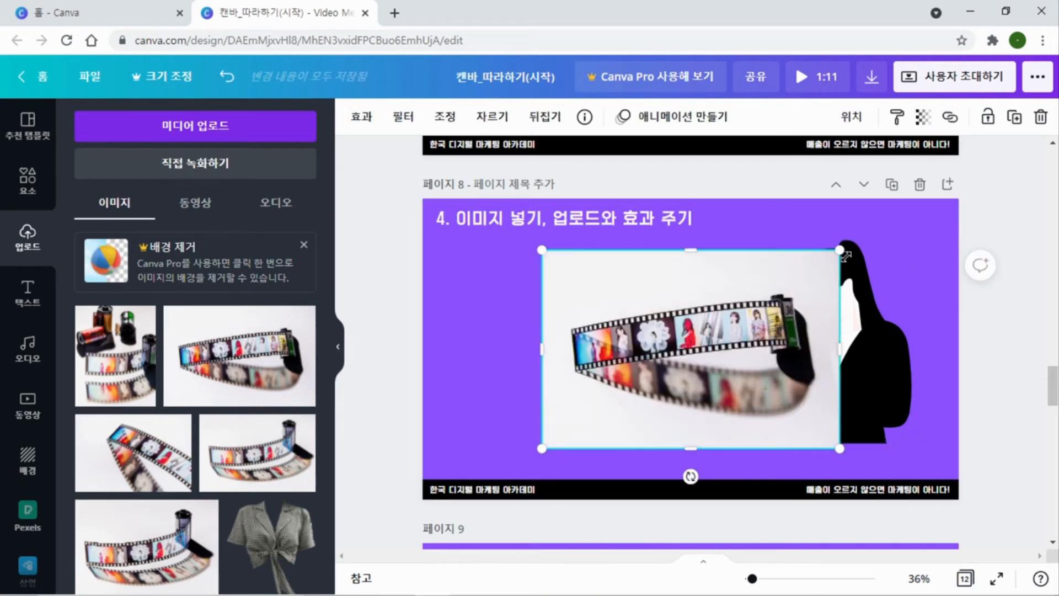
left_click_drag(839, 250, 699, 306)
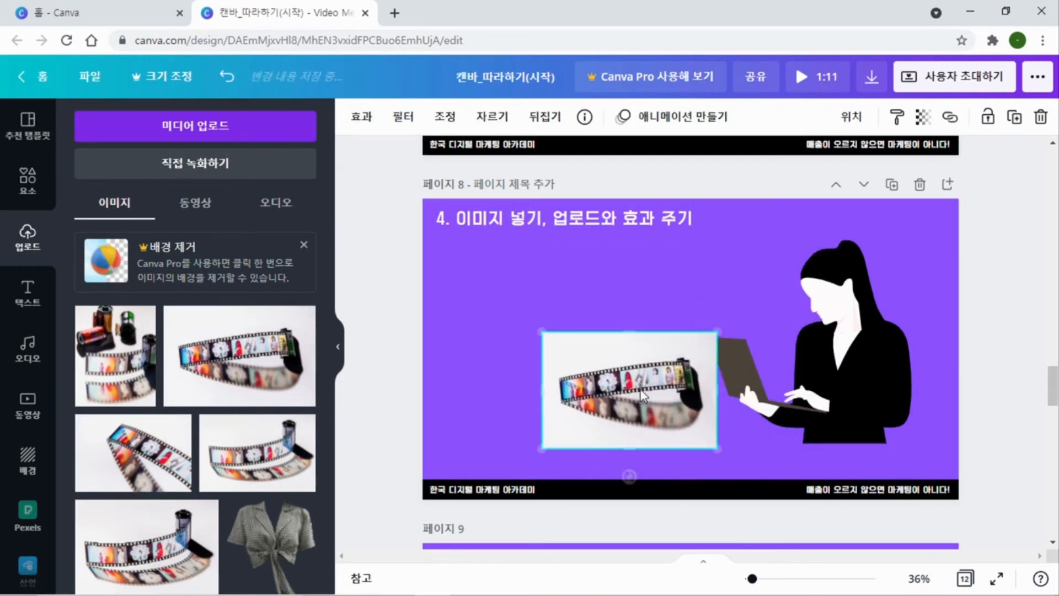
left_click_drag(576, 377, 469, 386)
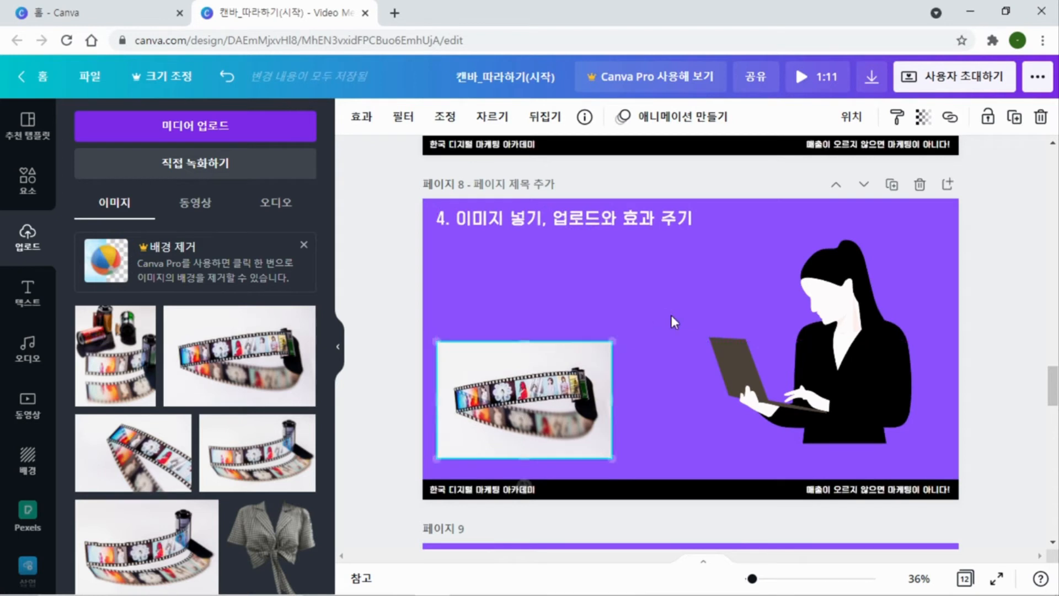
Go to page 9, clear the 마케팅 search, and browse the full 선 및 도형 collection of elements
scroll(671, 320, "down", 1)
scroll(671, 315, "down", 6)
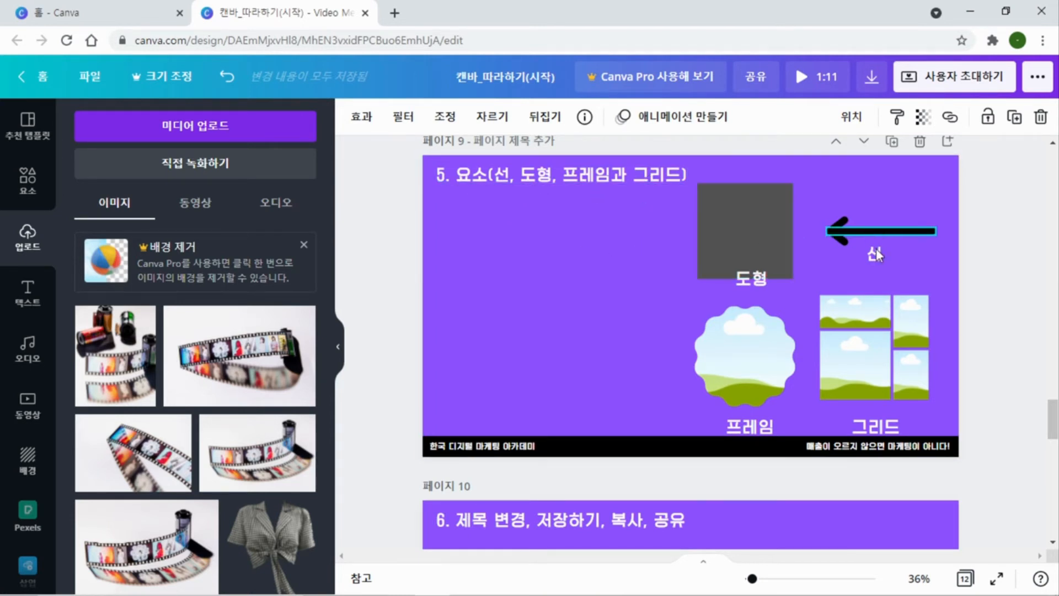
left_click(587, 300)
left_click(27, 179)
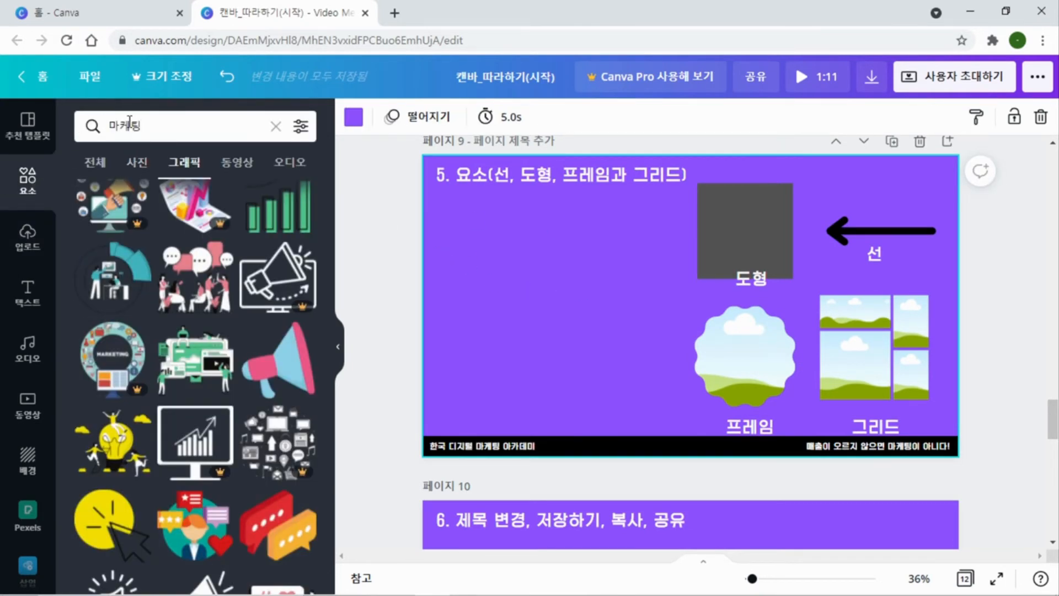
left_click(276, 127)
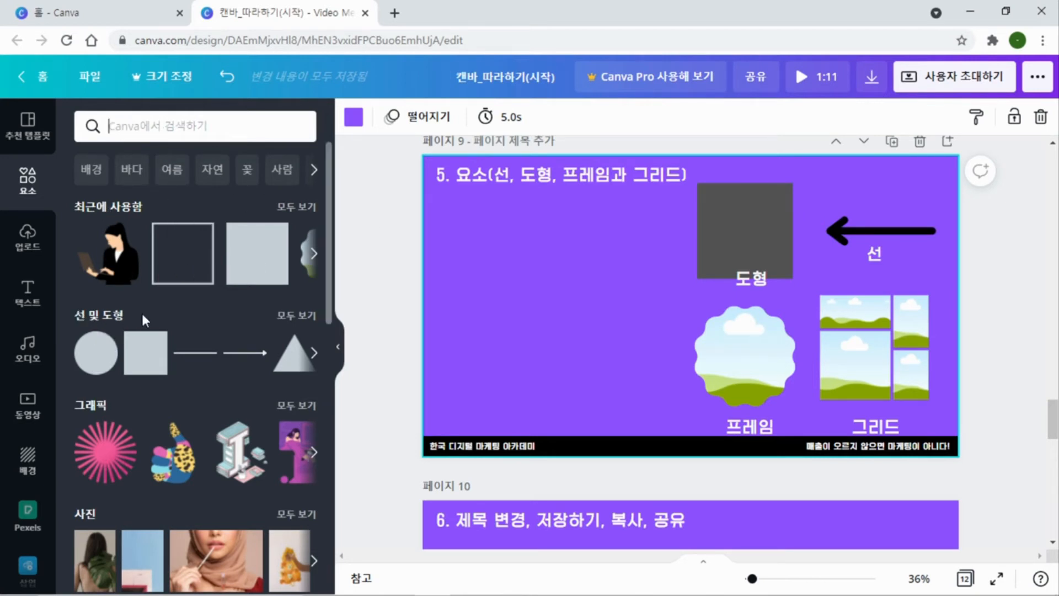
left_click(296, 315)
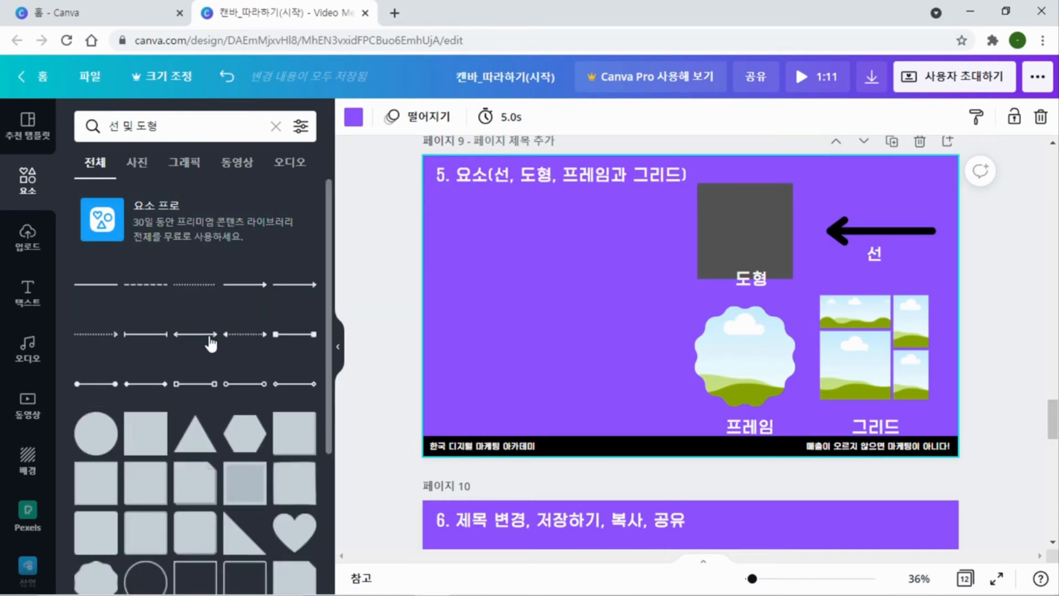
scroll(211, 344, "down", 3)
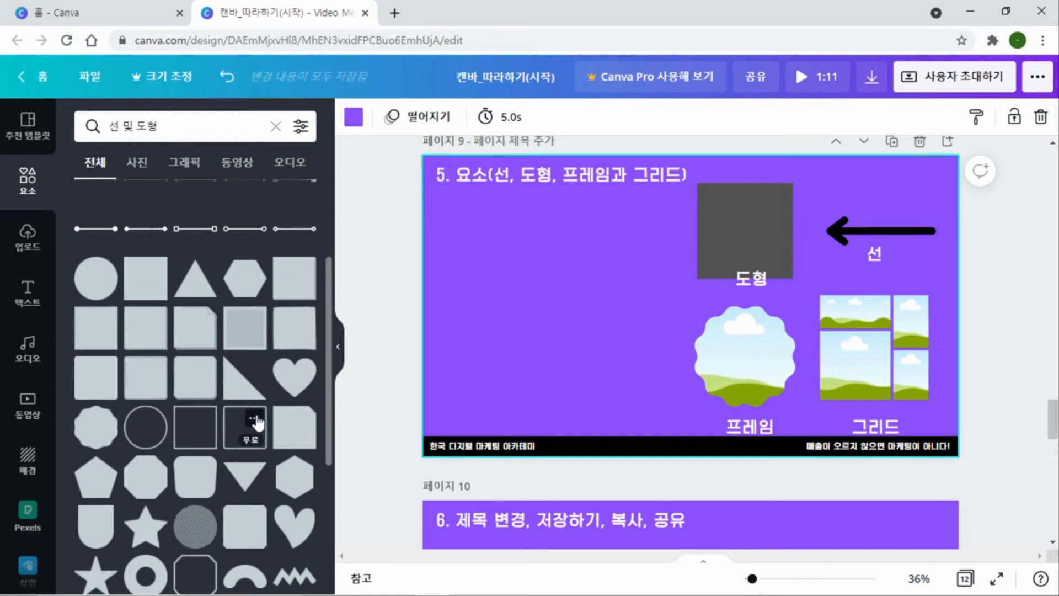
scroll(196, 381, "down", 4)
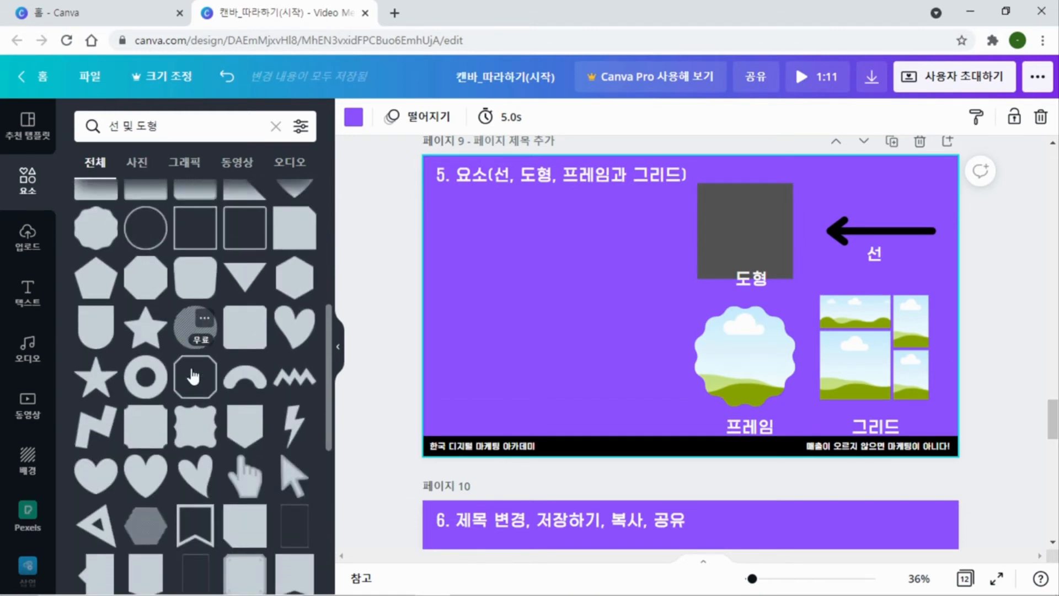
scroll(193, 377, "up", 7)
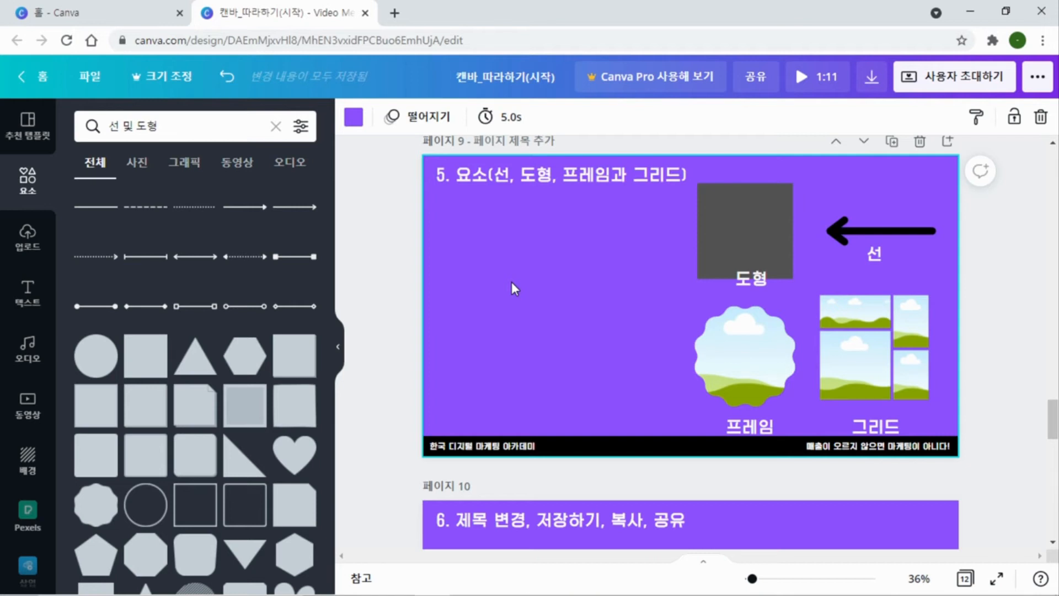
Insert a default text box and a straight line on page 9
key("t")
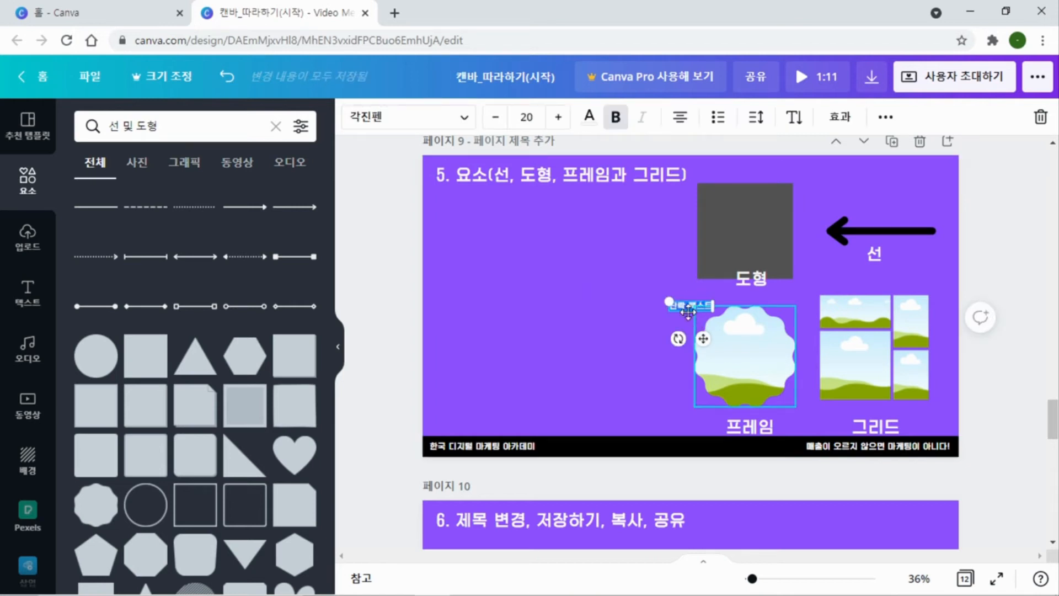
left_click(534, 308)
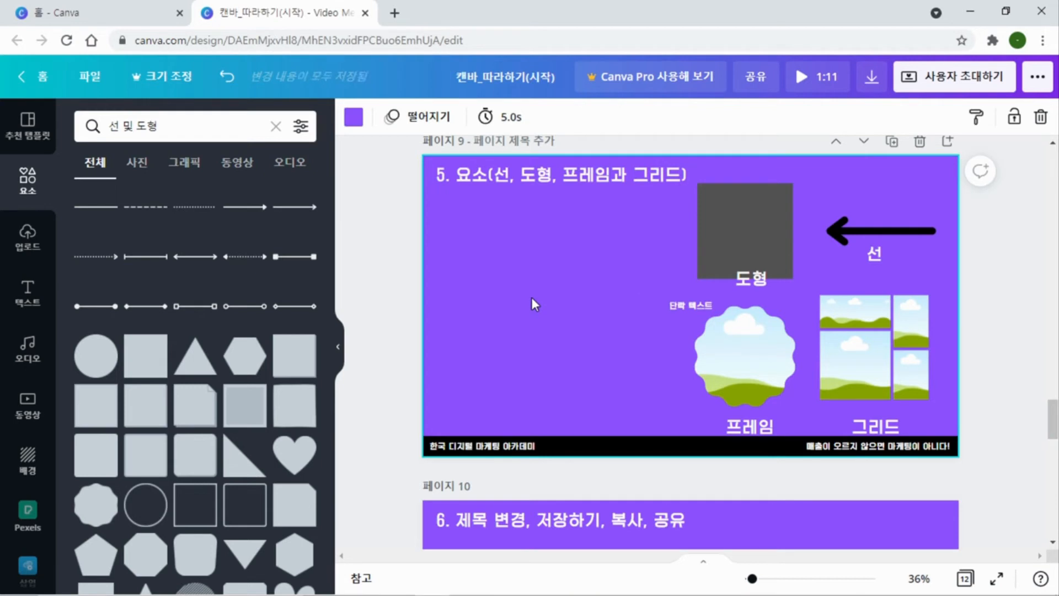
key("l")
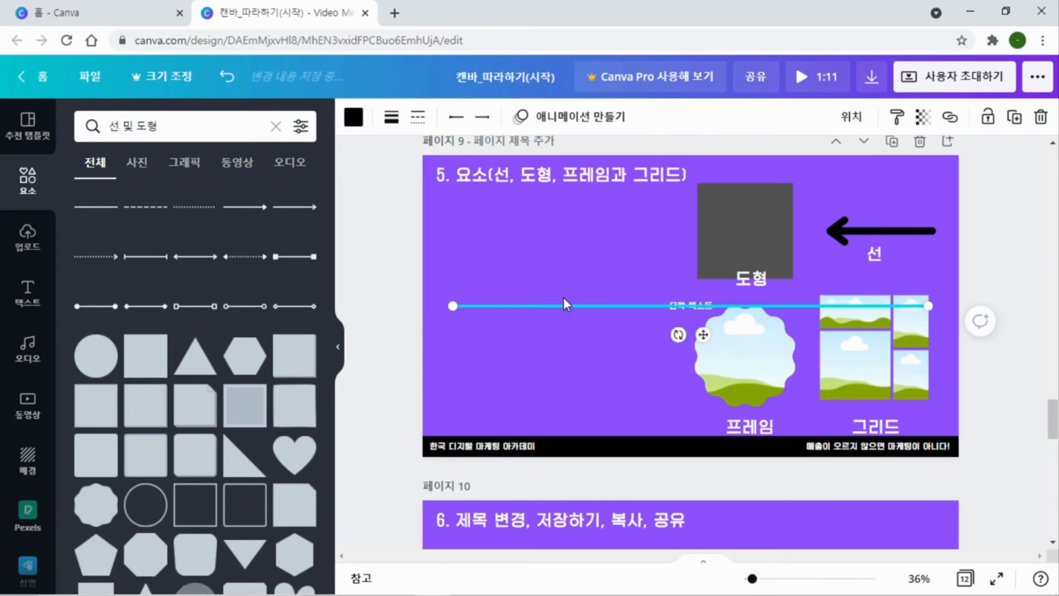
left_click(636, 326)
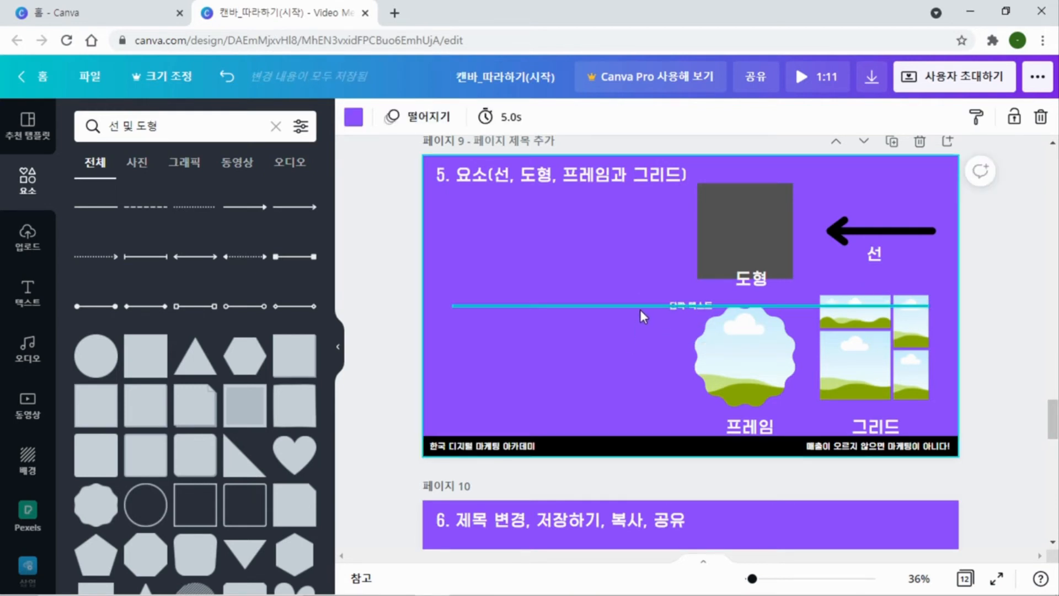
left_click(640, 309)
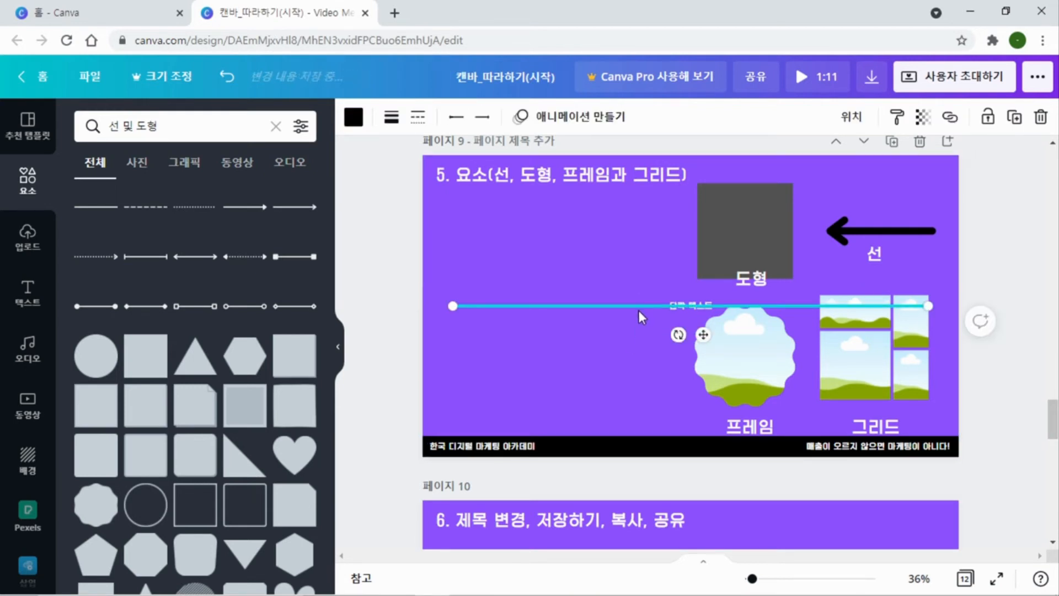
left_click(574, 275)
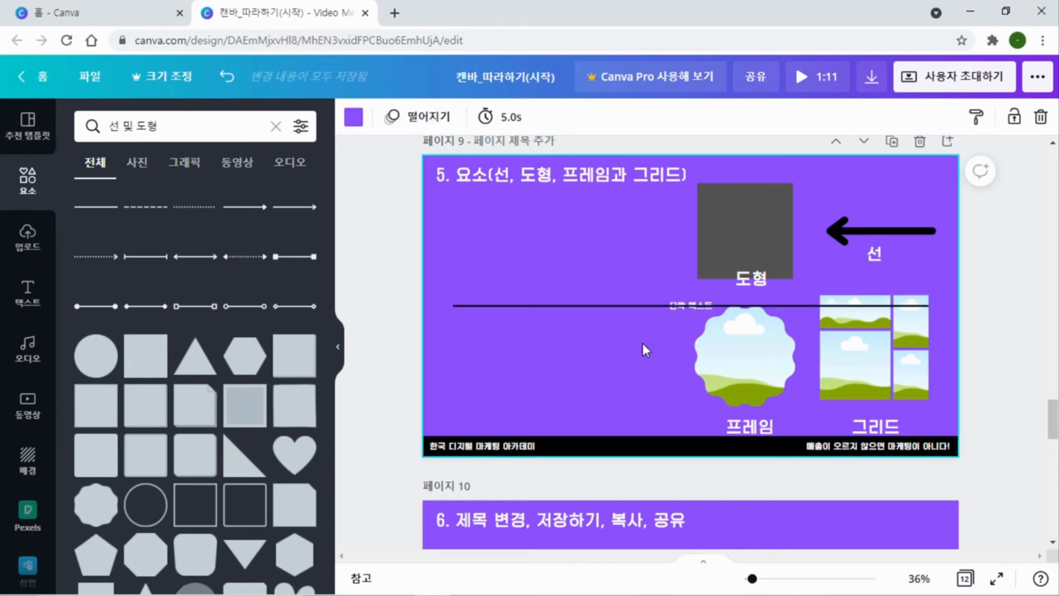
Insert a circle on page 9 and delete it together with the new line and text box
key("c")
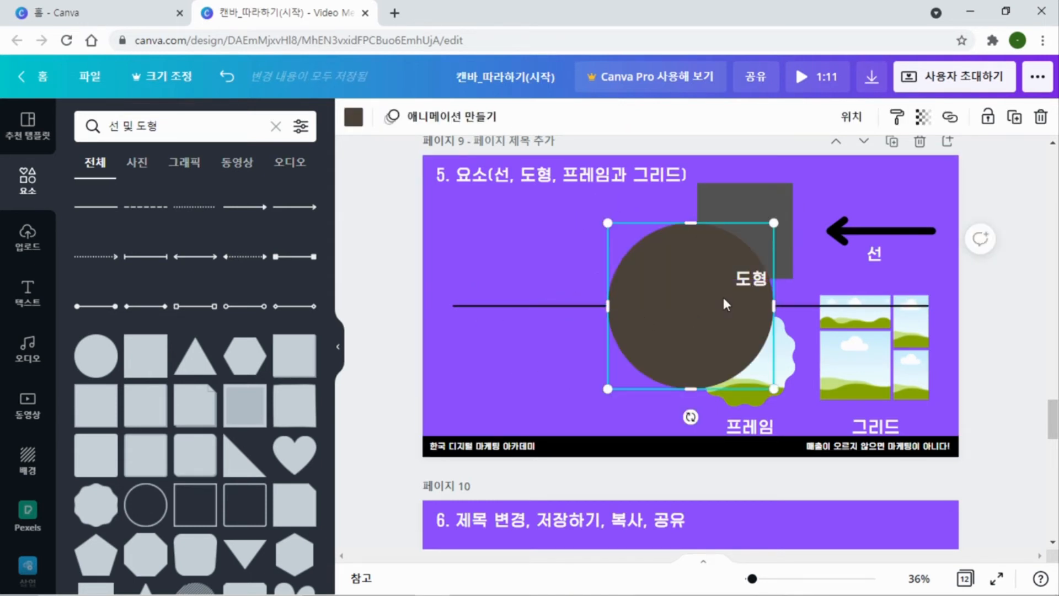
key("Delete")
left_click(664, 306)
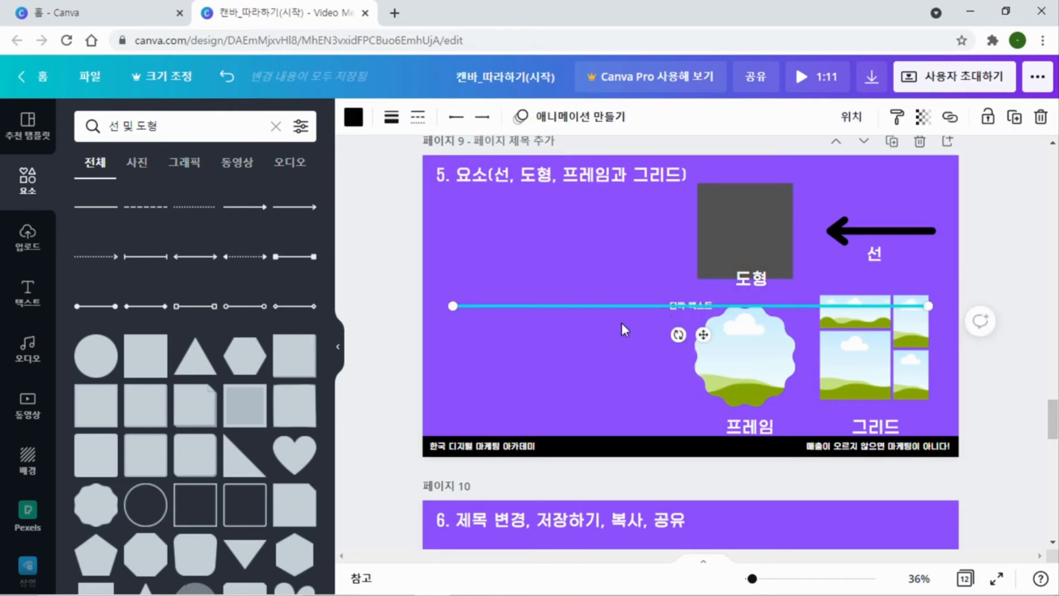
left_click(621, 324)
left_click(677, 305)
key("Delete")
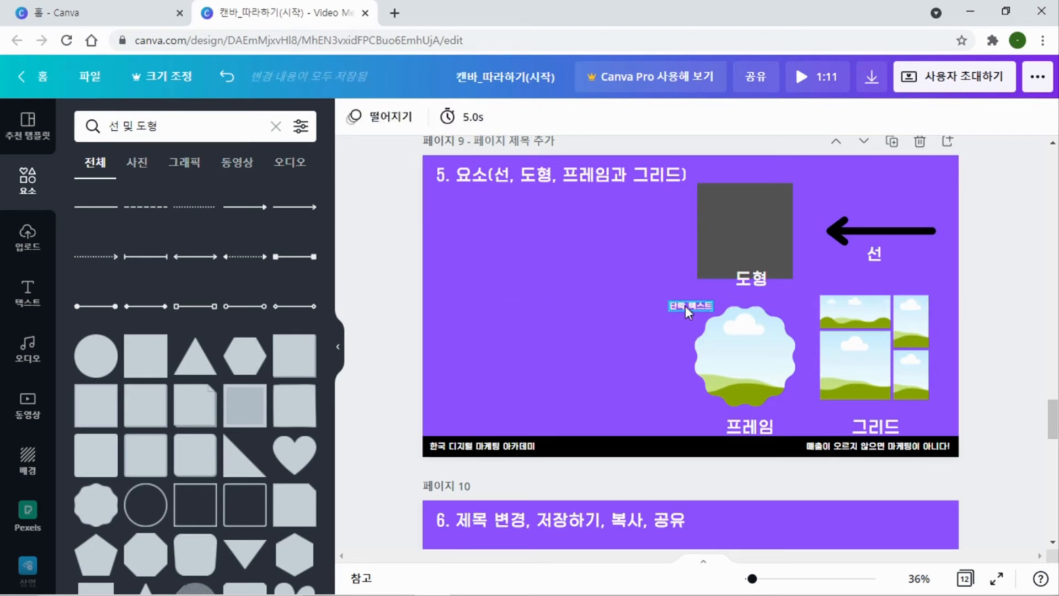
Clear the 선 및 도형 search and look through the elements library down to the frame and grid collections
left_click(612, 289)
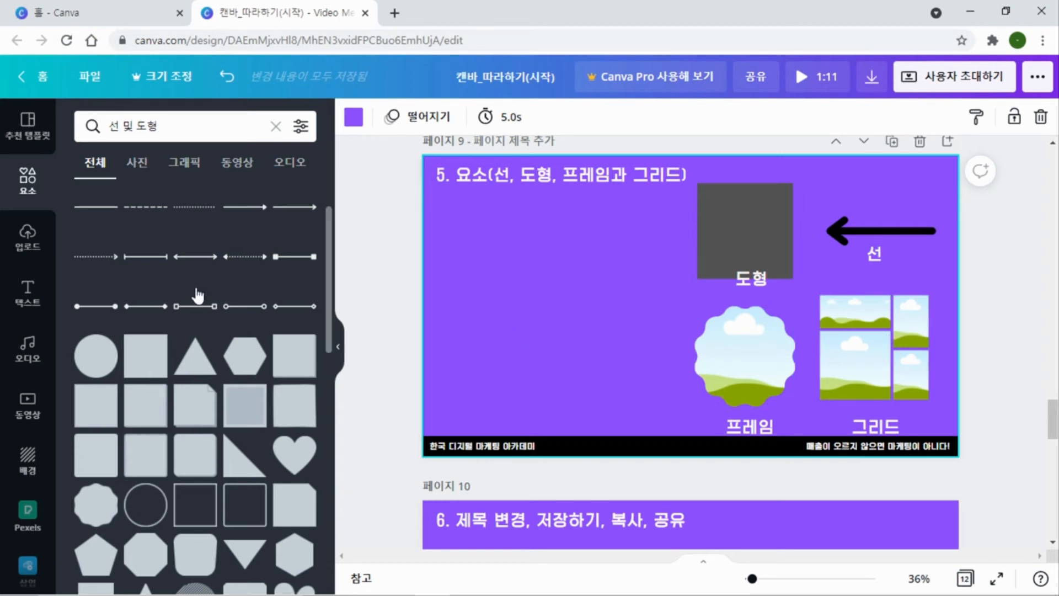
left_click(276, 127)
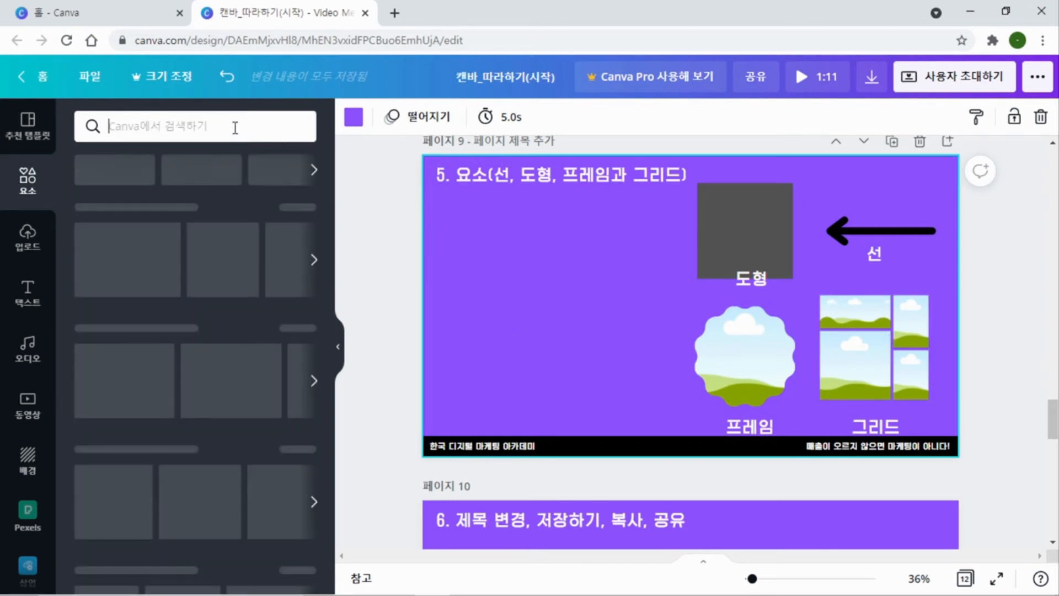
scroll(162, 255, "down", 10)
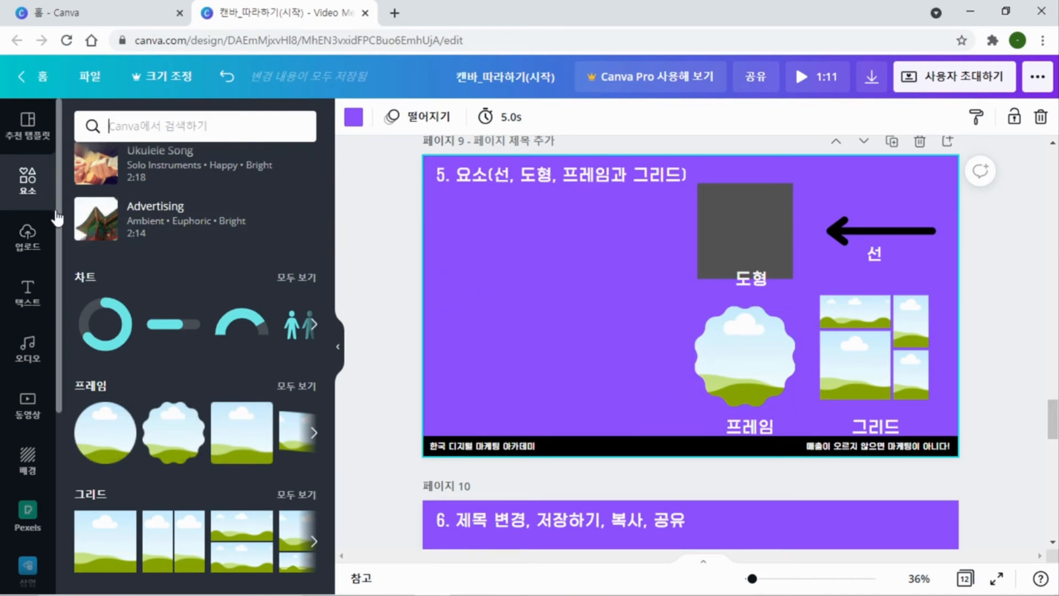
Add two uploaded film strip photos to page 9, one in the page's lower-left corner and one inside the scalloped frame
left_click(31, 245)
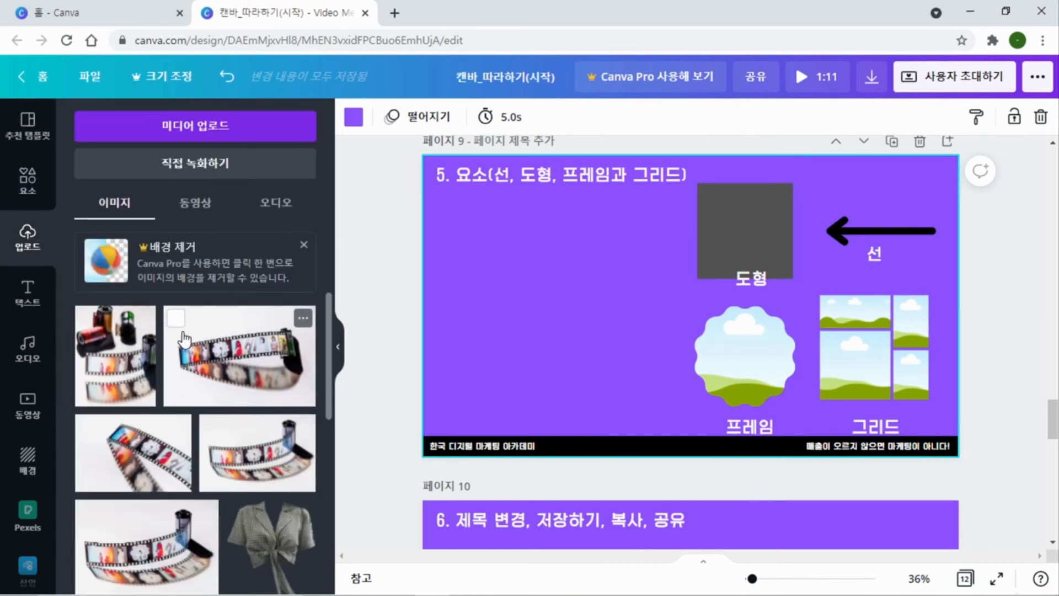
scroll(150, 381, "down", 2)
left_click(149, 381)
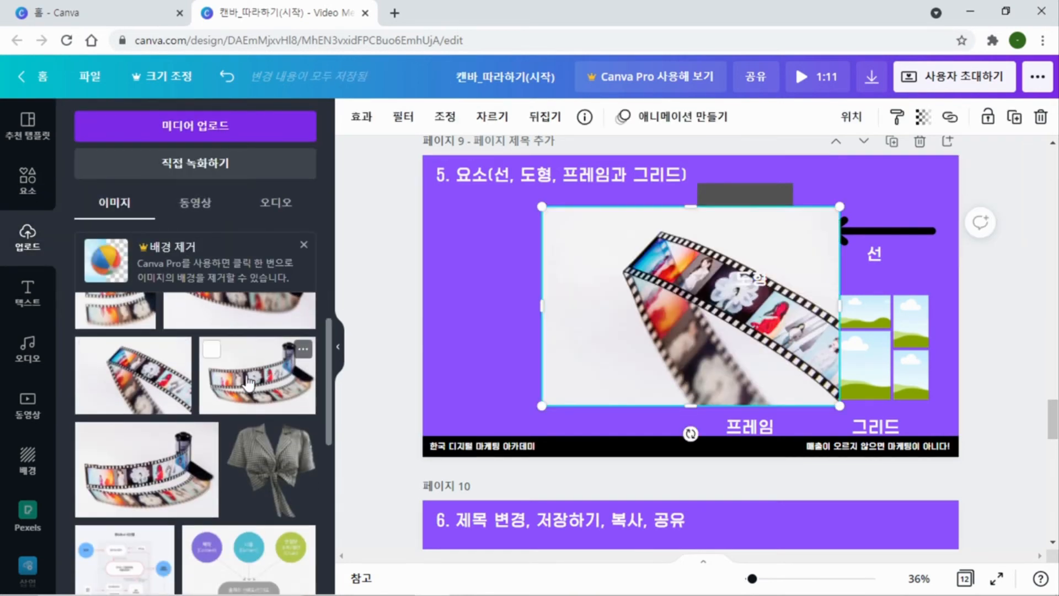
left_click_drag(251, 378, 650, 323)
left_click_drag(650, 272, 743, 334)
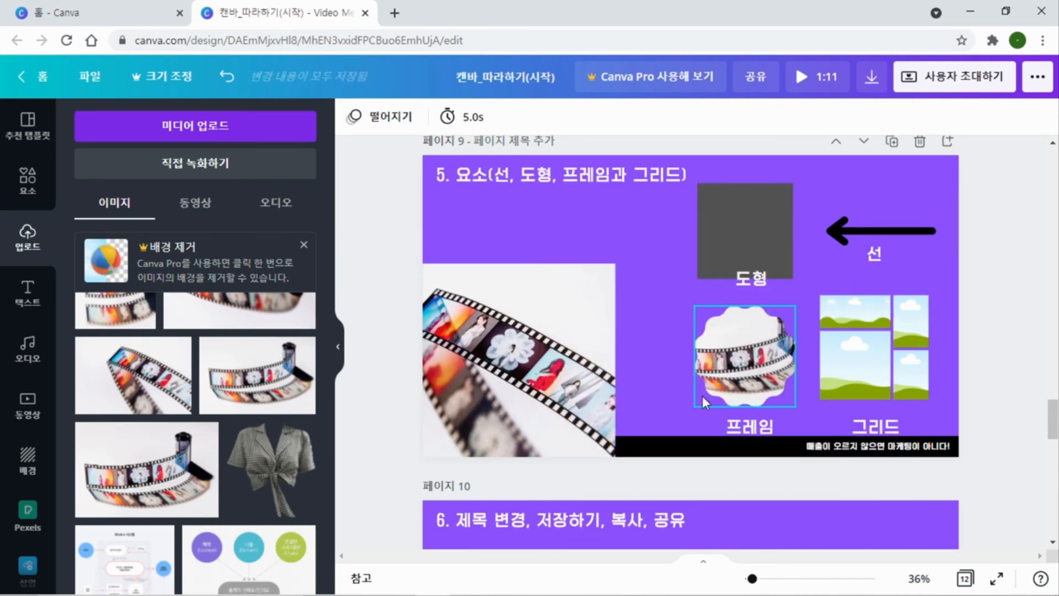
Put the loose film strip photo on page 9 into the grey square, and move it from there into the scalloped frame
left_click_drag(605, 359, 677, 278)
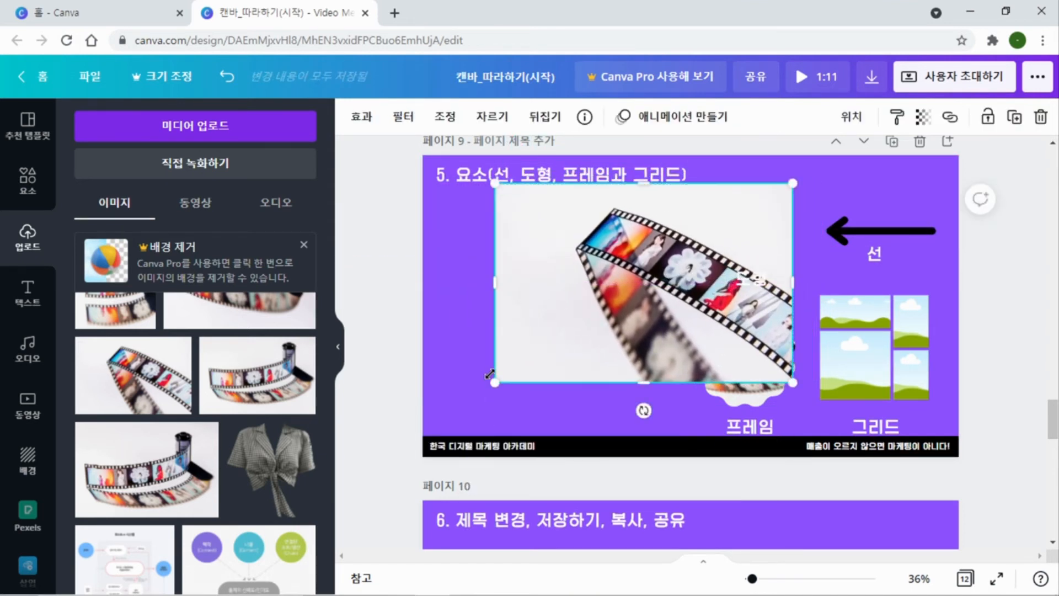
left_click_drag(579, 320, 752, 278)
left_click(653, 371)
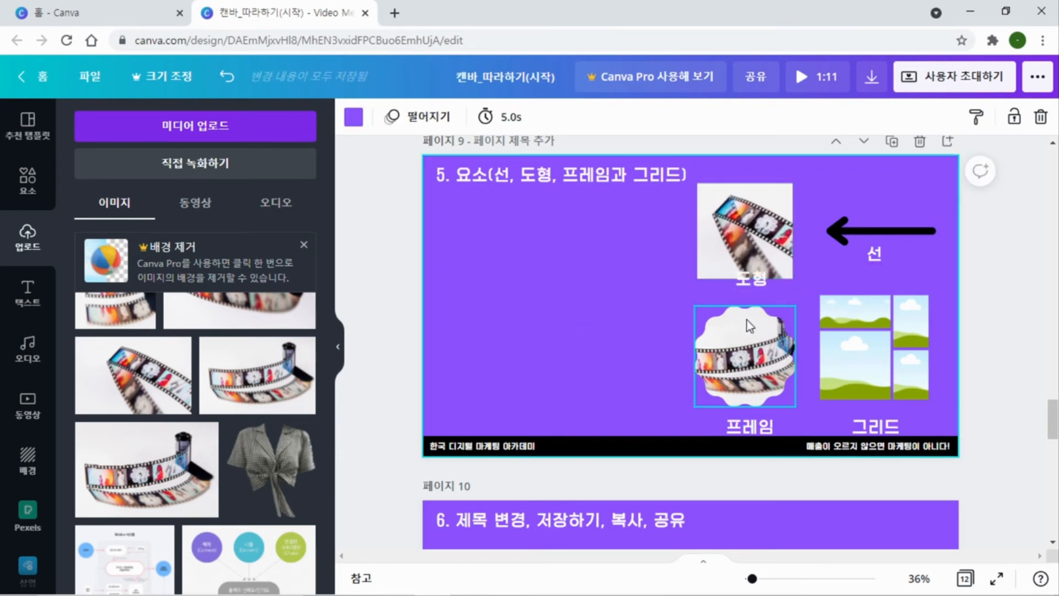
left_click(743, 248)
mouse_move(745, 231)
left_mouse_down()
mouse_move(562, 293)
mouse_move(758, 375)
left_mouse_up()
left_click(569, 296)
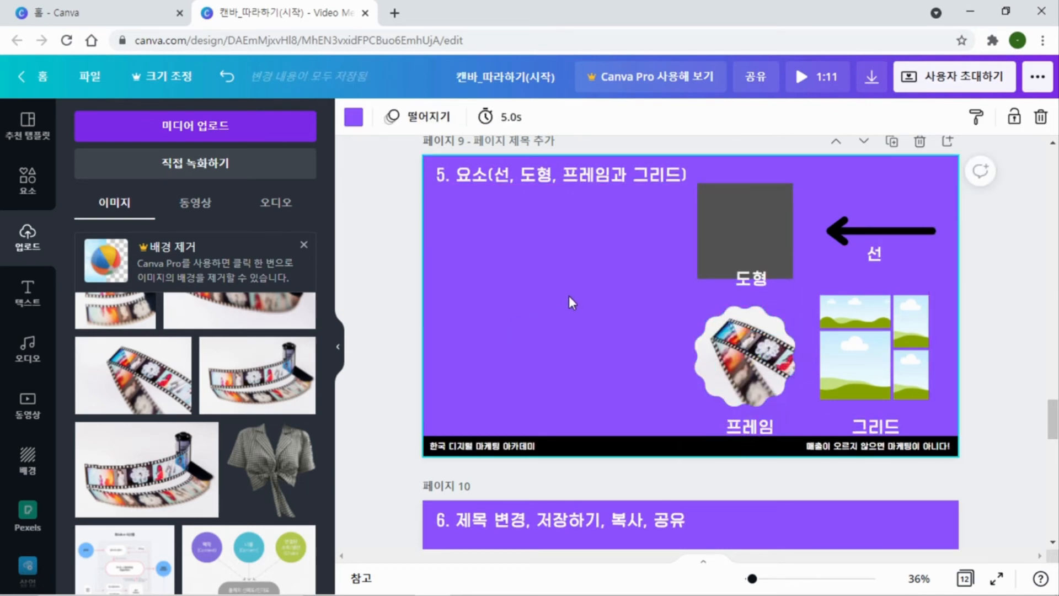
Enlarge the scalloped photo frame slightly and move it to the page's upper-left area below the title
left_click(739, 330)
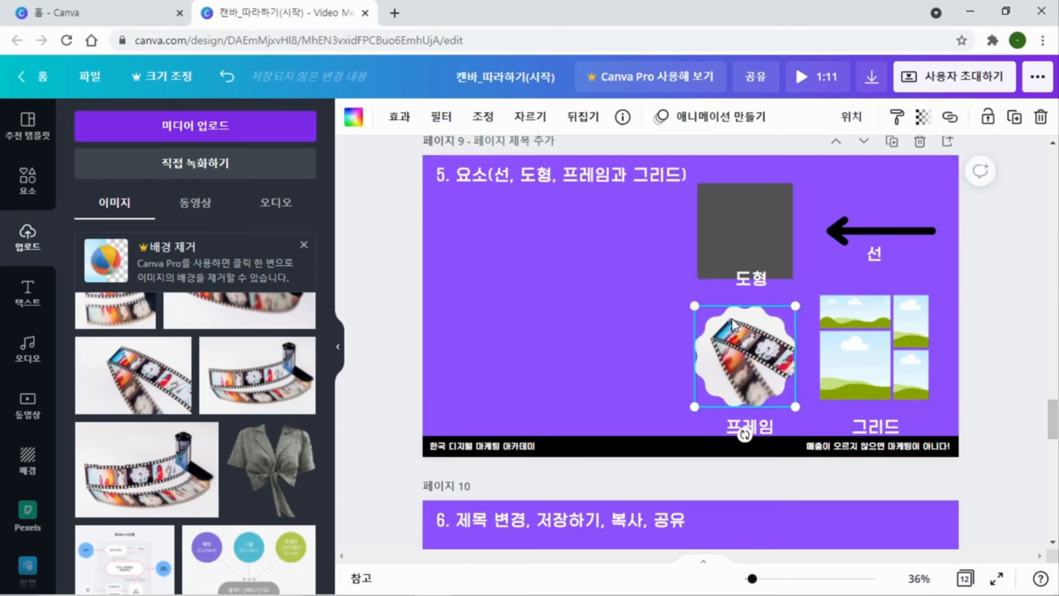
left_click_drag(695, 306, 667, 278)
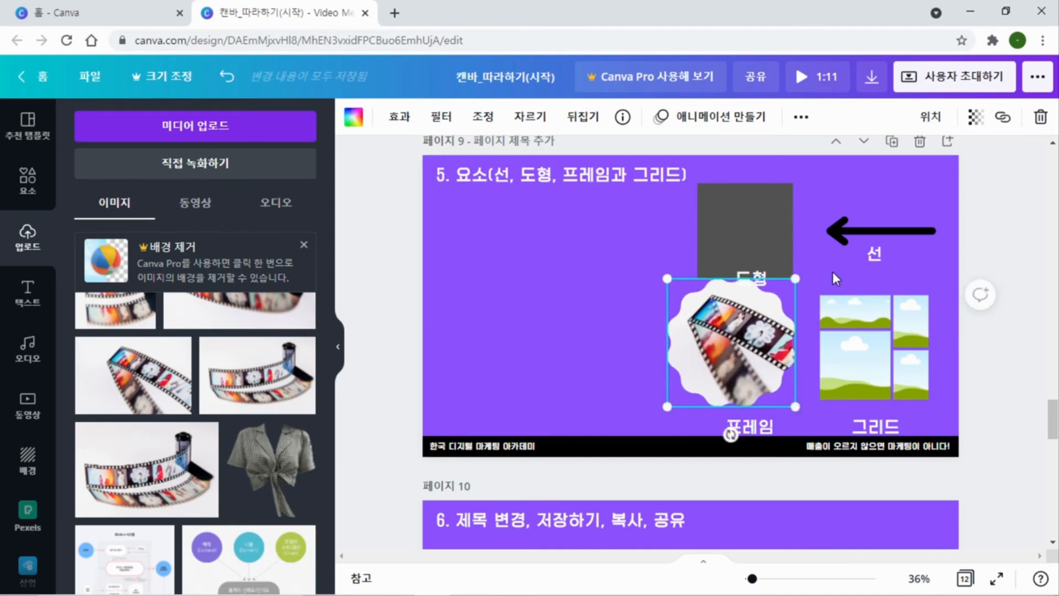
mouse_move(731, 345)
left_mouse_down()
mouse_move(487, 272)
mouse_move(498, 272)
left_mouse_up()
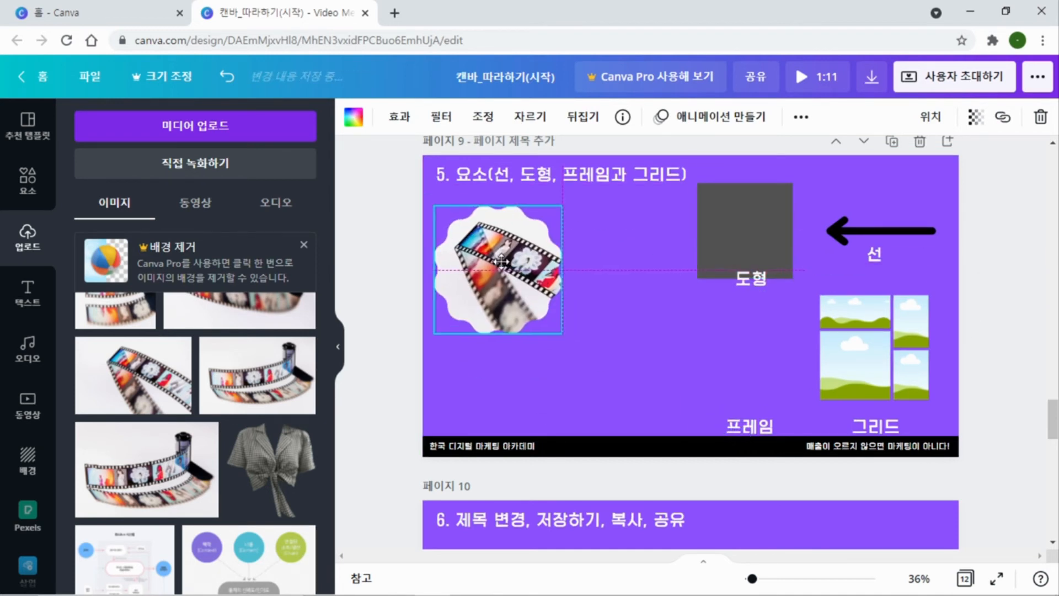
left_click(668, 376)
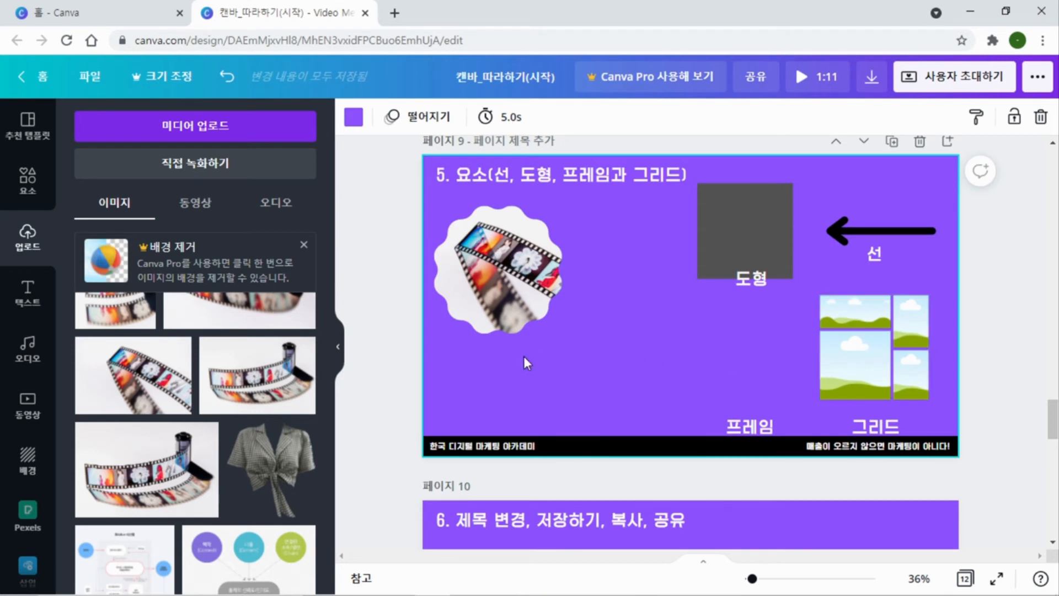
Add three uploaded film photos and the checked blouse image to page 9
left_click(129, 324)
left_click(123, 398)
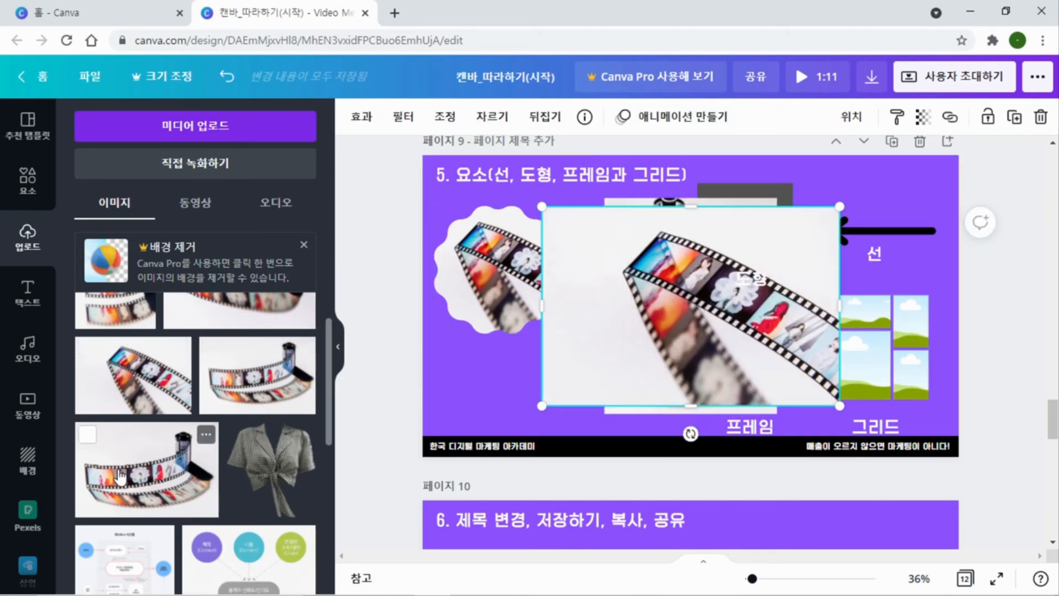
left_click(257, 376)
left_click(254, 495)
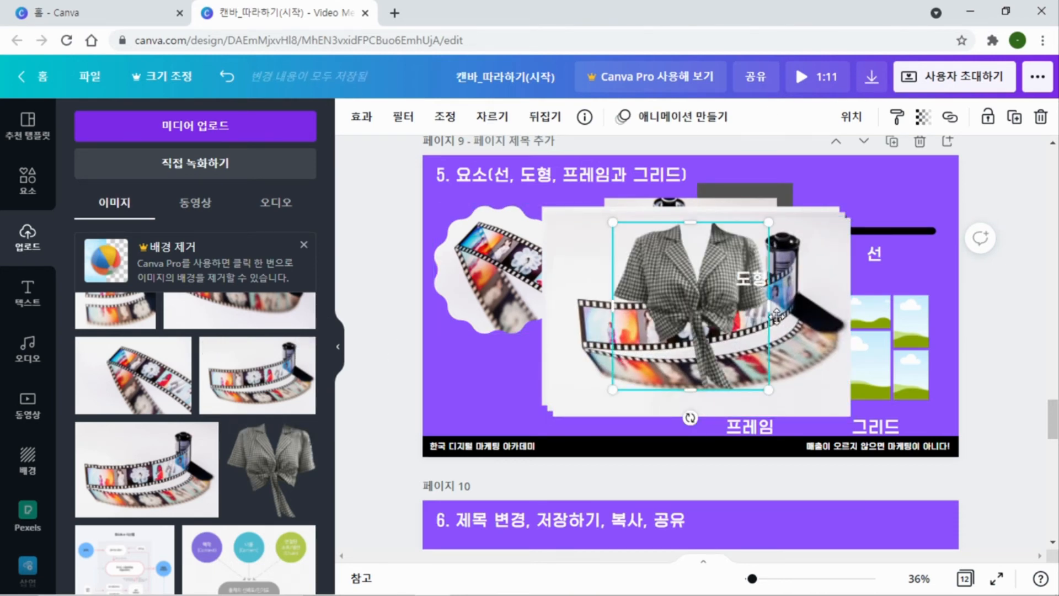
Fill the grid's cells with the film strip photos and the blouse image, and delete the leftover film roll photo
left_click_drag(674, 273, 897, 382)
left_click_drag(704, 317, 862, 362)
left_click_drag(787, 324, 842, 316)
mouse_move(717, 334)
left_mouse_down()
mouse_move(546, 331)
mouse_move(579, 337)
left_mouse_up()
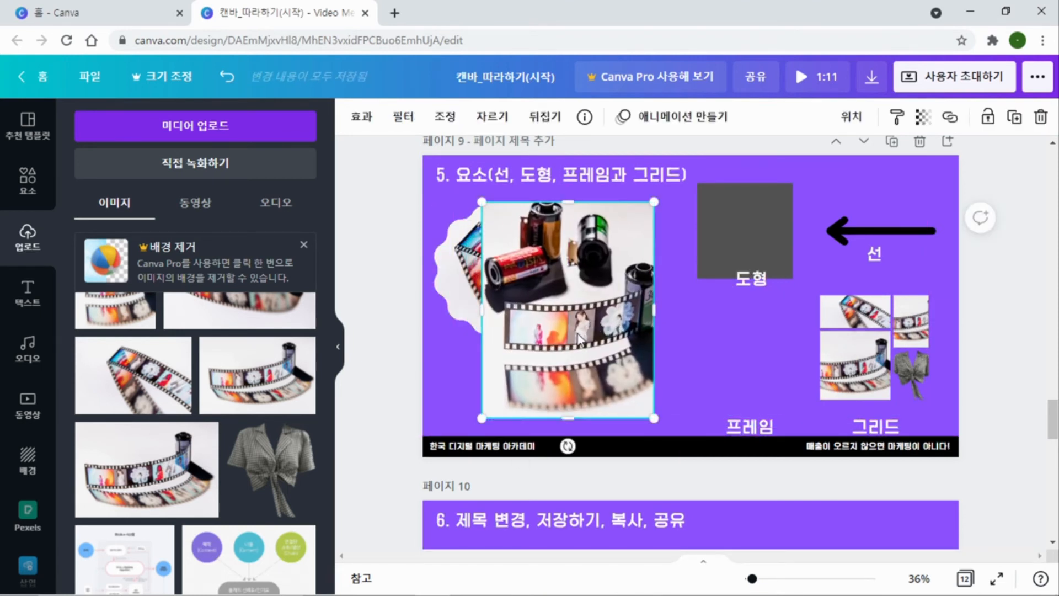
key("Delete")
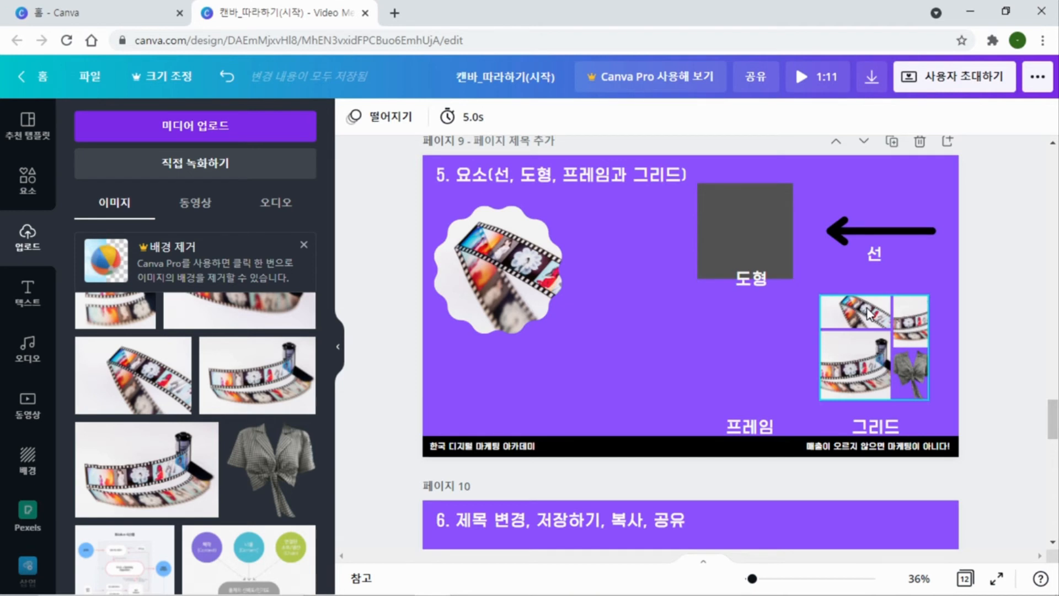
Enlarge the photo grid from its upper-left corner until it covers most of the page's right half
left_click(870, 313)
left_click(822, 306)
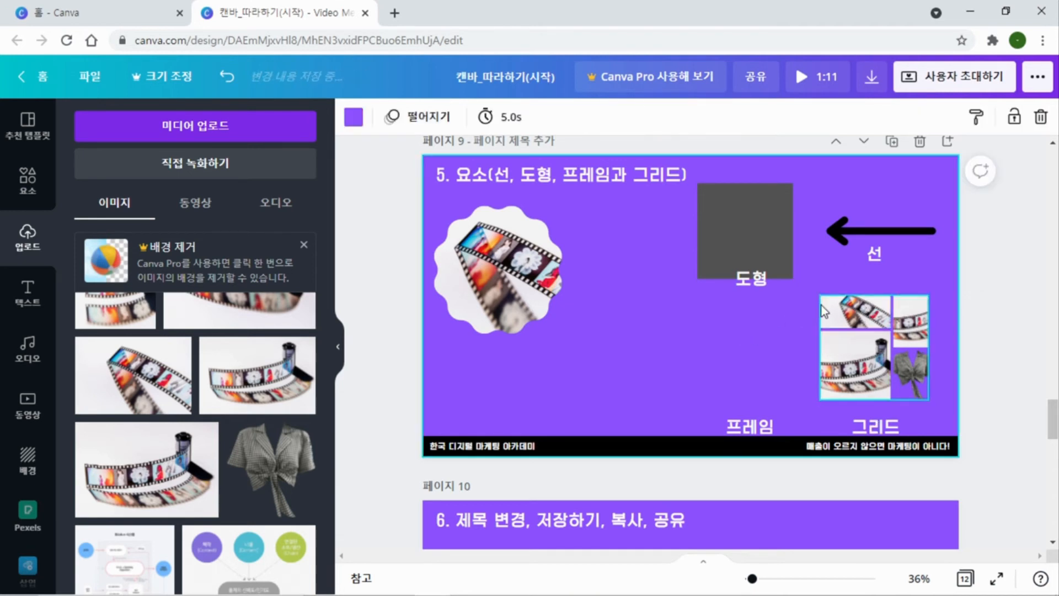
left_click(824, 312)
left_click_drag(821, 296, 640, 195)
Move the grey square and the black arrow off the grid to the page's lower-left area below the scalloped frame
left_click(760, 242)
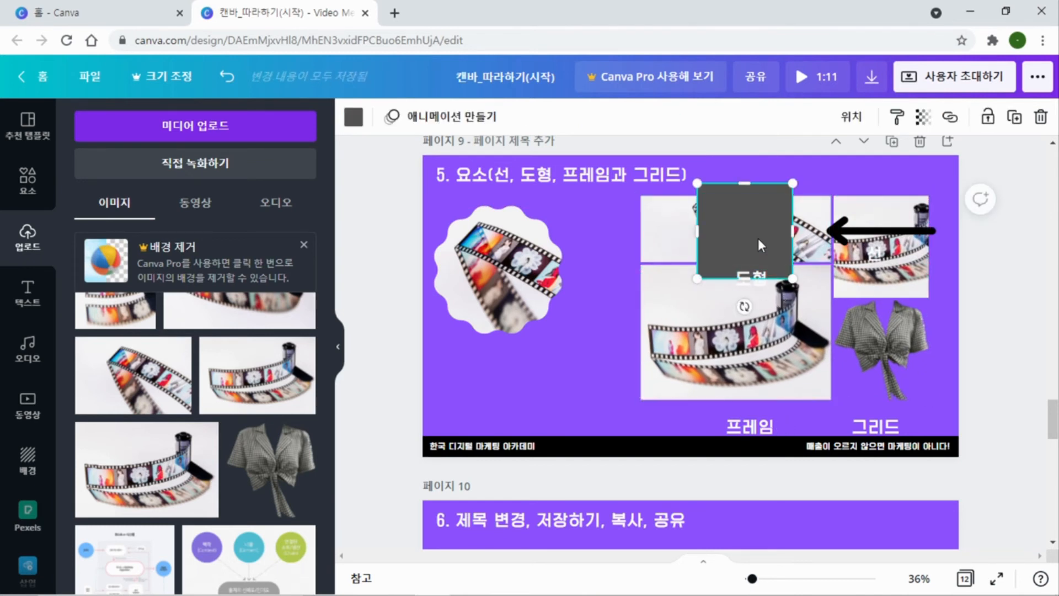
left_click_drag(758, 239, 520, 389)
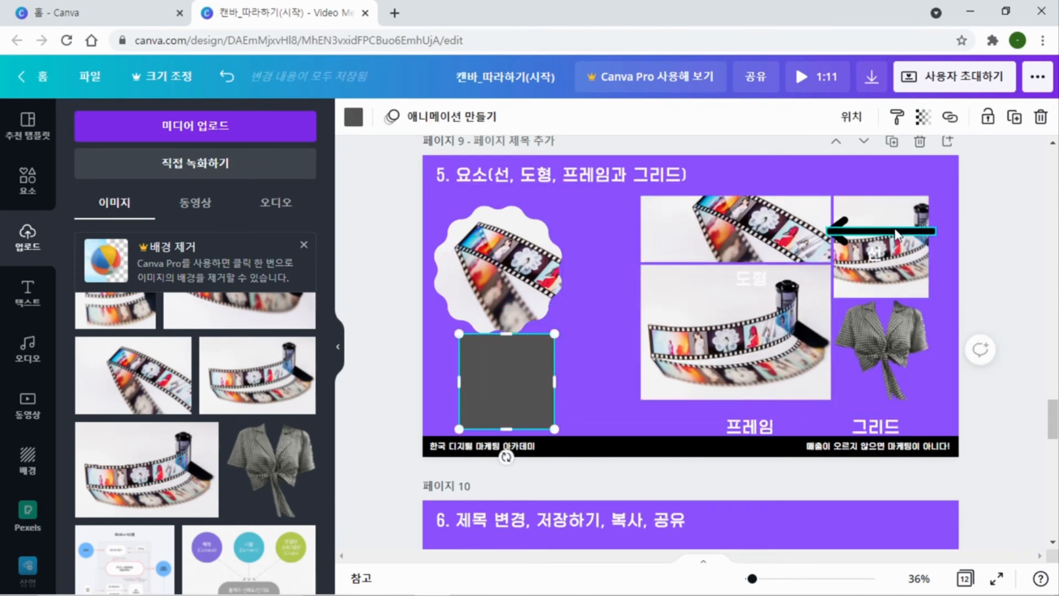
left_click_drag(896, 234, 562, 407)
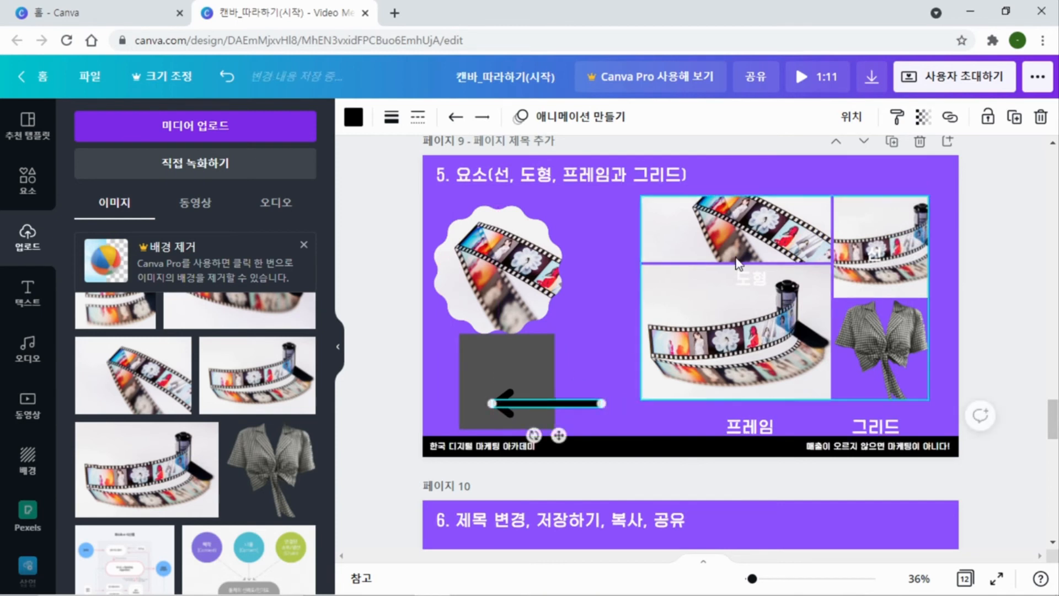
Reposition the film strip photos inside the grid's upper-left, lower-left and upper-right cells
left_click(738, 264)
double_click(744, 229)
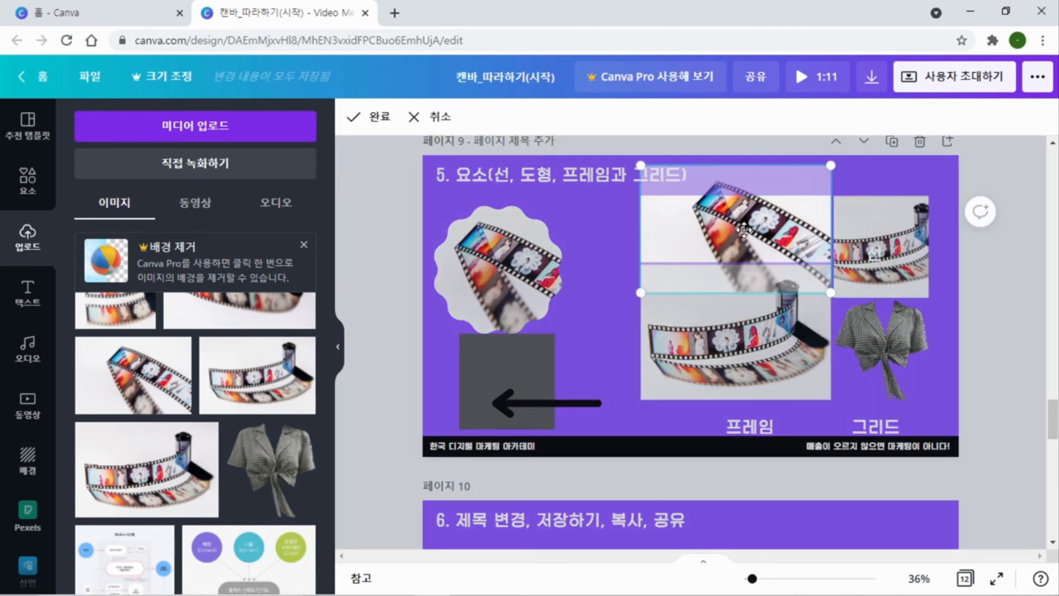
left_click_drag(742, 233, 736, 254)
left_click(723, 342)
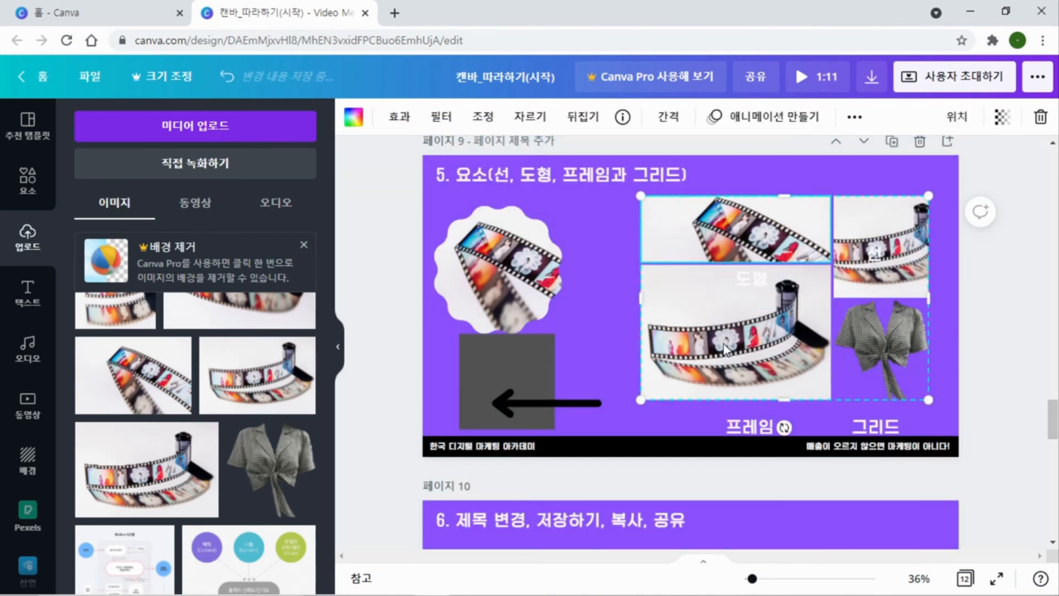
double_click(724, 338)
left_click_drag(724, 338, 747, 318)
left_click(879, 242)
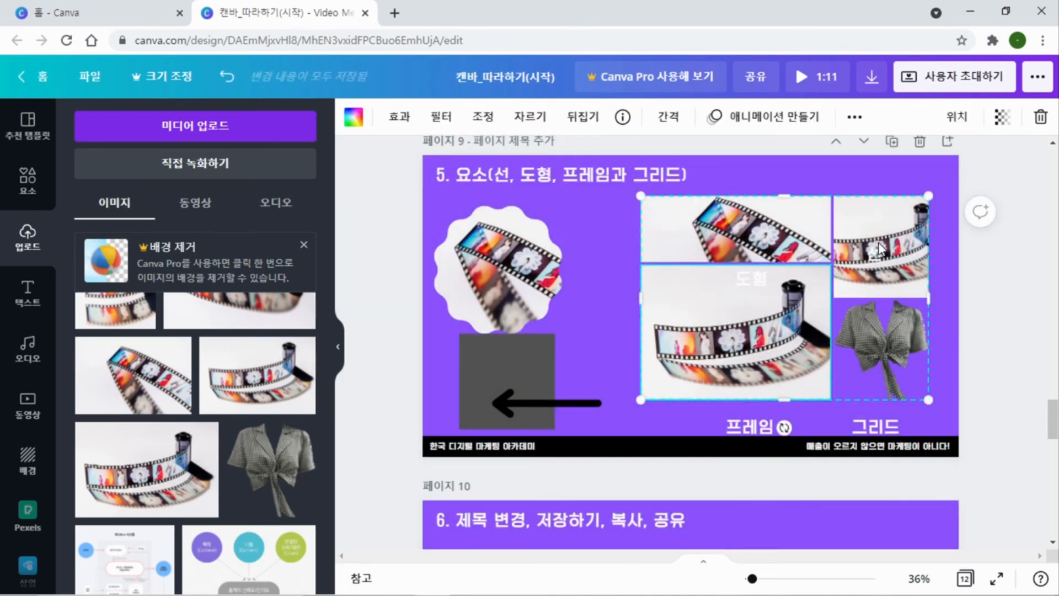
double_click(878, 240)
left_click_drag(878, 237, 882, 222)
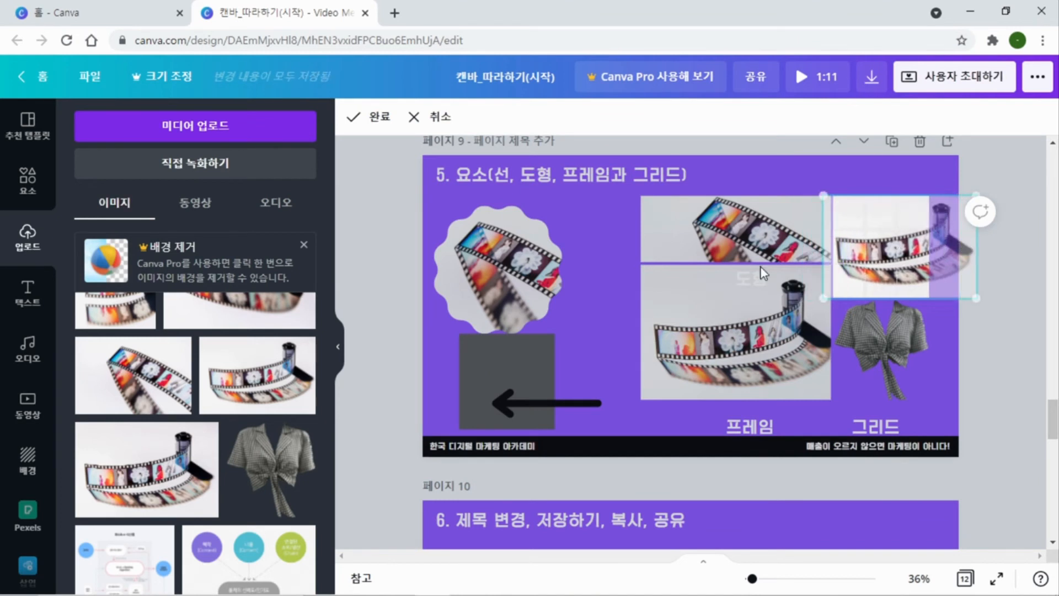
left_click(615, 224)
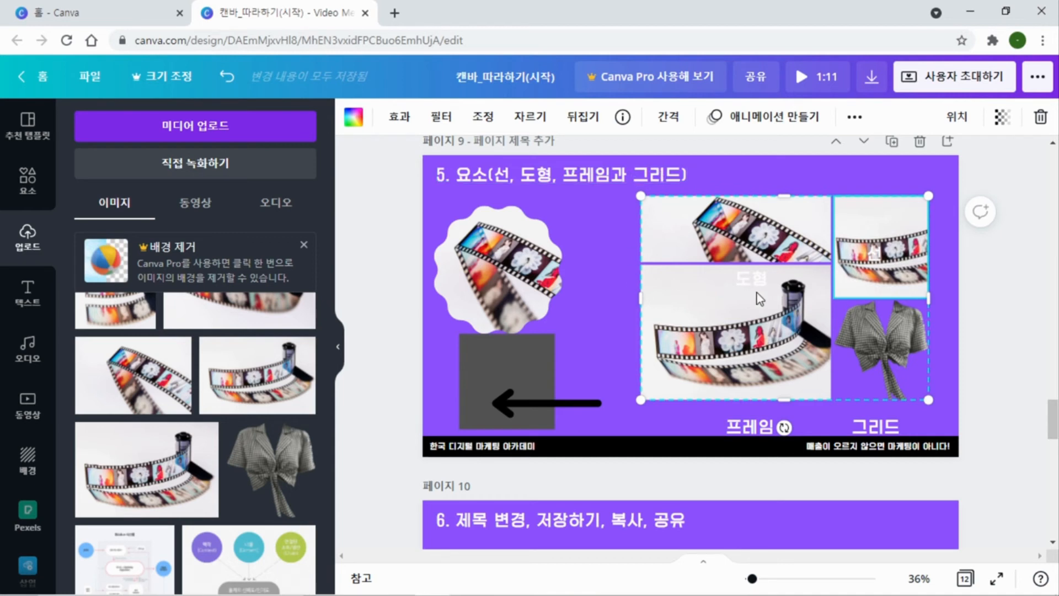
Go to page 10 and point out the design's title field
scroll(625, 313, "down", 5)
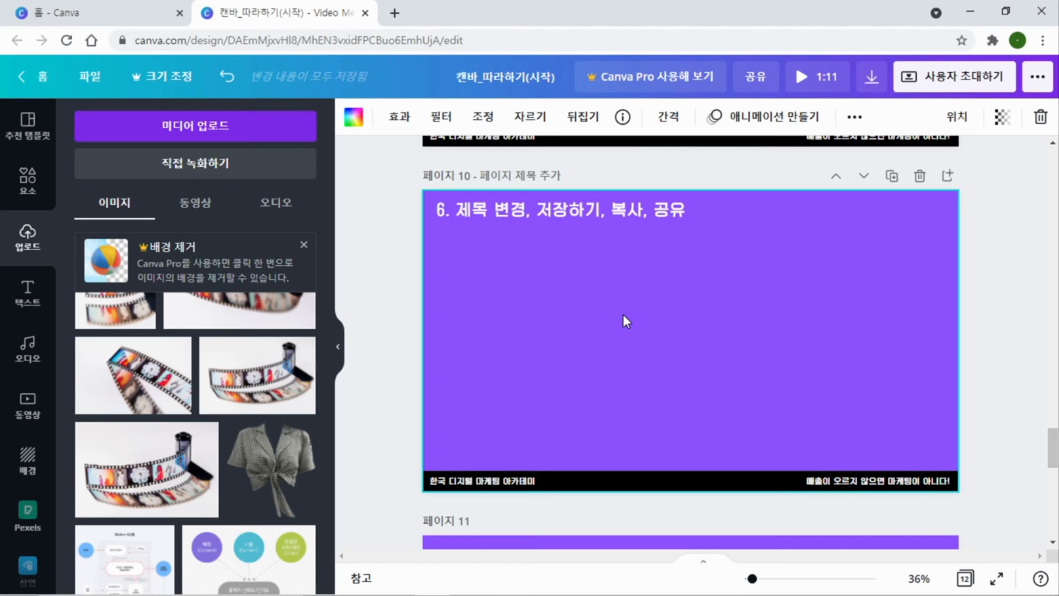
left_click(551, 84)
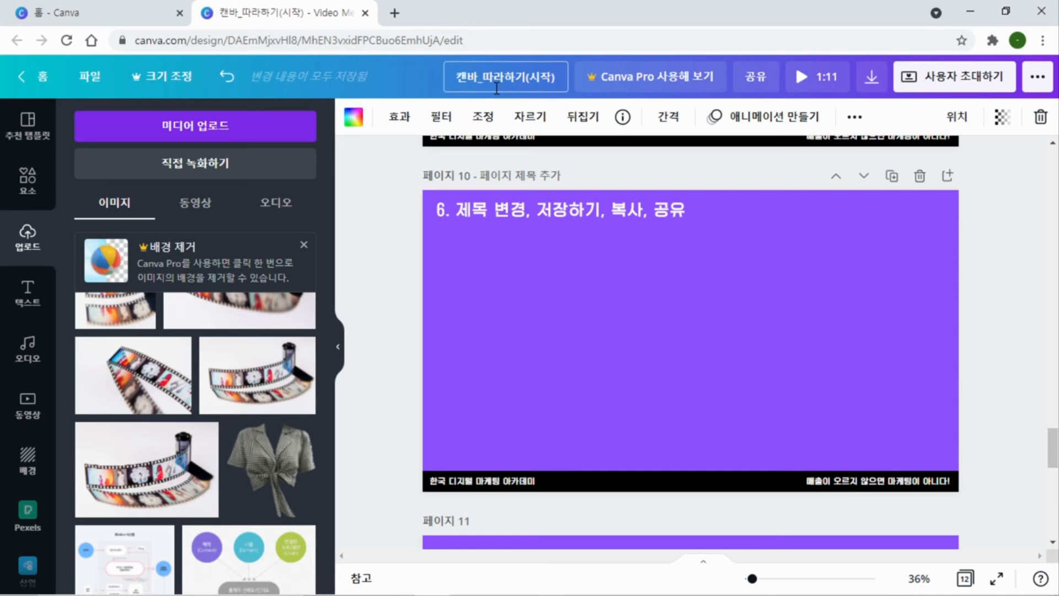
left_click(567, 286)
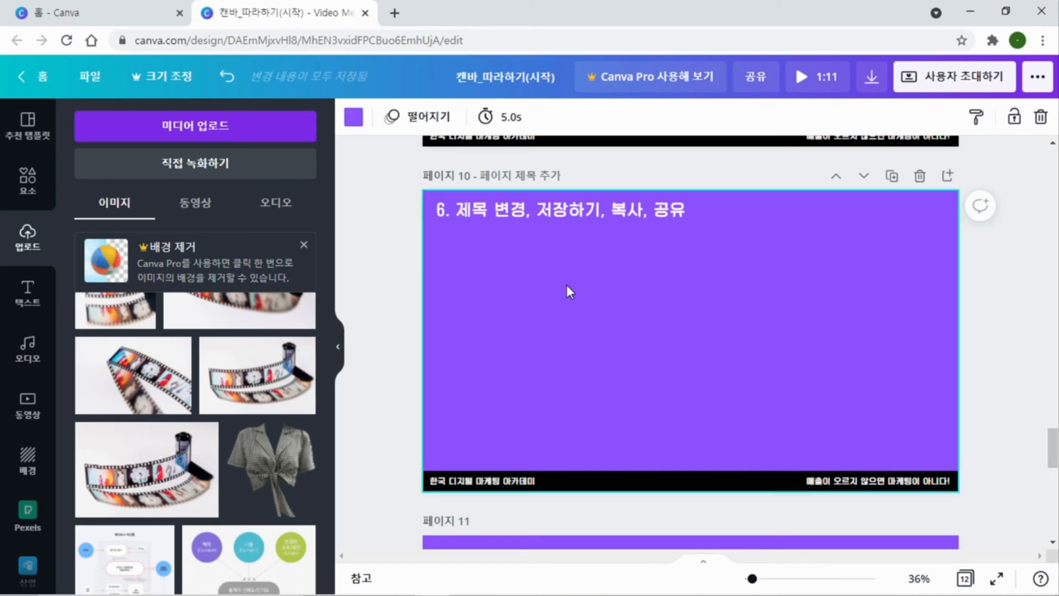
Switch to the Canva home page, reload it and look over the recent designs
left_click(132, 12)
scroll(561, 303, "down", 3)
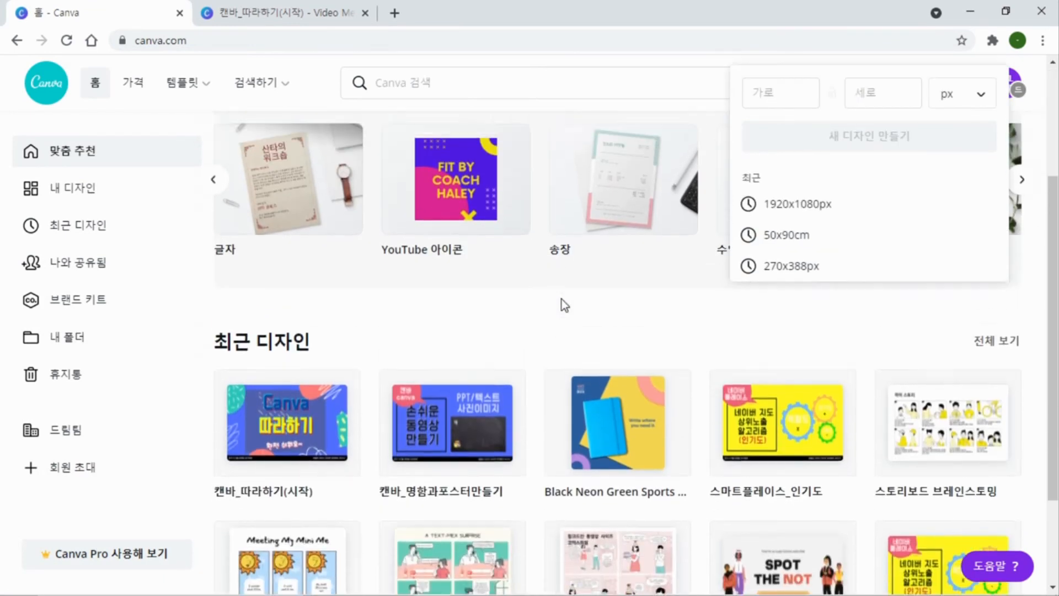
scroll(560, 303, "up", 2)
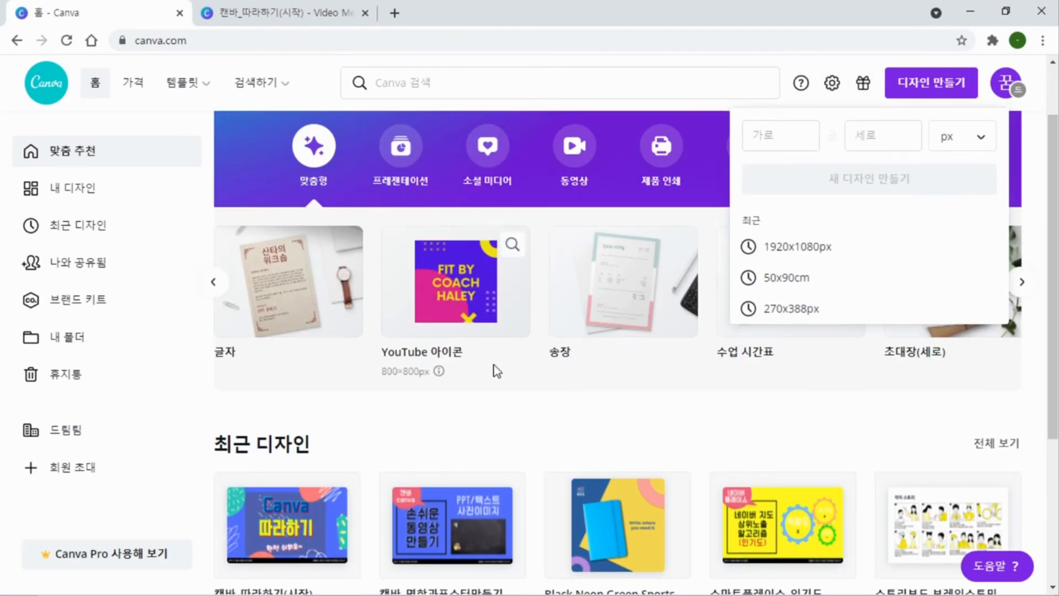
key("F5")
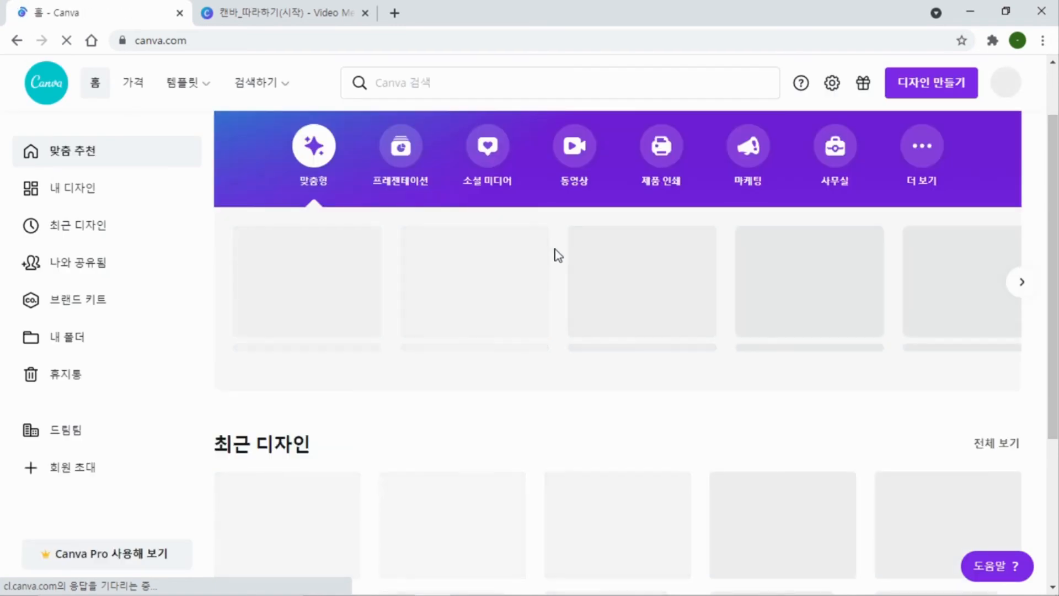
scroll(478, 282, "down", 3)
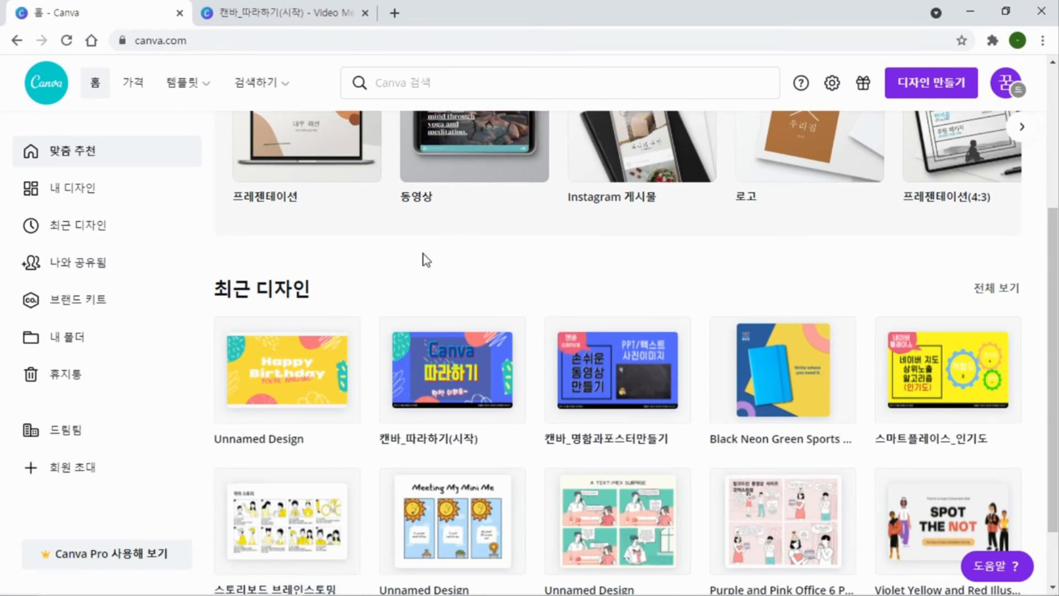
Return to the 캔바_따라하기(시작) design and show page 10
left_click(298, 13)
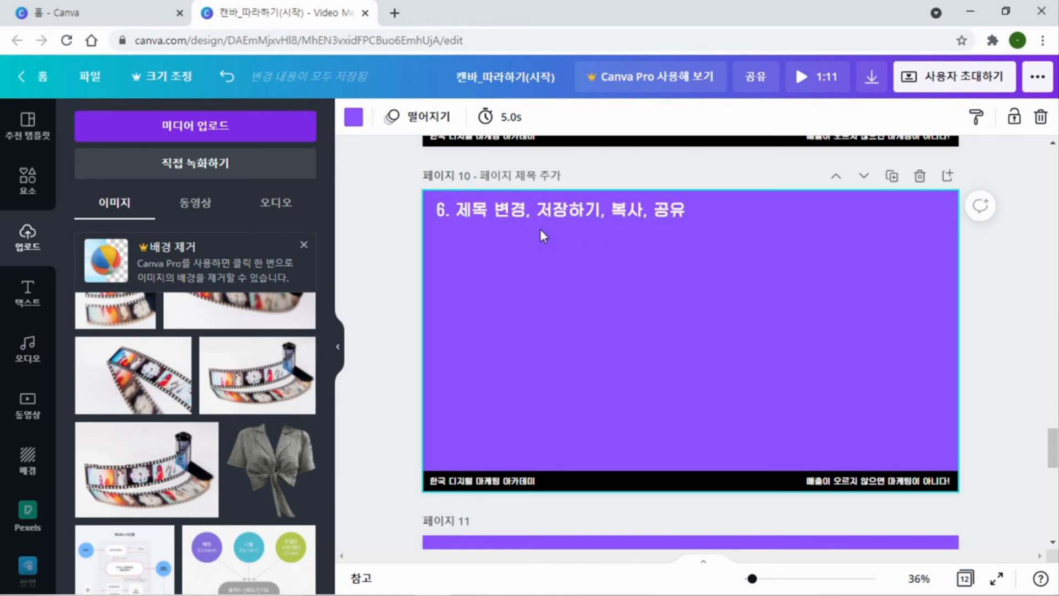
scroll(512, 274, "up", 5)
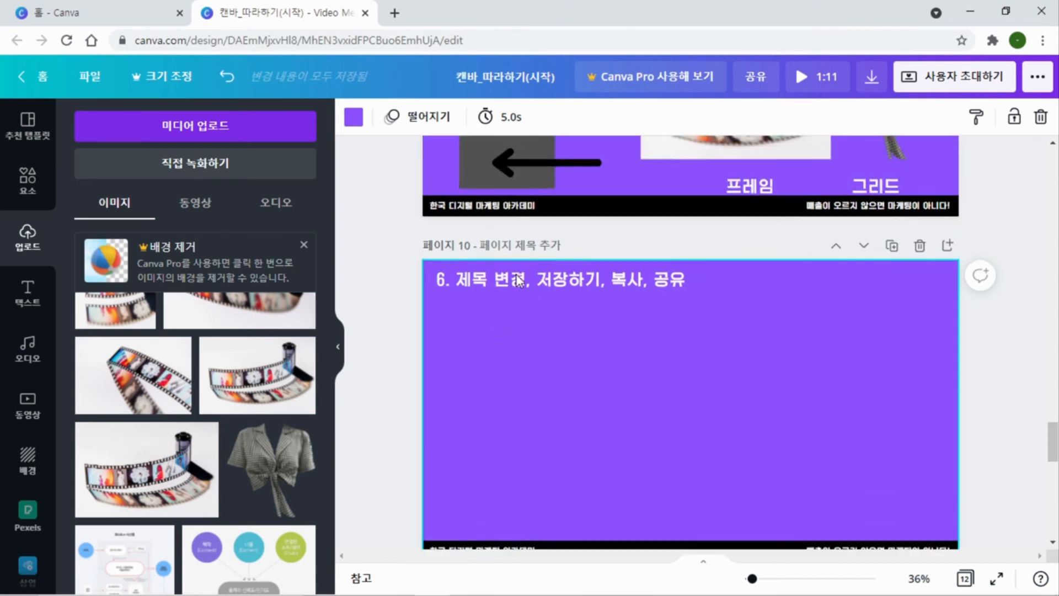
left_click_drag(803, 322, 977, 389)
left_click(1024, 277)
scroll(727, 308, "down", 5)
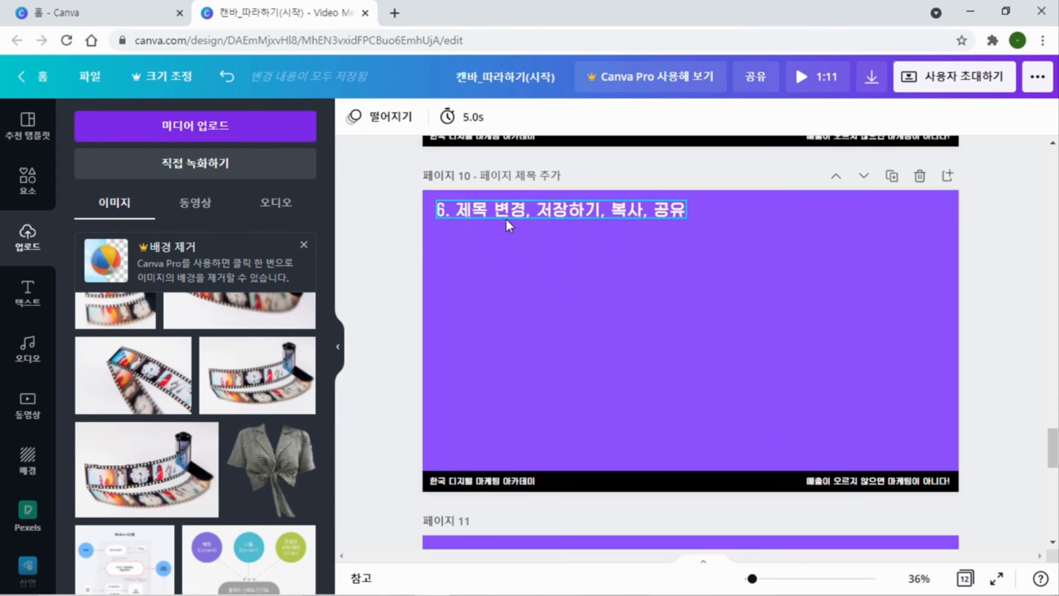
Look over the design's file commands for saving, copying and downloading, along with its publishing options
left_click(90, 77)
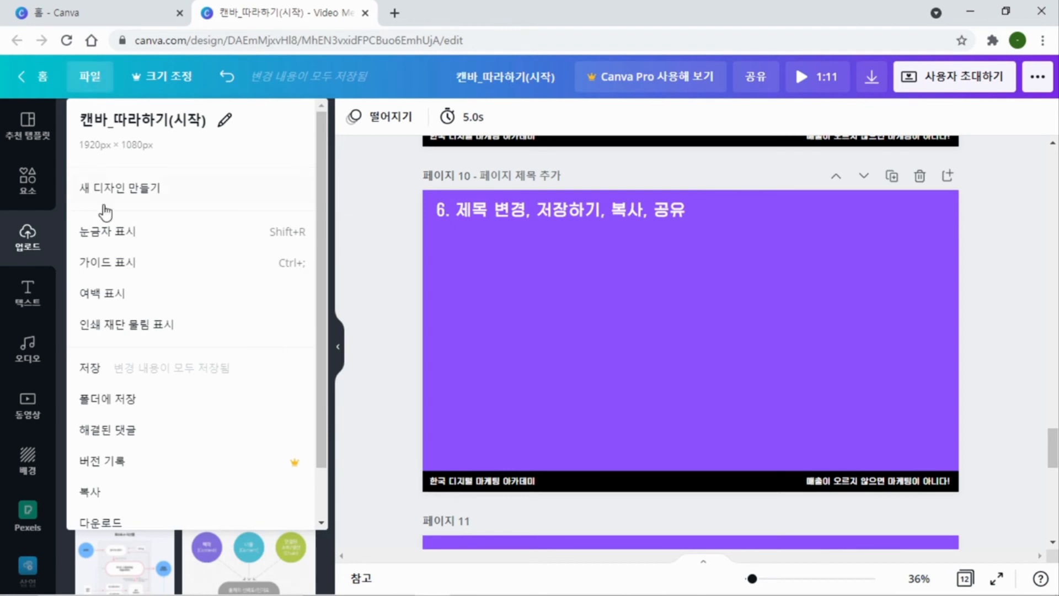
scroll(102, 259, "down", 1)
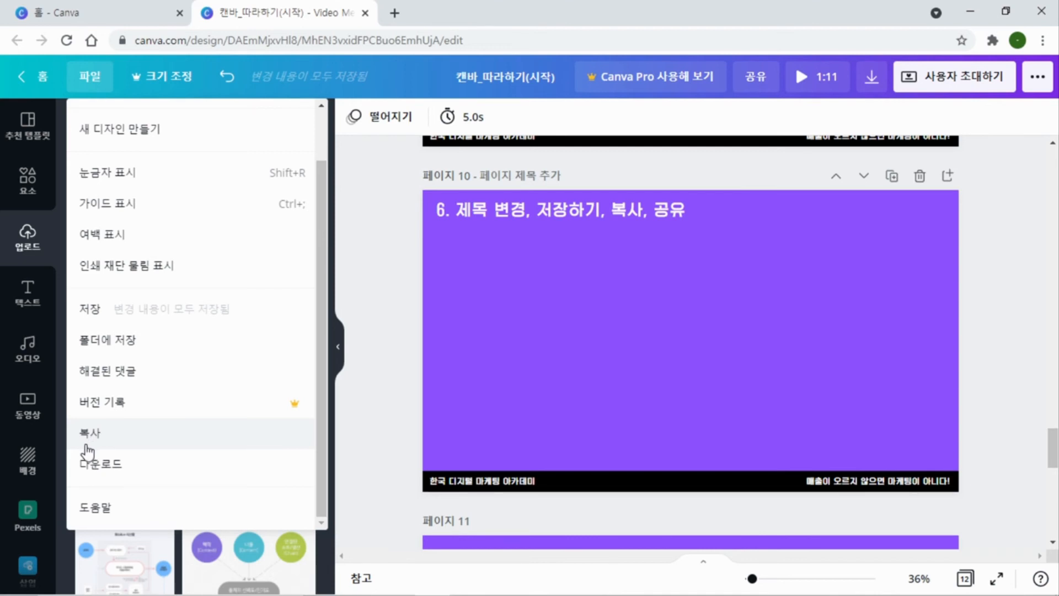
left_click(991, 192)
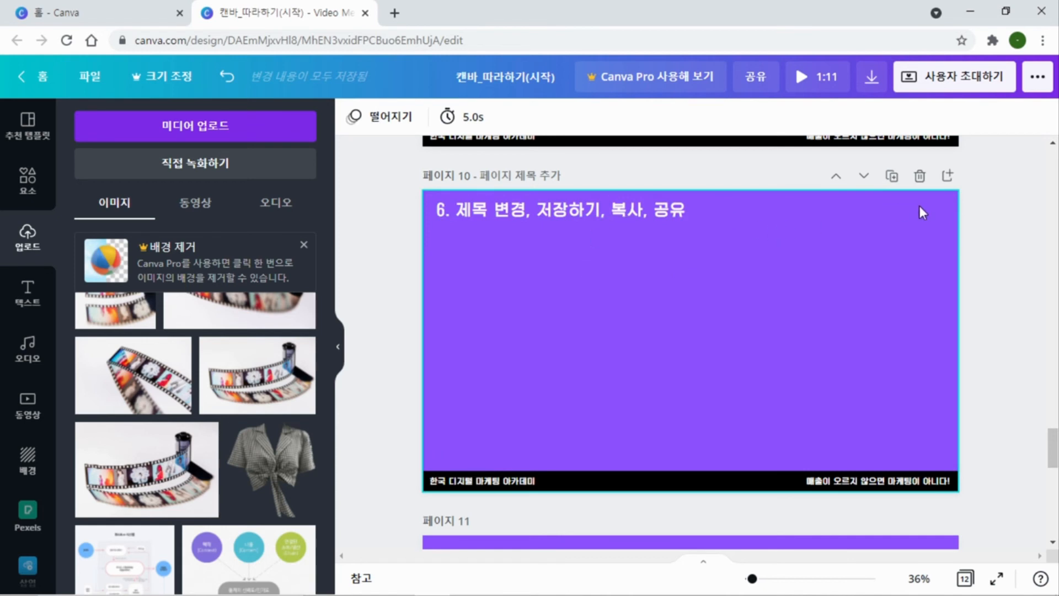
left_click(1039, 81)
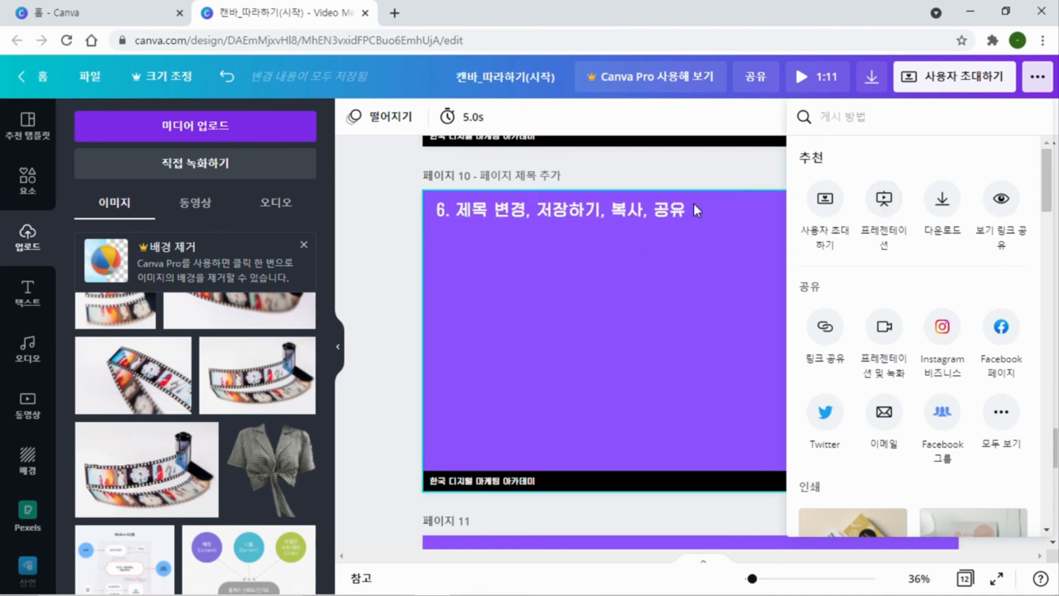
left_click(95, 82)
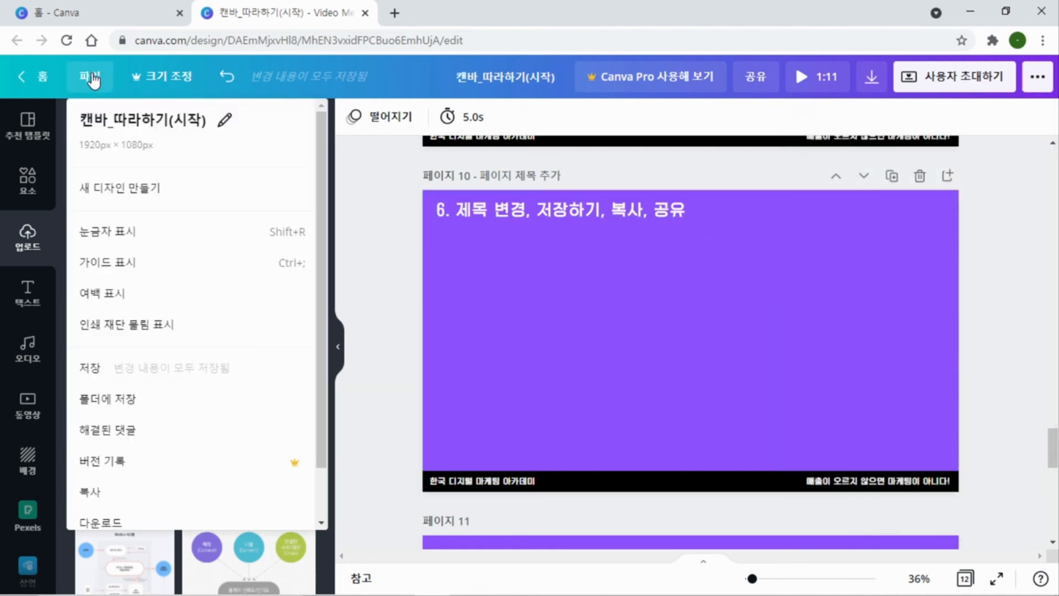
scroll(114, 320, "down", 1)
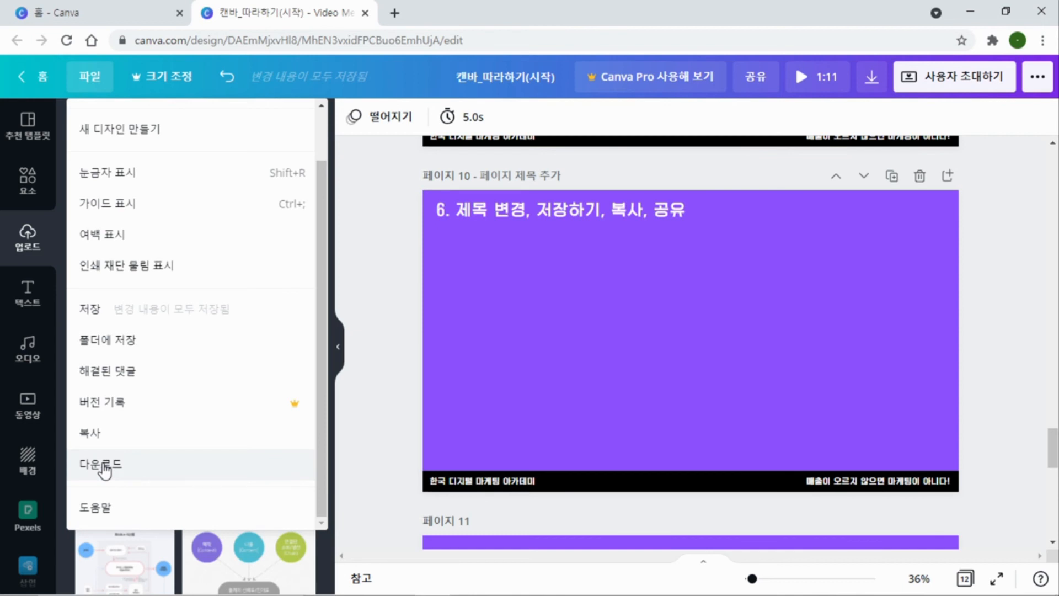
Show the design's link sharing options, with the watch link and the template link
left_click(1037, 77)
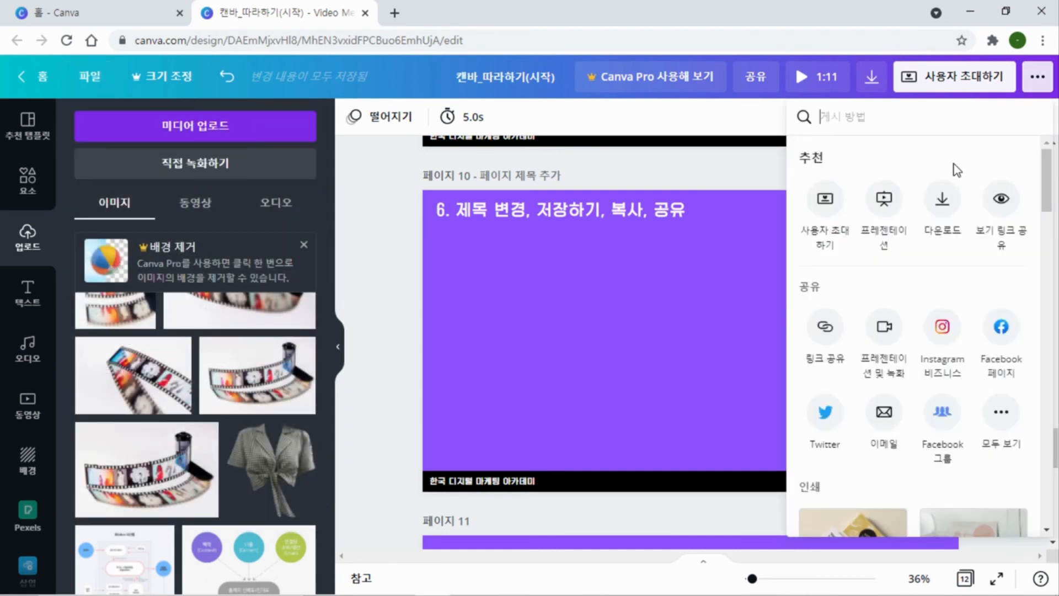
left_click(825, 329)
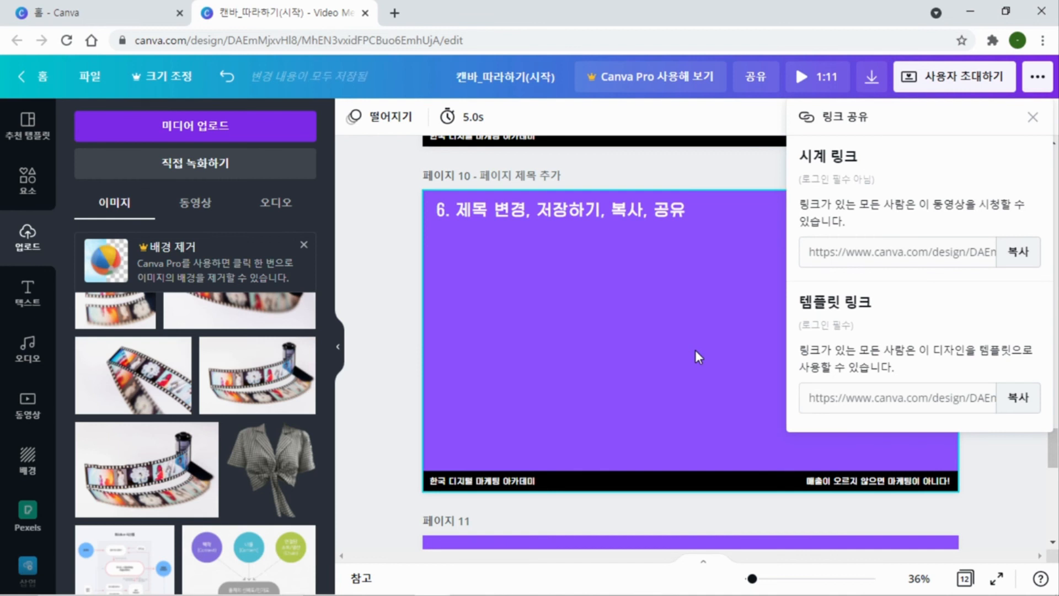
left_click(631, 301)
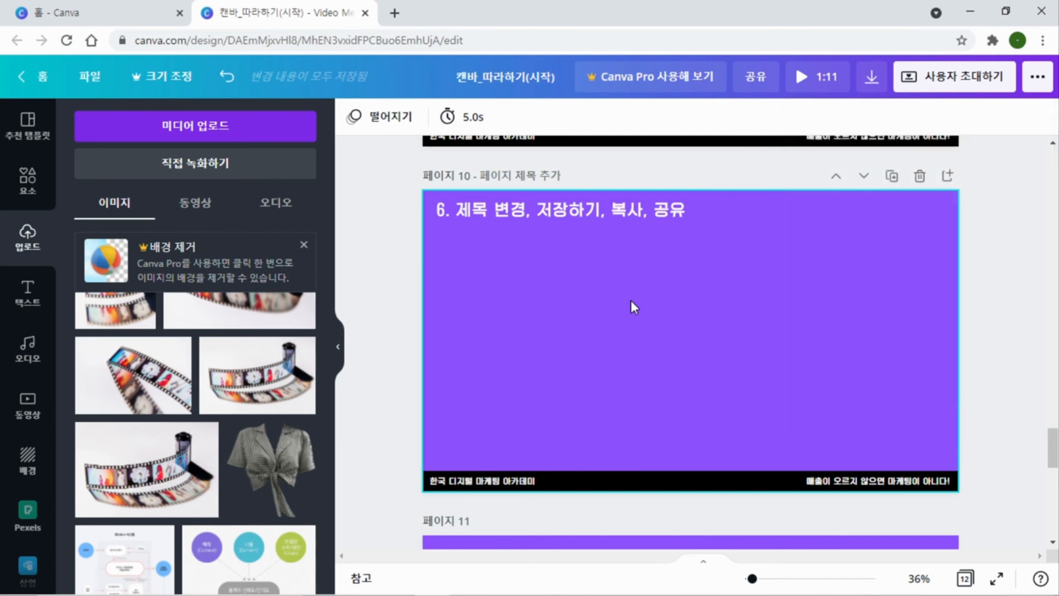
Choose JPG as the download file type and try to adjust the image quality
left_click(1038, 79)
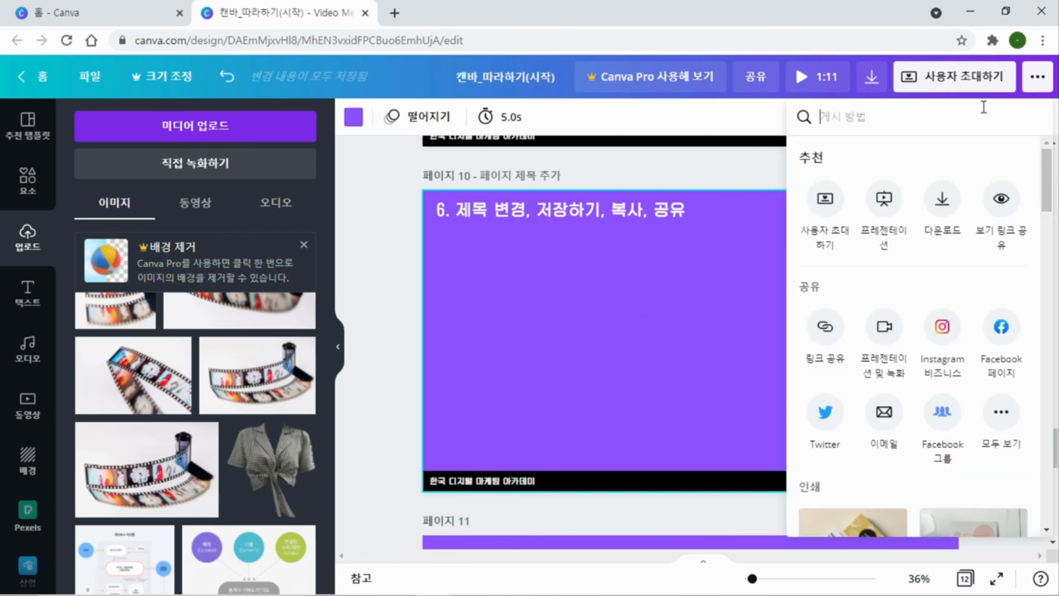
scroll(932, 272, "down", 5)
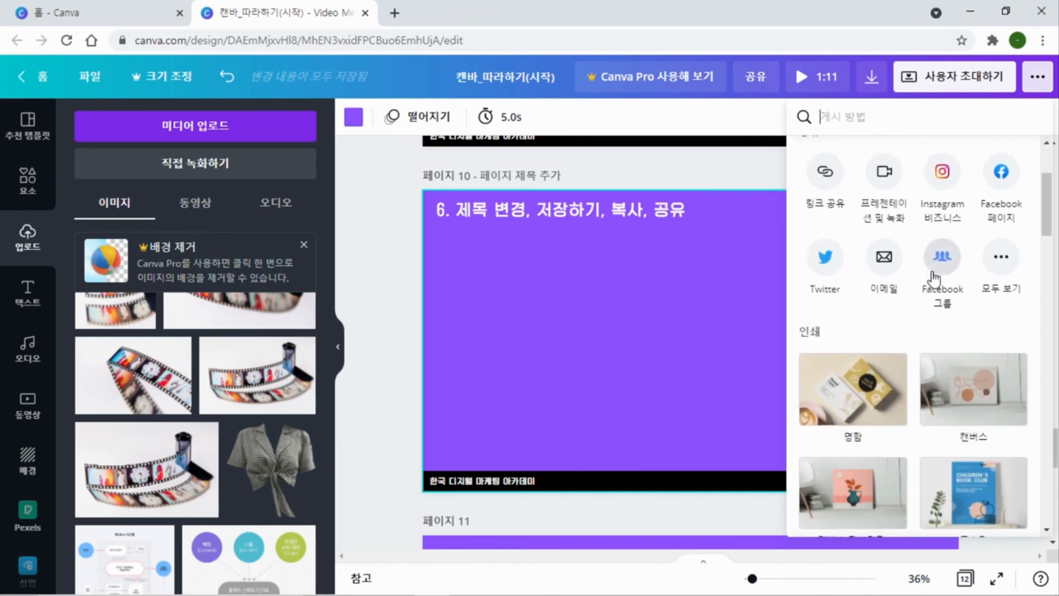
scroll(930, 279, "up", 2)
scroll(932, 284, "up", 4)
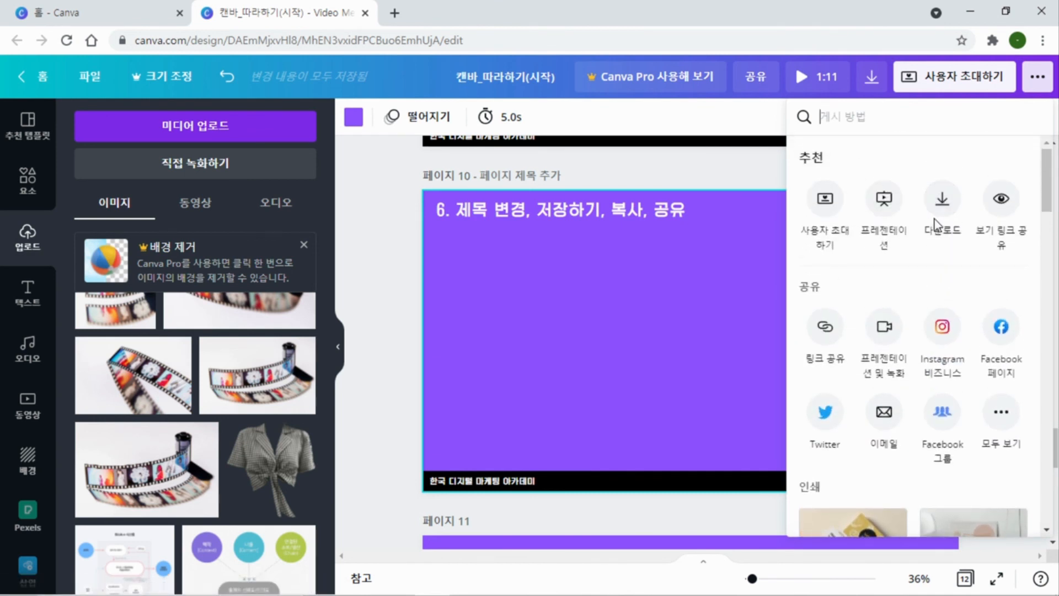
left_click(942, 203)
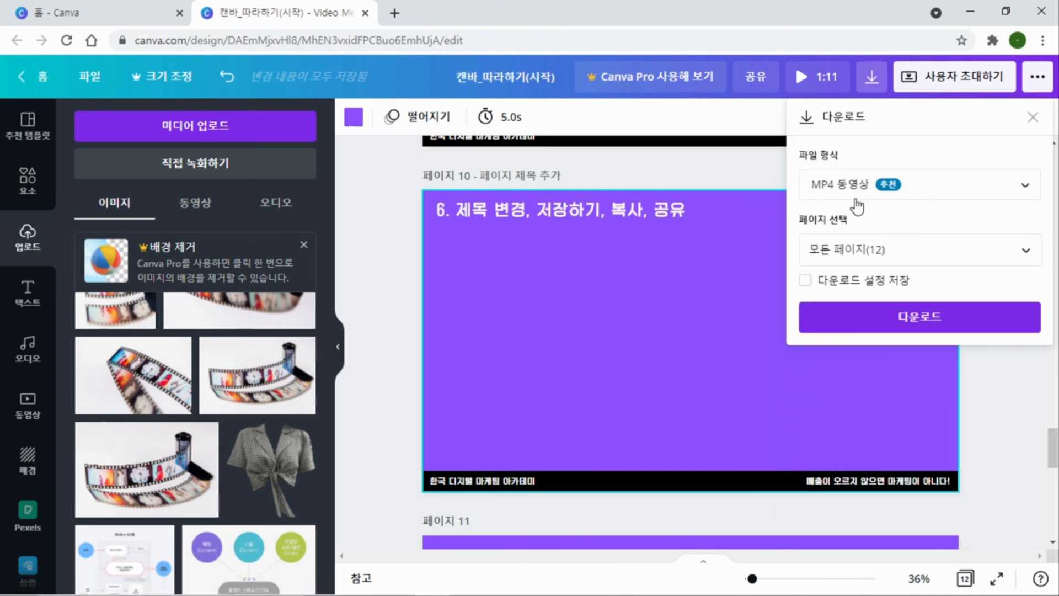
left_click(1029, 188)
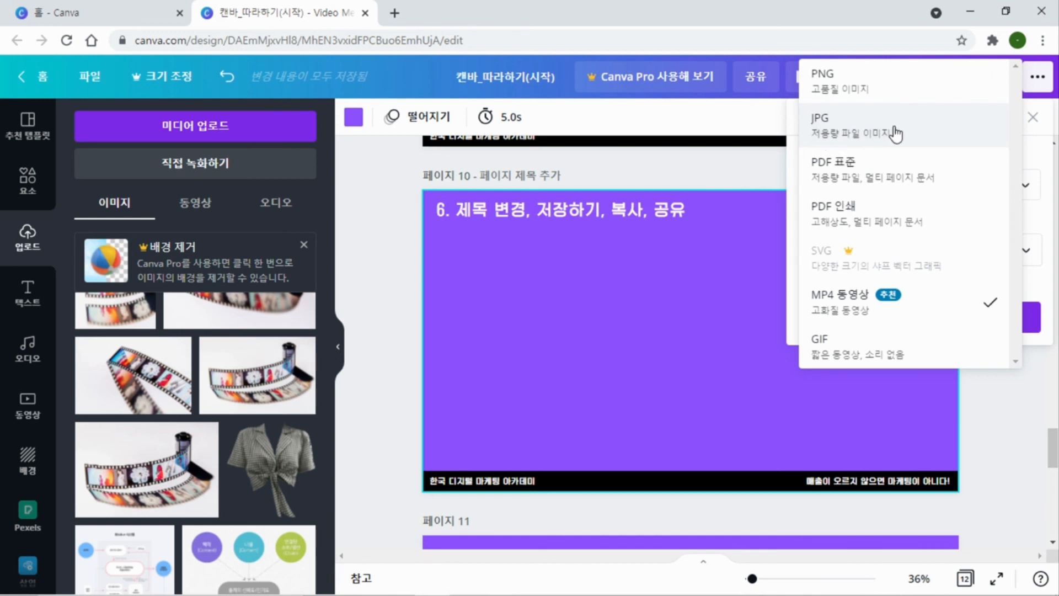
left_click(896, 135)
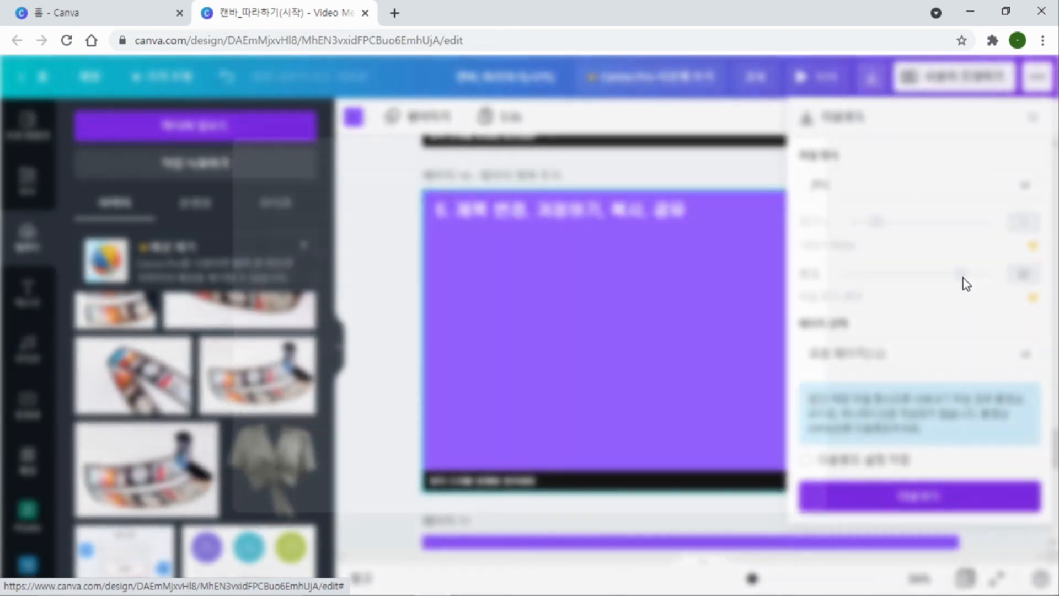
left_click(964, 278)
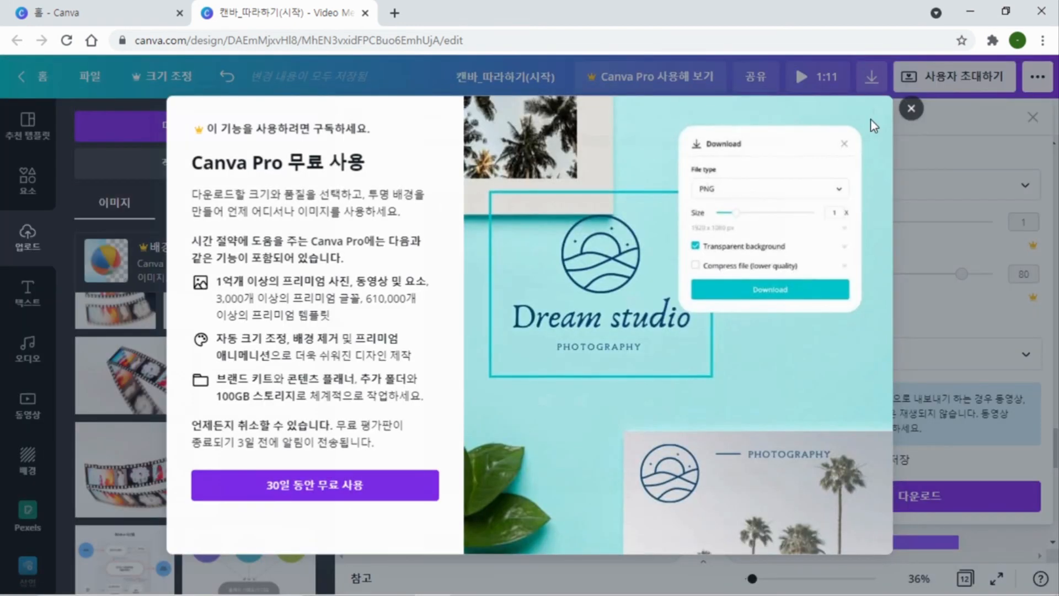
left_click(912, 108)
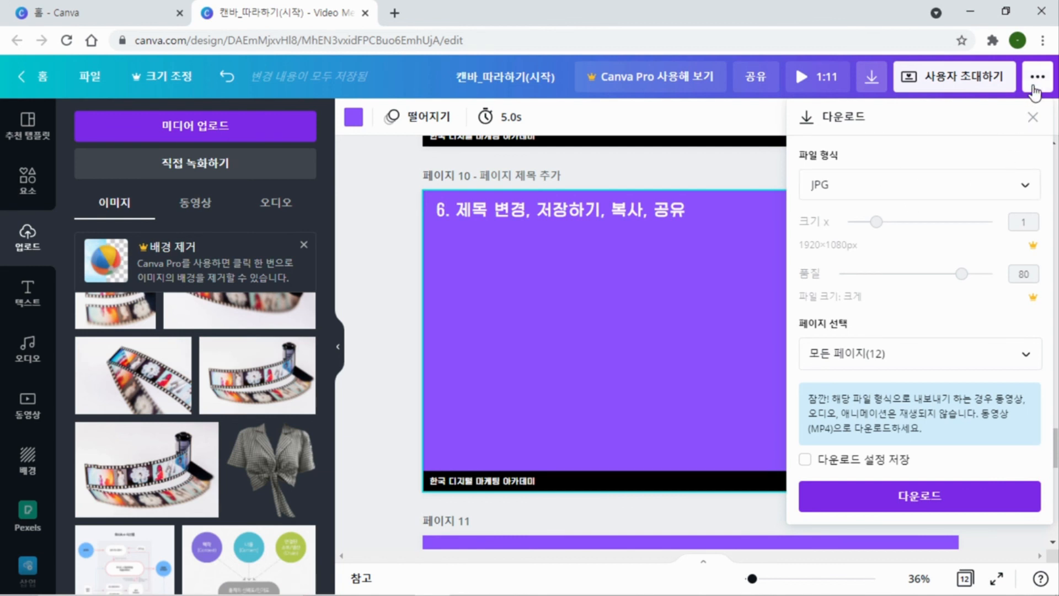
Reopen the download options and set the file type to PNG
left_click(1037, 77)
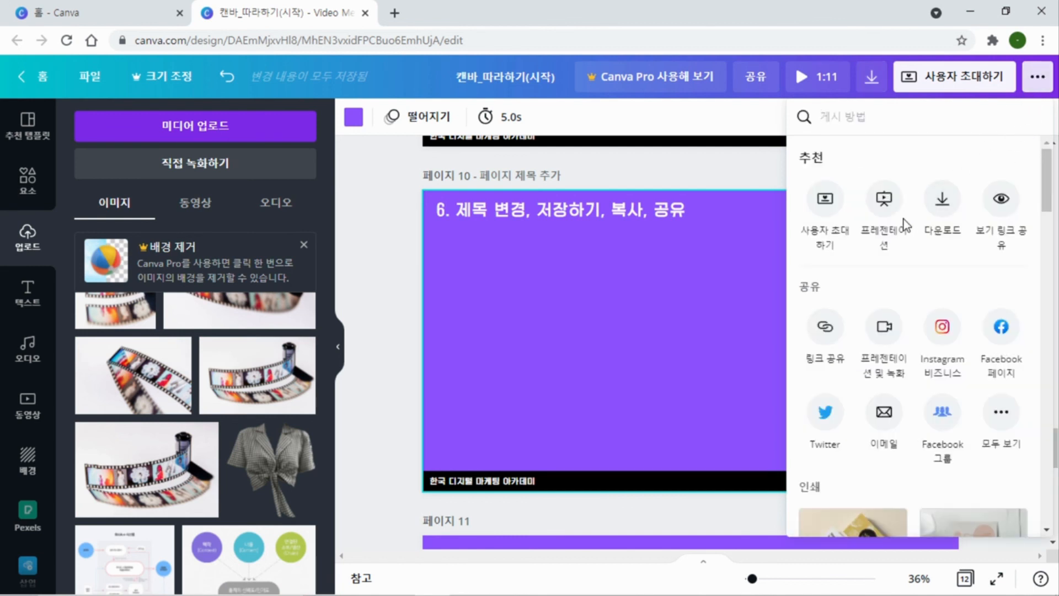
left_click(942, 200)
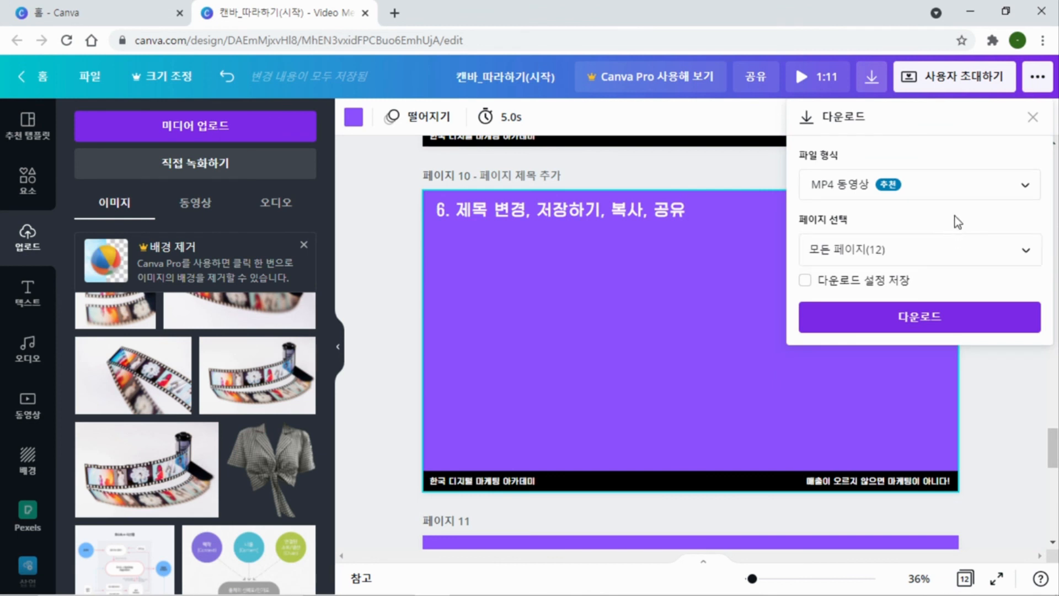
left_click(960, 186)
left_click(876, 82)
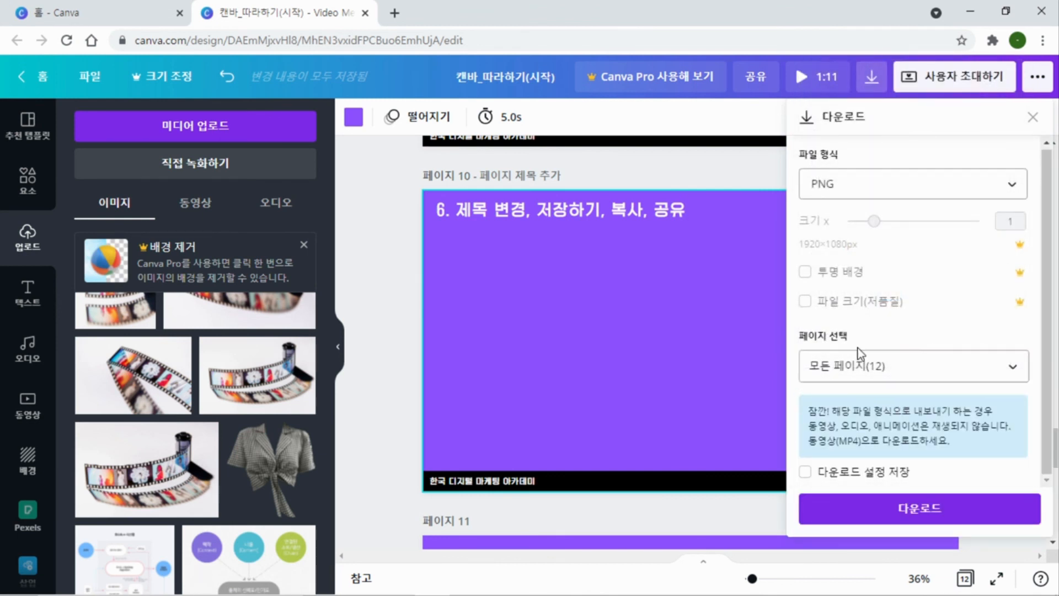
Limit the download to page 9 and download it as a PNG, dismissing the Canva Pro offer
left_click(1020, 369)
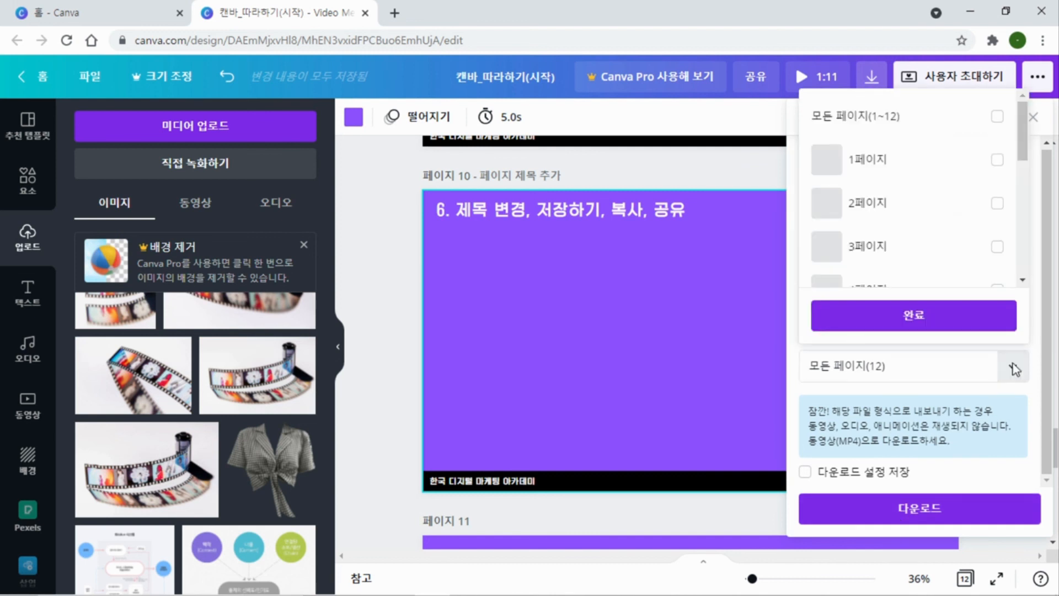
scroll(946, 236, "down", 4)
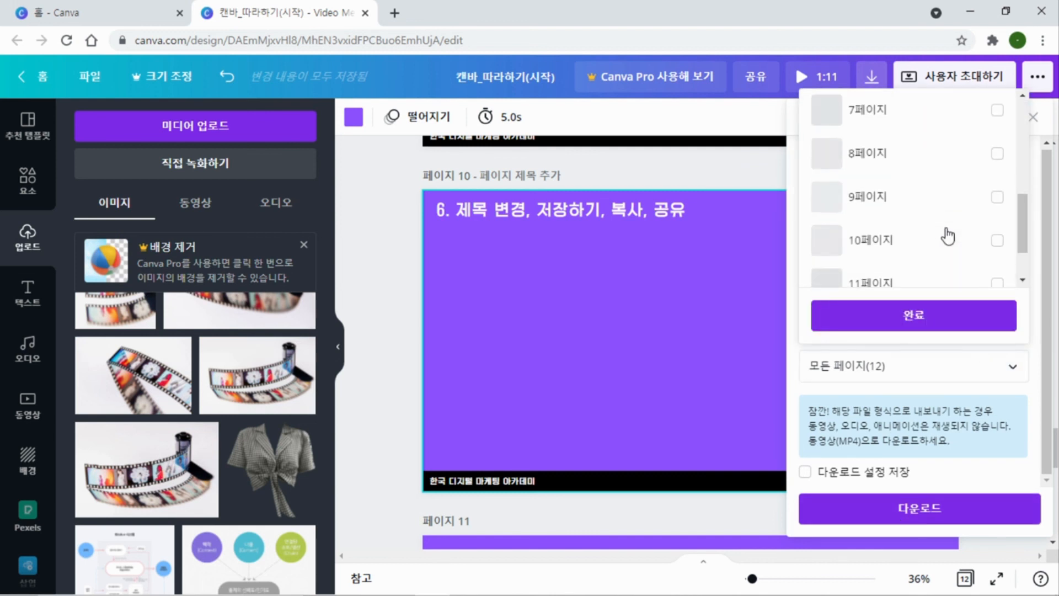
scroll(971, 221, "down", 1)
left_click(997, 196)
scroll(958, 234, "up", 5)
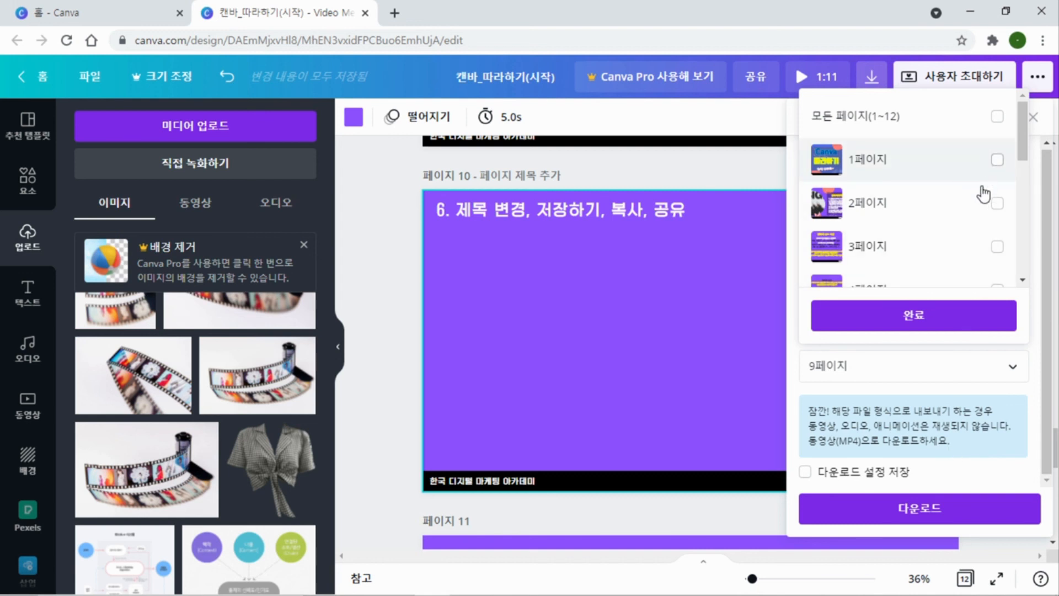
left_click(908, 517)
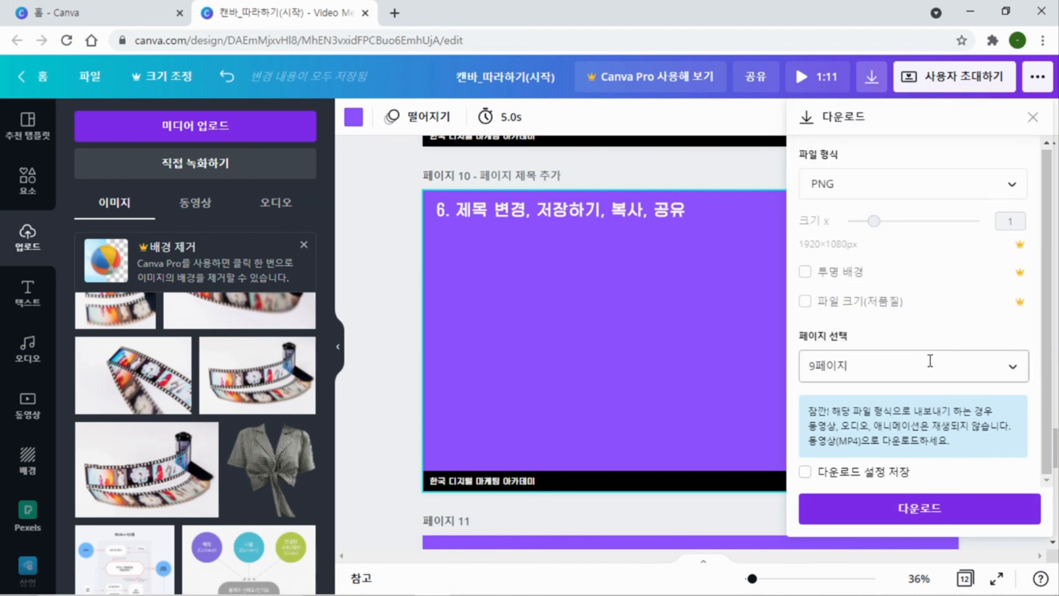
left_click(893, 519)
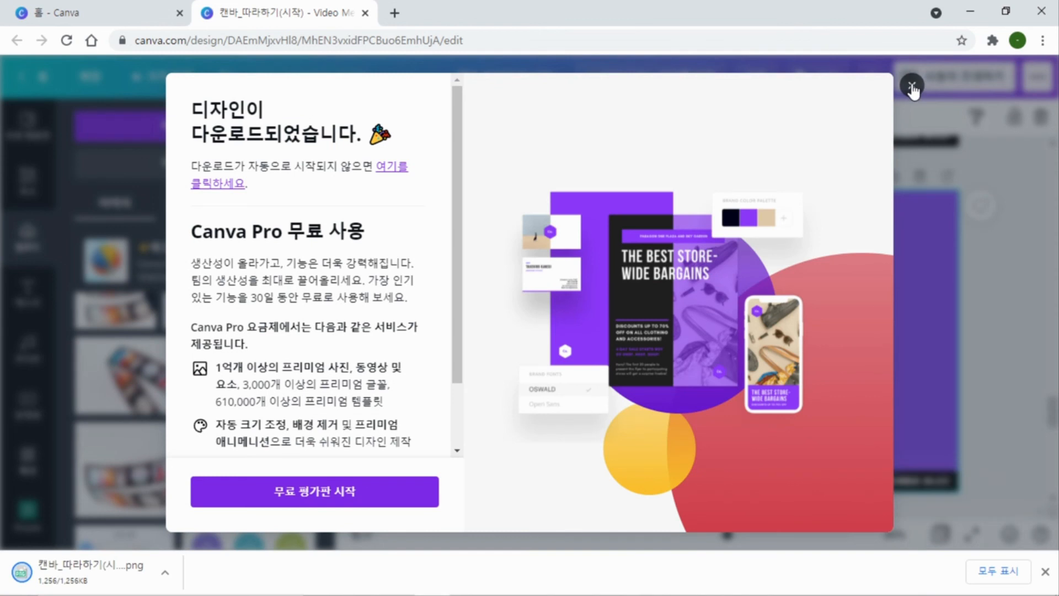
left_click(912, 86)
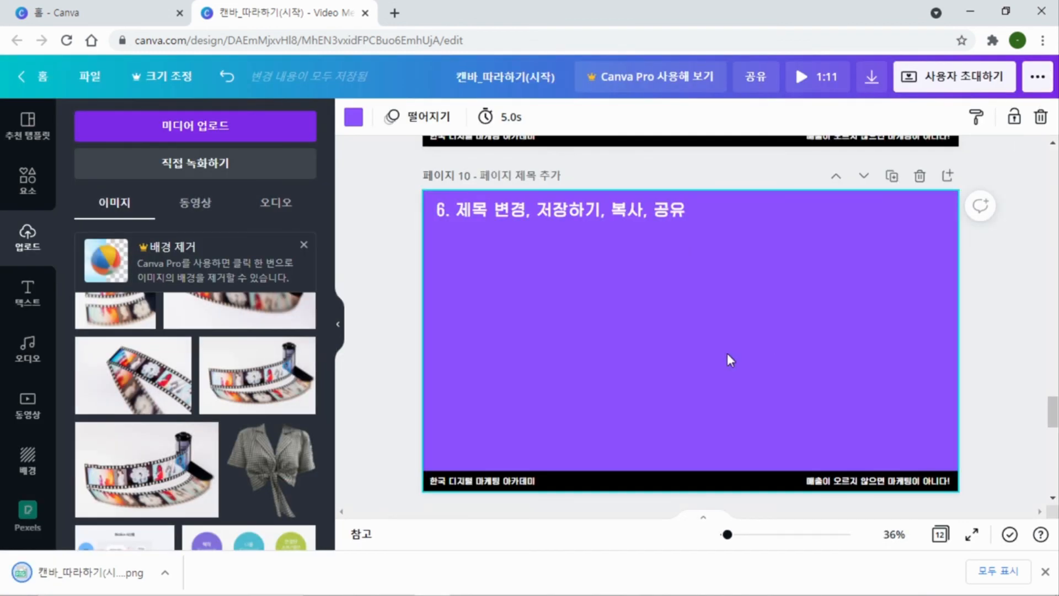
Go to page 11 and start a full-screen presentation of the standard type
scroll(673, 286, "down", 4)
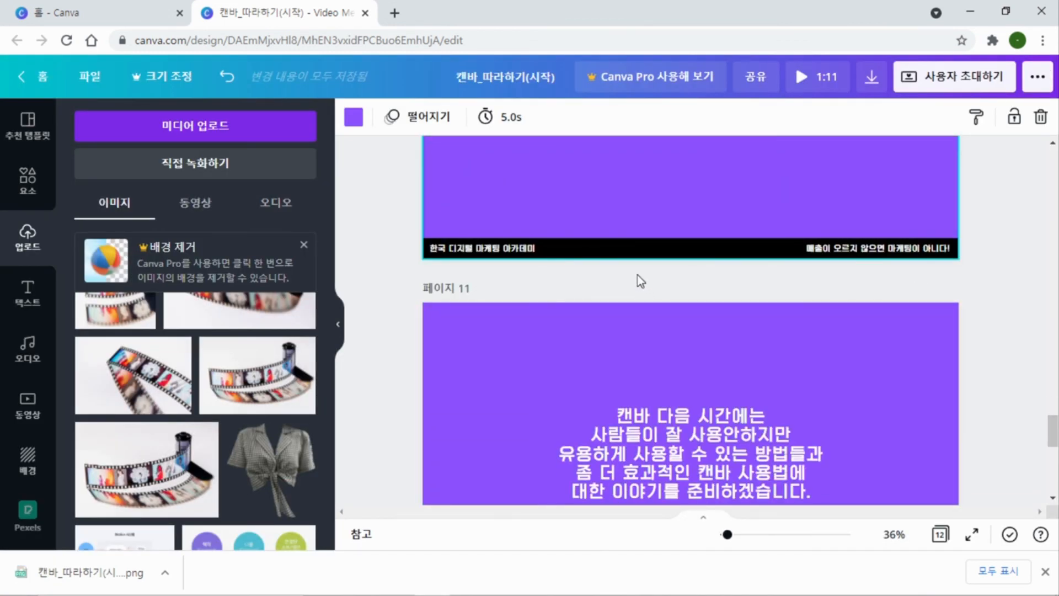
scroll(639, 279, "down", 1)
scroll(878, 316, "down", 1)
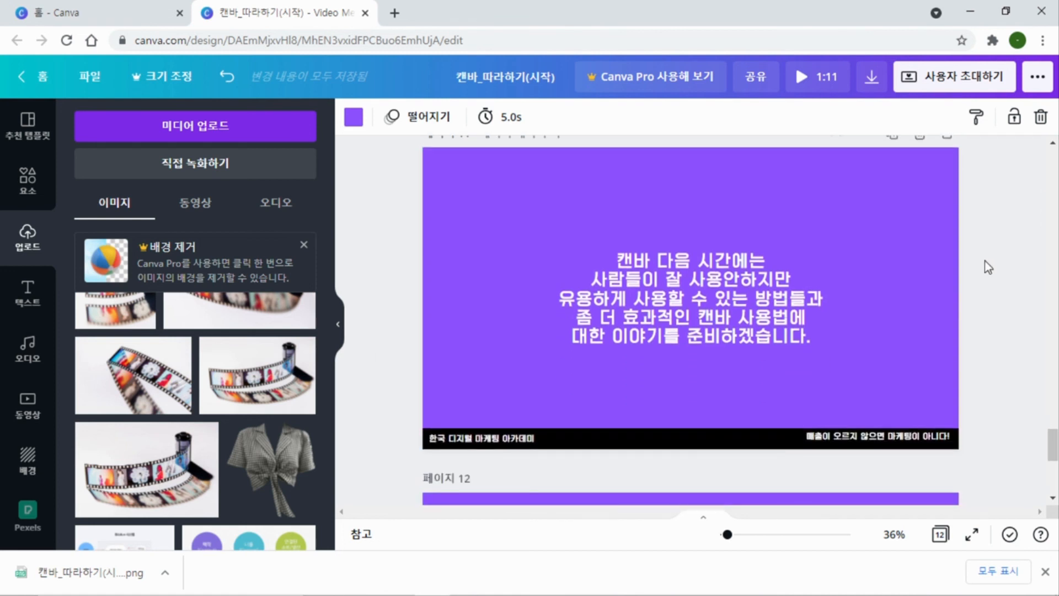
scroll(987, 267, "up", 1)
left_click(1036, 81)
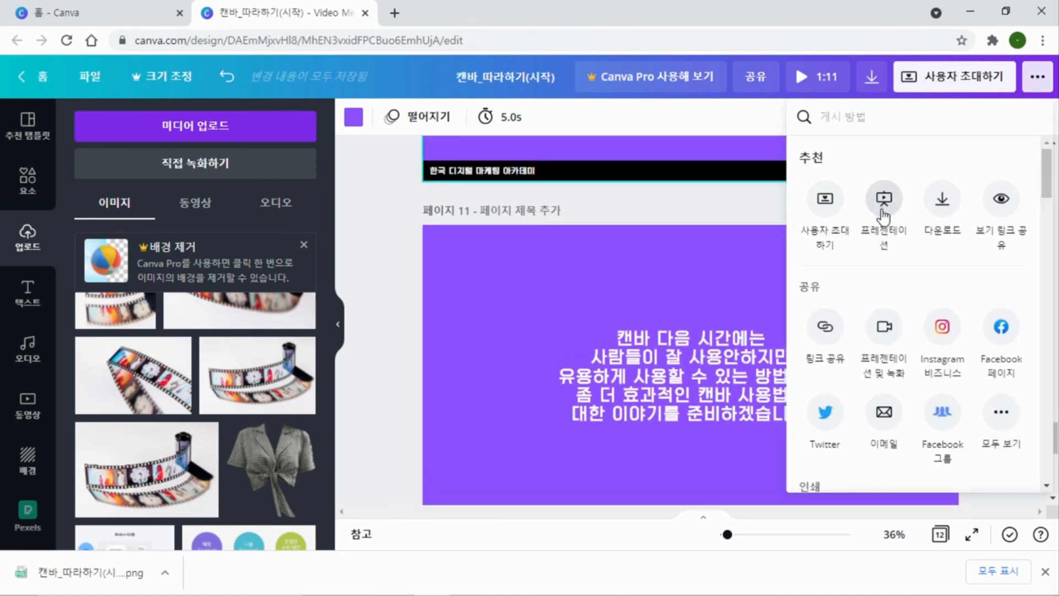
left_click(886, 206)
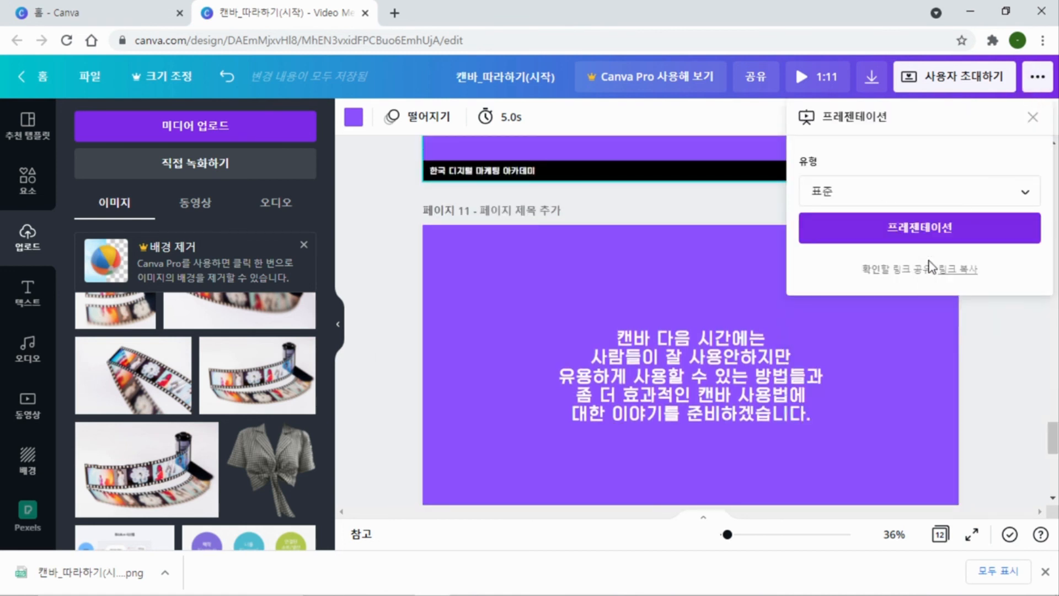
left_click(932, 230)
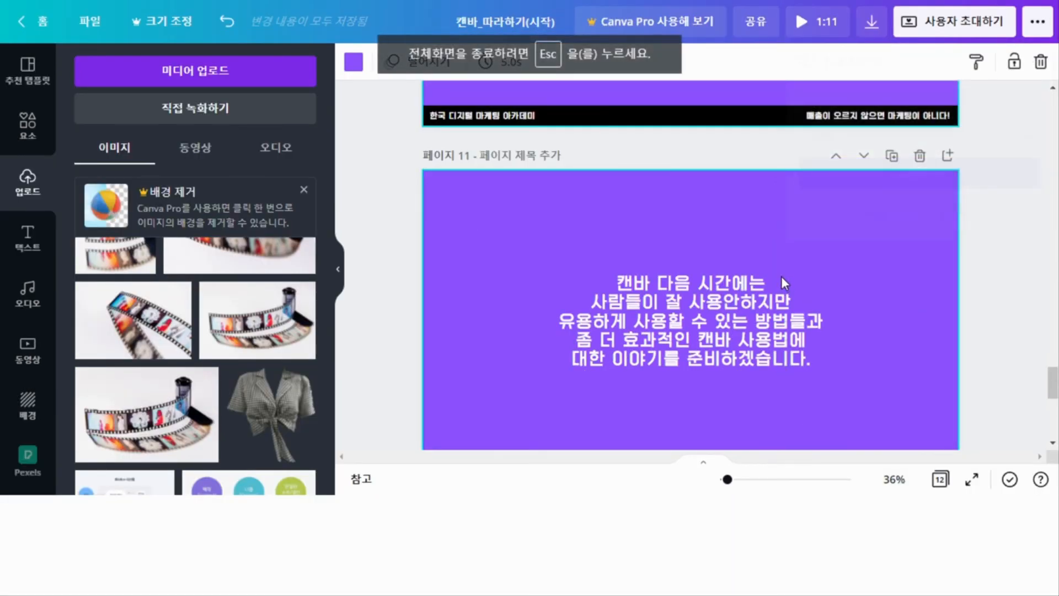